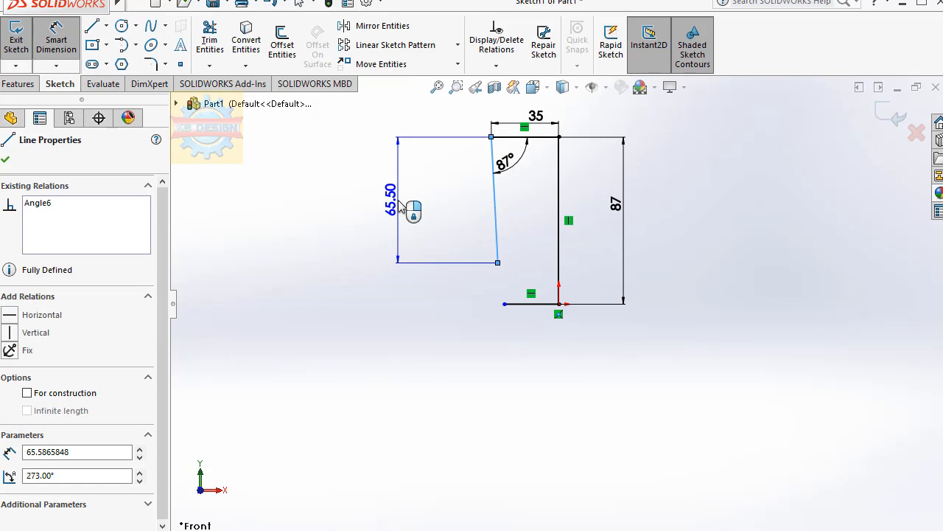
Dimension the slanted side's vertical height at 75 mm and the bottom horizontal line's length at 24 mm.
left_click(415, 210)
type("75")
key("Return")
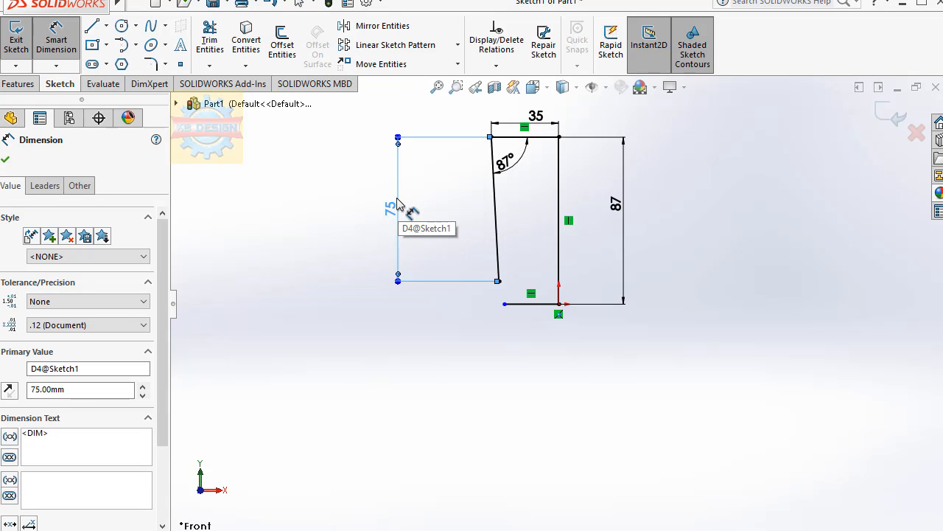
left_click(528, 306)
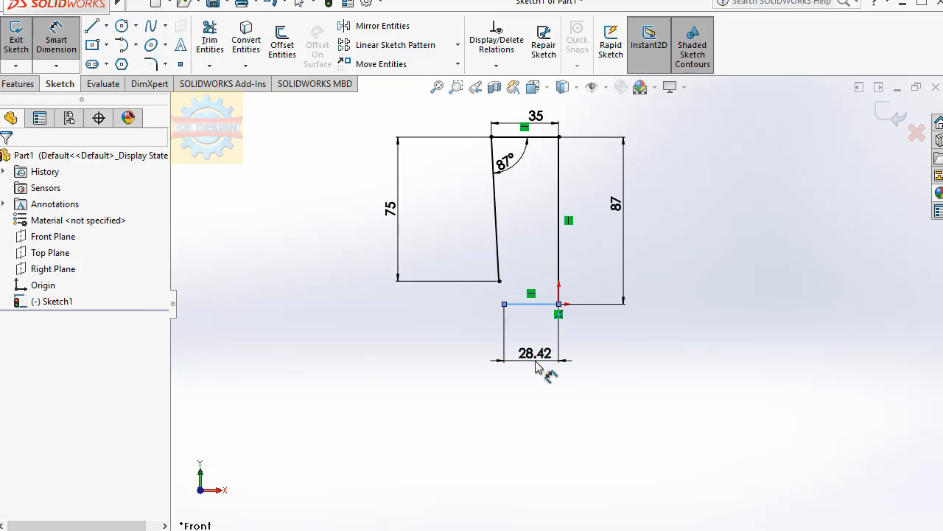
left_click(542, 366)
type("24")
key("Return")
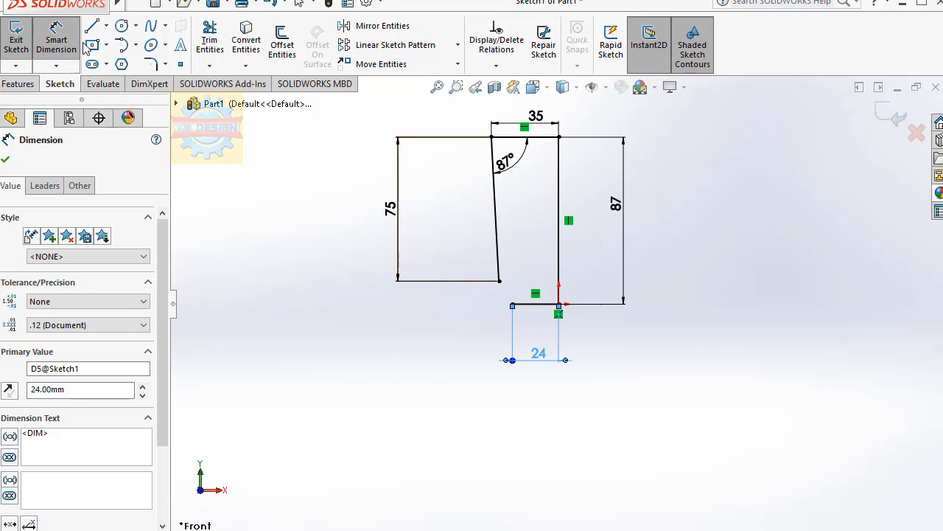
Draw a slanted line about 9 mm long from the bottom line's free end up toward the open end of the long slanted side.
left_click(514, 304)
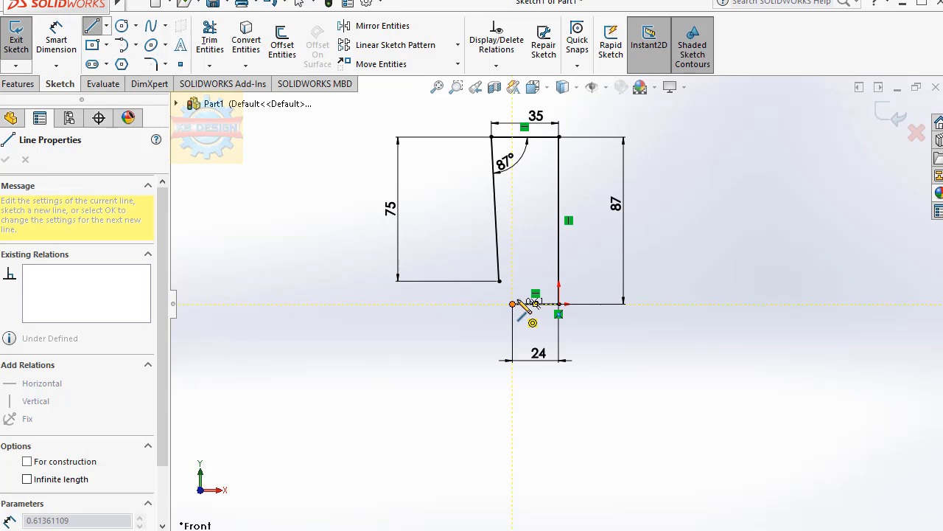
scroll(513, 305, "down", 2)
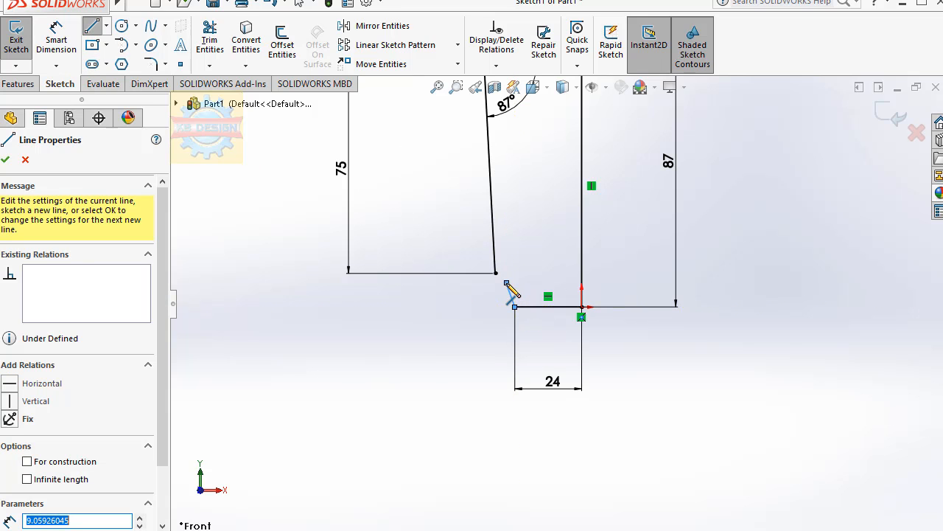
scroll(506, 283, "down", 4)
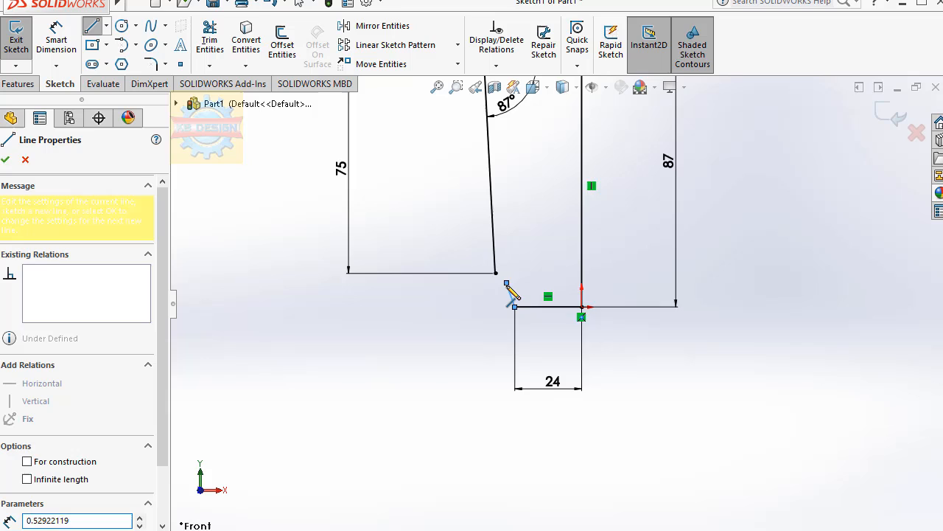
Close the profile with two small tangent arcs joining the long slanted side's lower end to the short line's upper end.
left_click(123, 45)
scroll(491, 287, "down", 2)
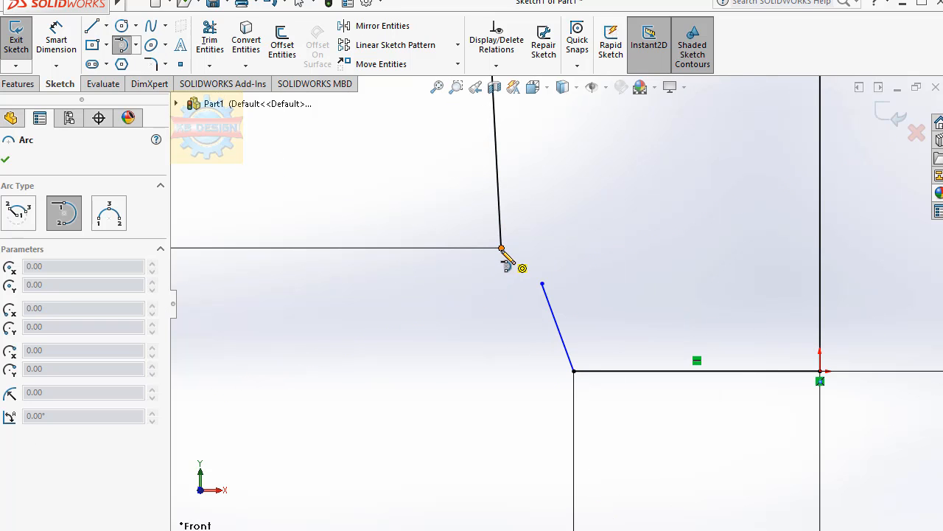
left_click(501, 248)
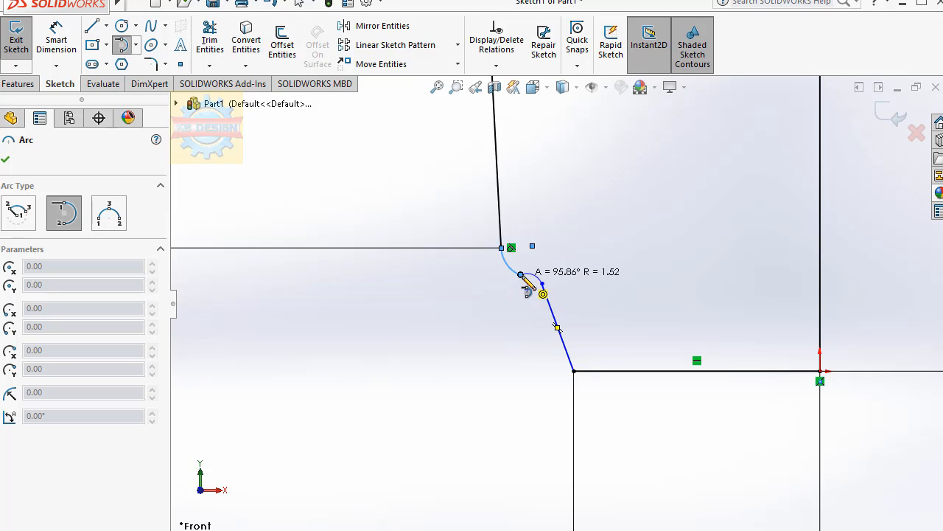
left_click(521, 275)
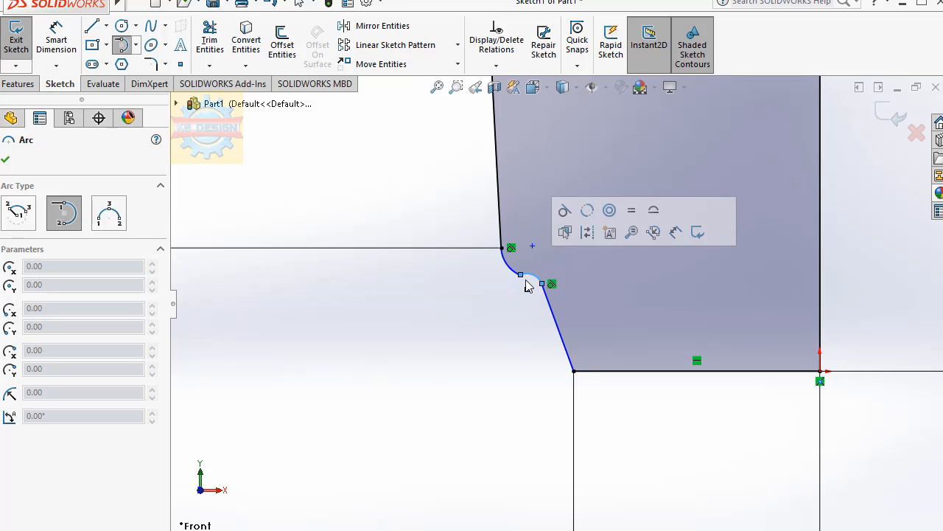
Add a Tangent relation between the two small arcs.
left_click(496, 66)
left_click(496, 103)
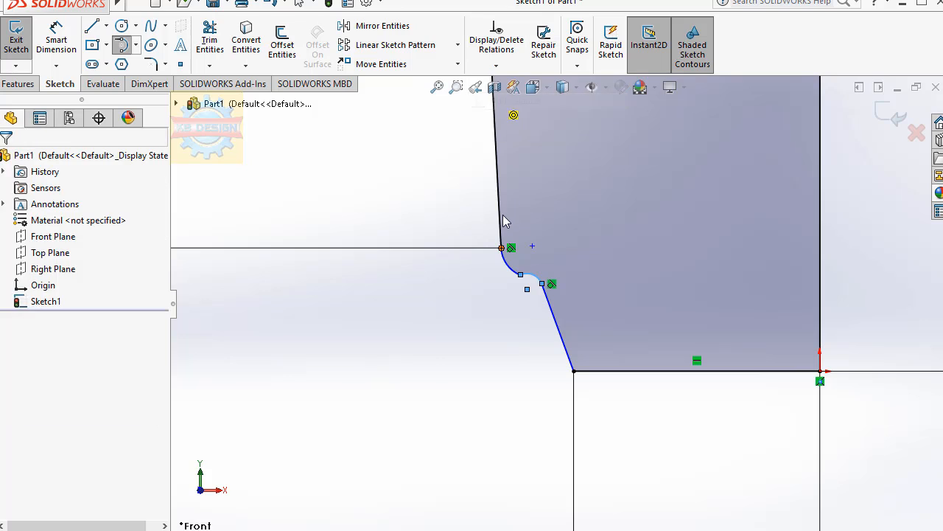
left_click(516, 274)
left_click(10, 415)
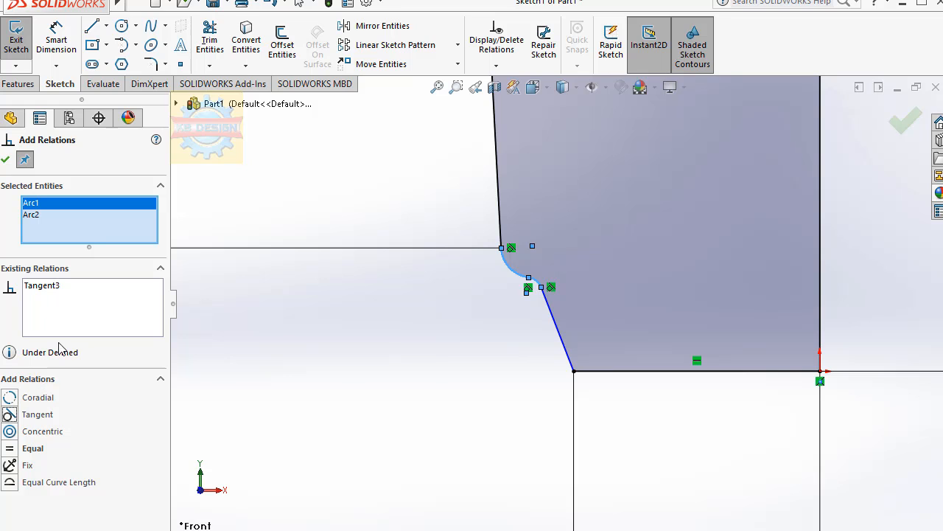
Dimension the angle between the short slanted line and the bottom line at 114°.
left_click(56, 43)
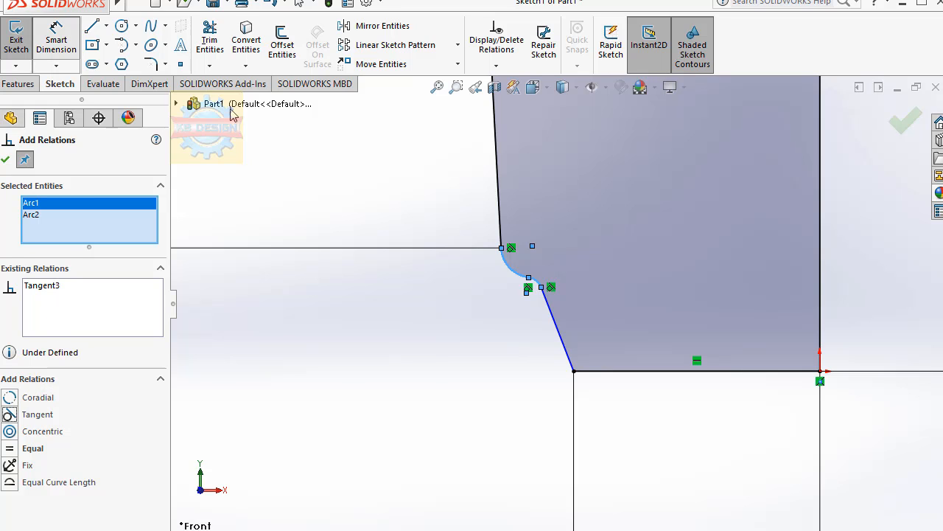
left_click(572, 359)
left_click(630, 372)
left_click(614, 360)
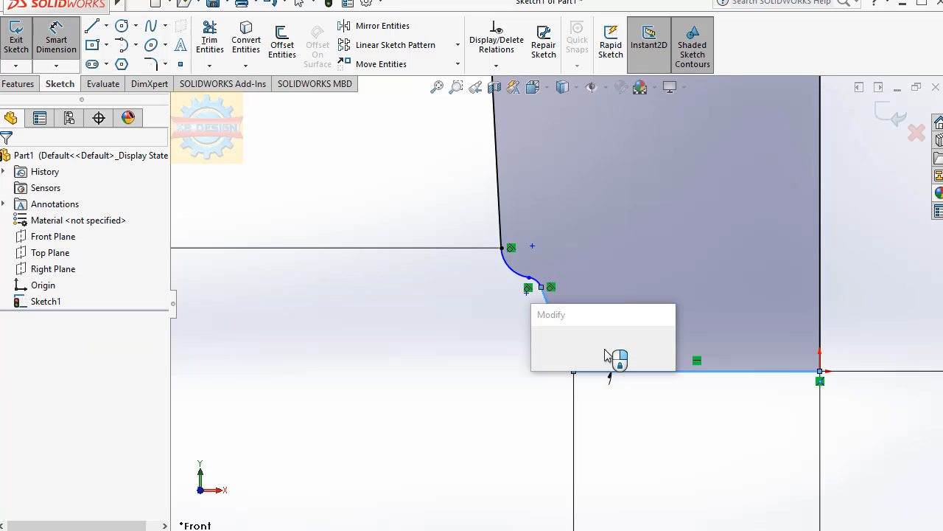
type("114")
key("Return")
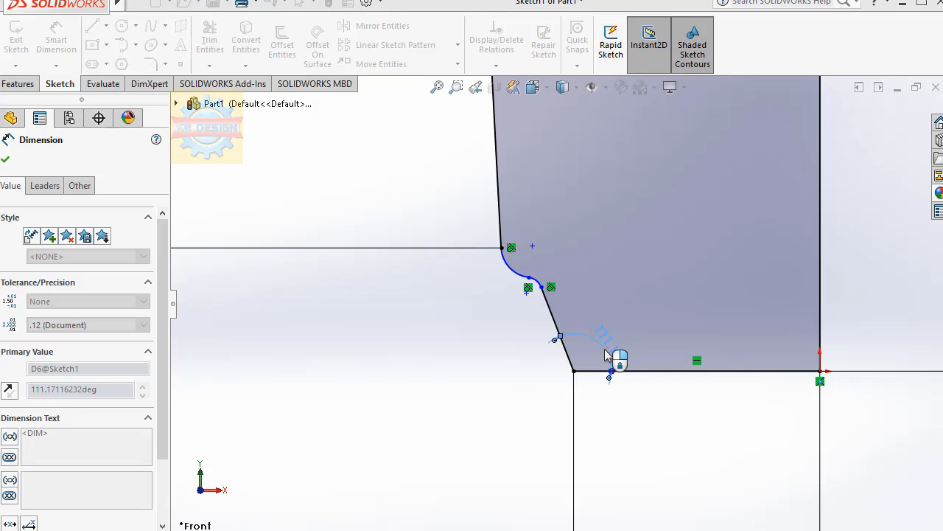
Round the corner between the short slanted line and the bottom line with a 2 mm sketch fillet.
left_click(150, 64)
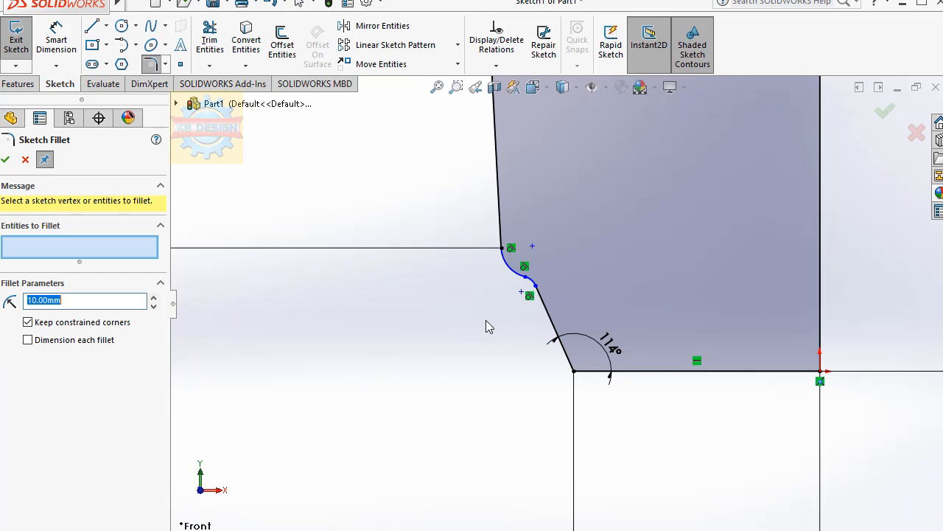
type("2")
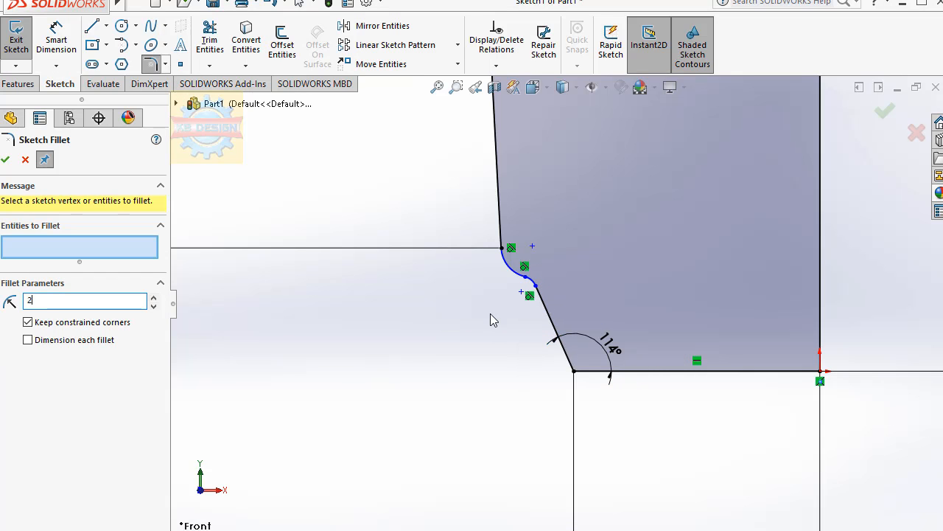
left_click(575, 371)
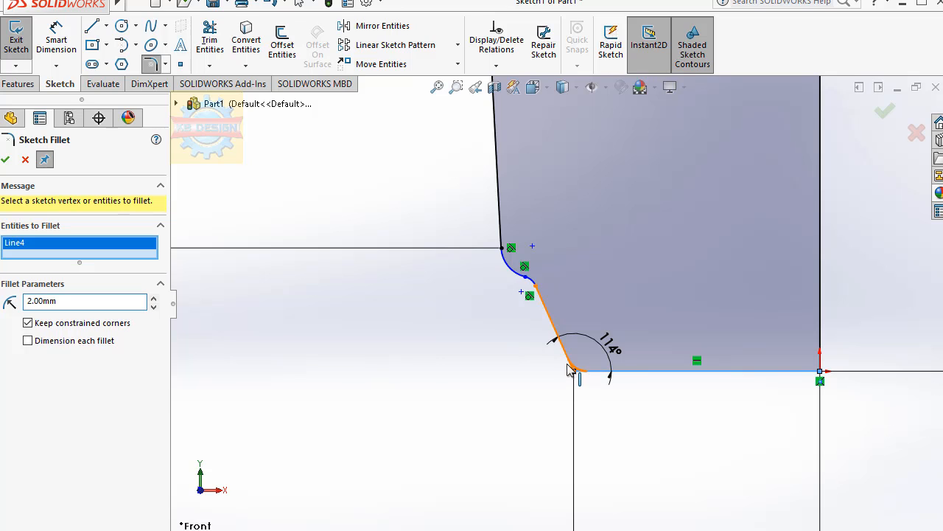
left_click(5, 161)
left_click(25, 160)
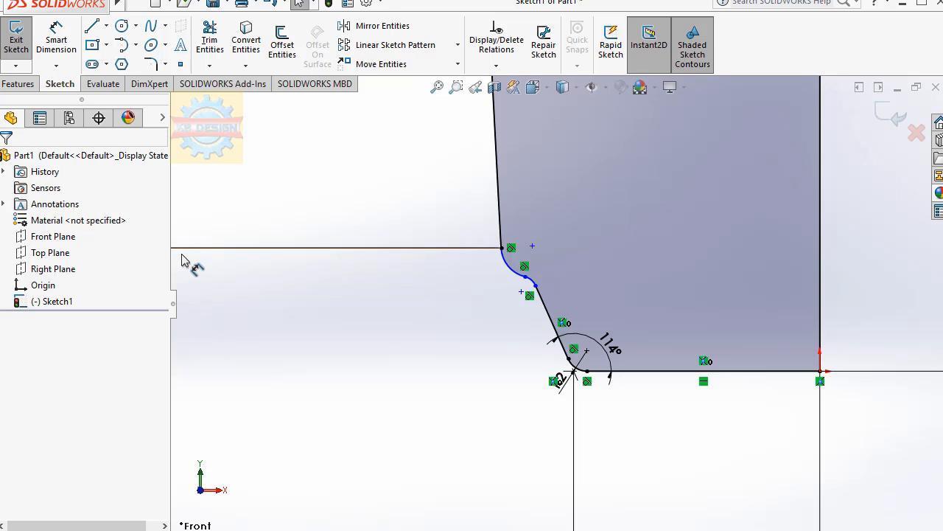
Dimension the radius of the upper small arc, adjoining the long slanted side, at 6 mm.
left_click(52, 42)
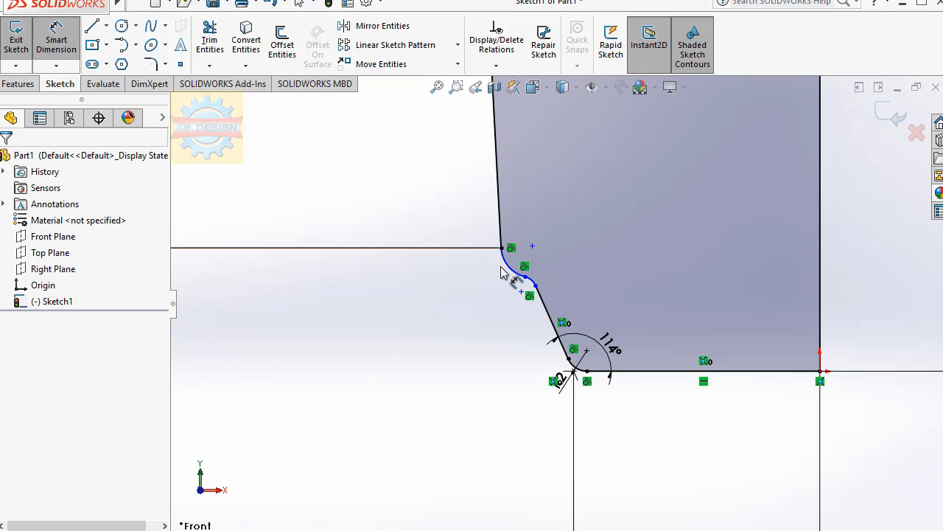
left_click(503, 271)
left_click(482, 289)
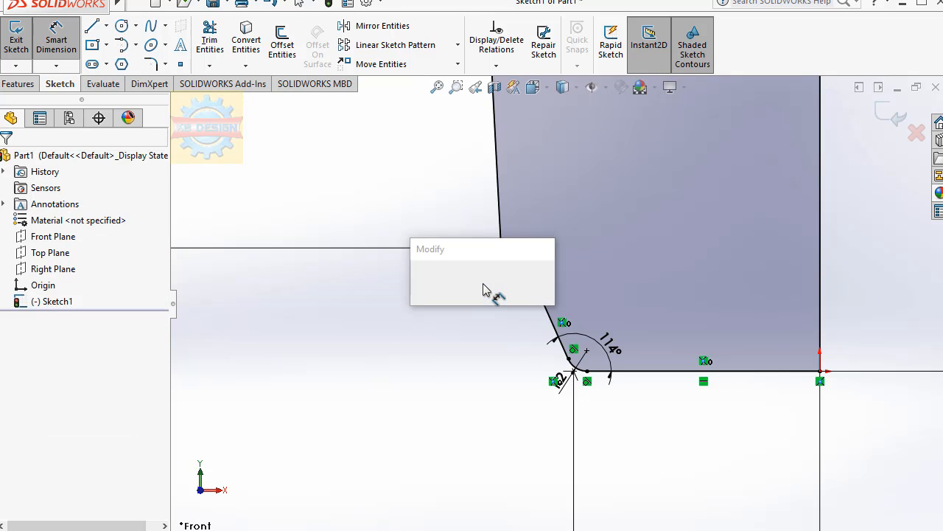
type("6")
key("Return")
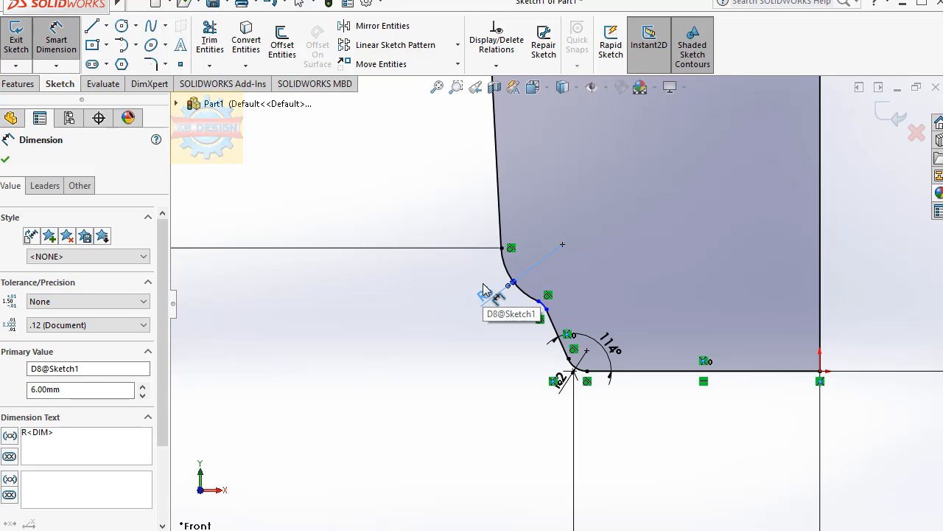
Revolve the closed profile 360° about the 87 mm vertical line to form a solid body.
left_click(21, 83)
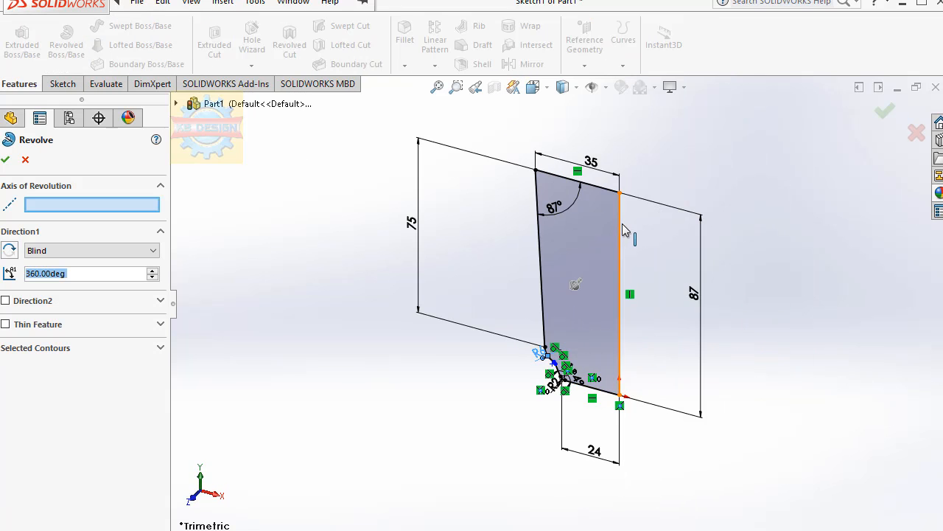
left_click(623, 224)
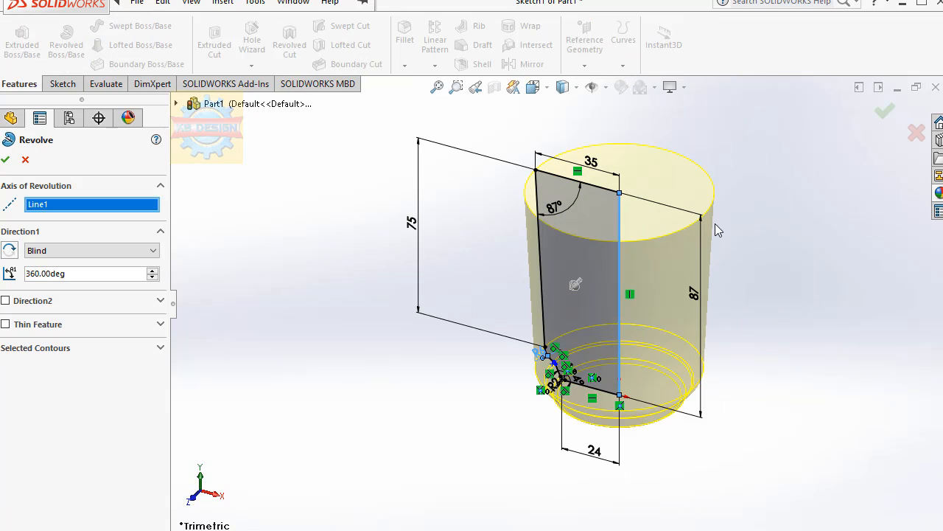
left_click(7, 160)
Shell the revolved body to a 2.5 mm wall thickness, removing the top face.
left_click(475, 64)
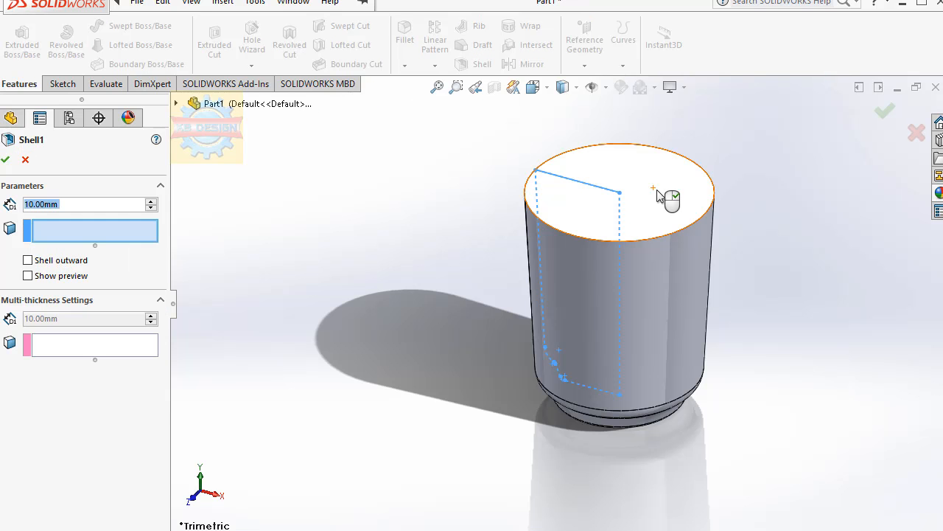
left_click(659, 195)
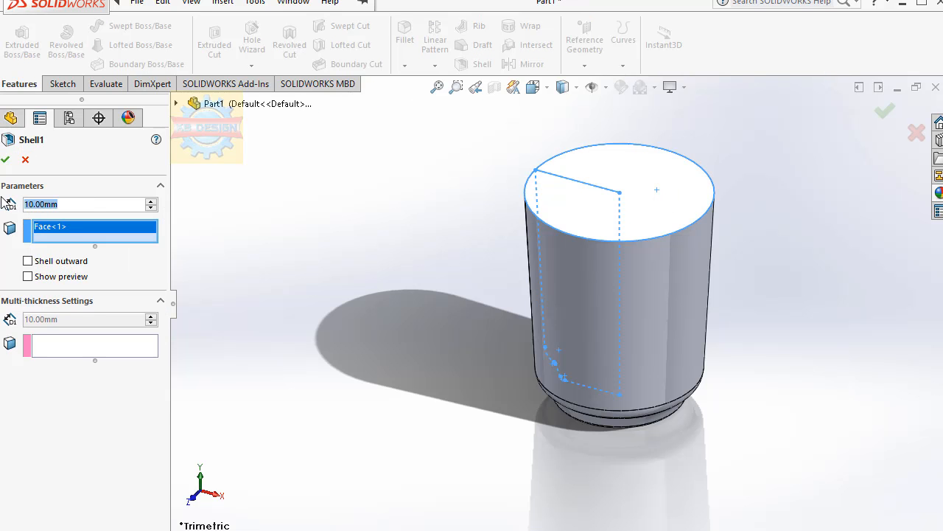
type("2.5")
key("Return")
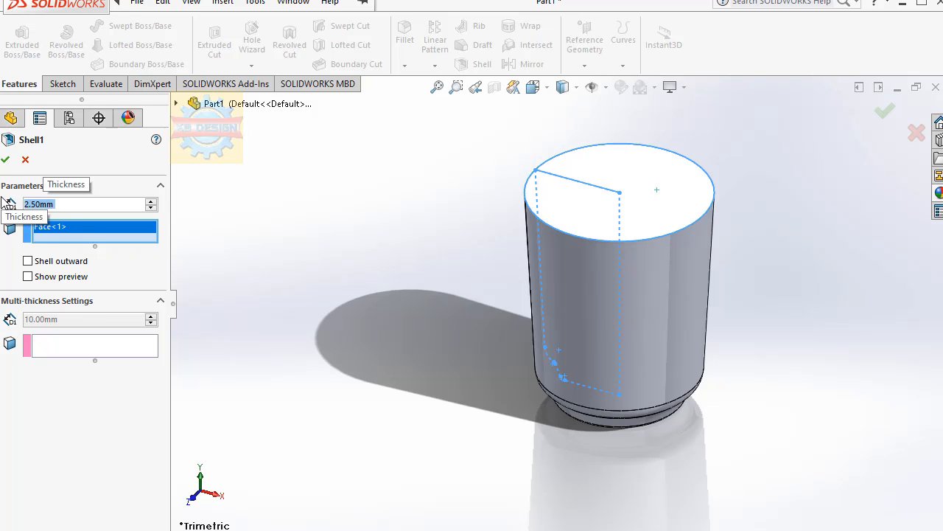
left_click(4, 157)
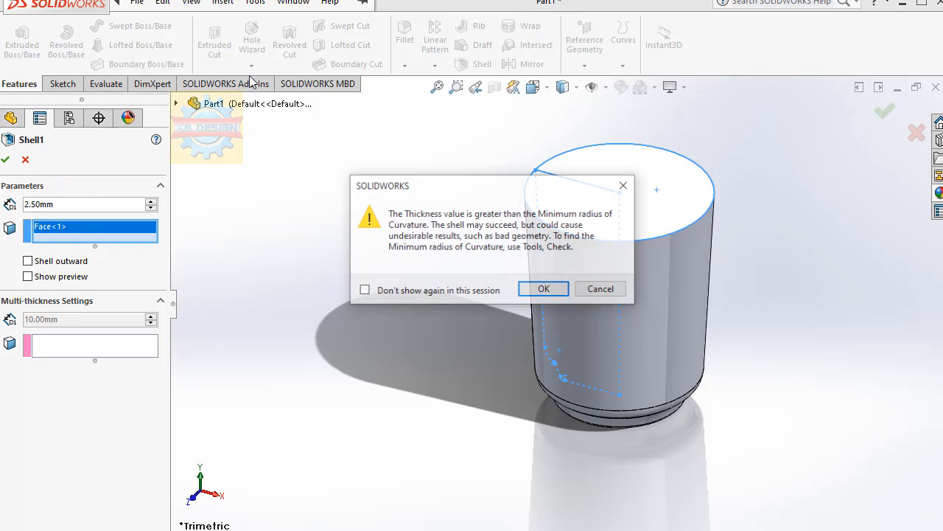
left_click(542, 289)
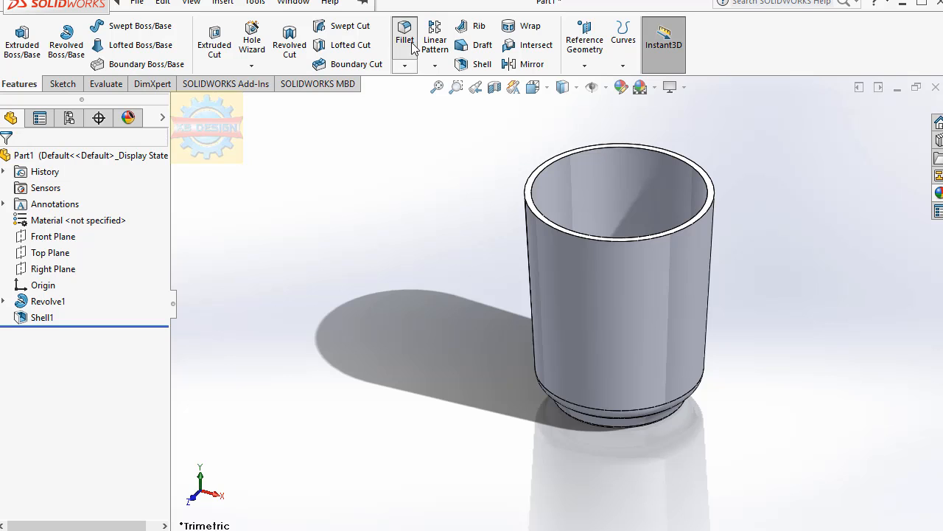
Try to fillet the inner and outer edges of the cup's rim with a 2.5 mm radius.
type("2.5")
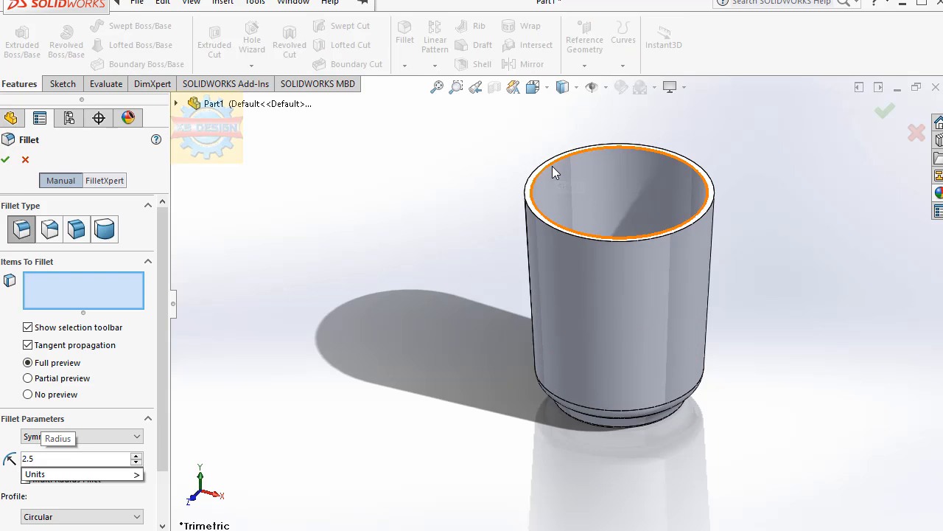
key("Return")
left_click(547, 163)
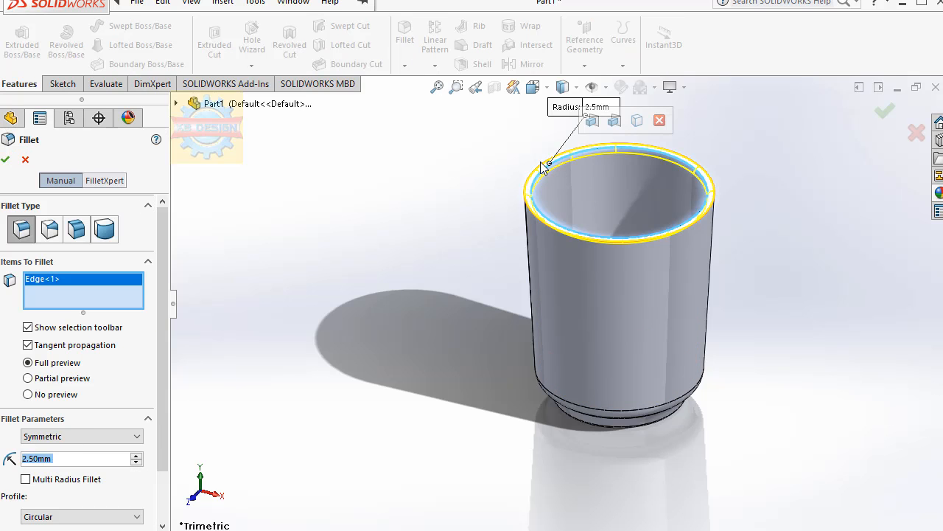
left_click(542, 163)
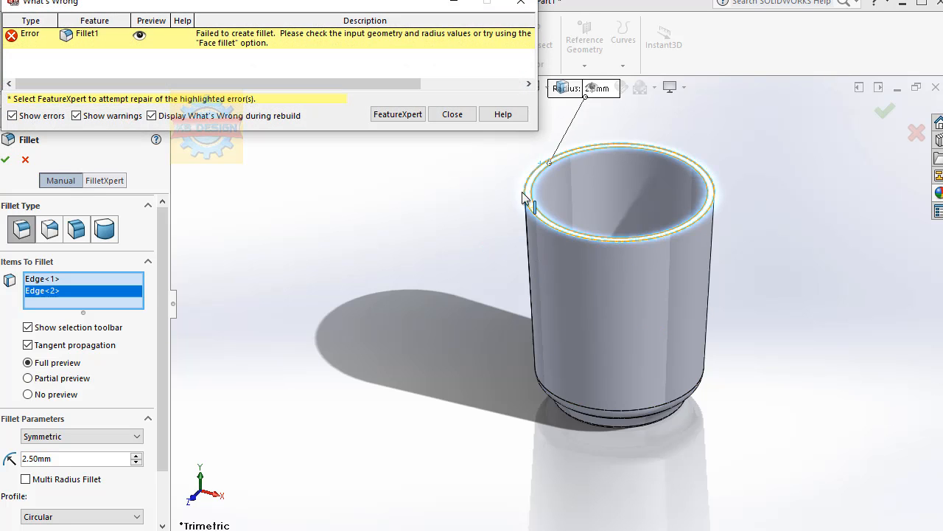
left_click(447, 117)
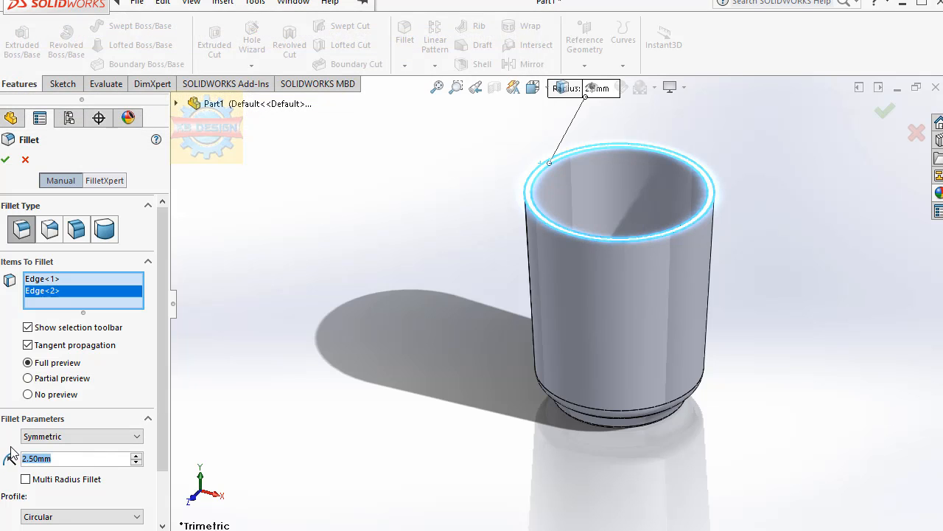
Set the rim fillet's radius to 0.5 mm and apply it to both rim edges.
type("0.5")
key("Return")
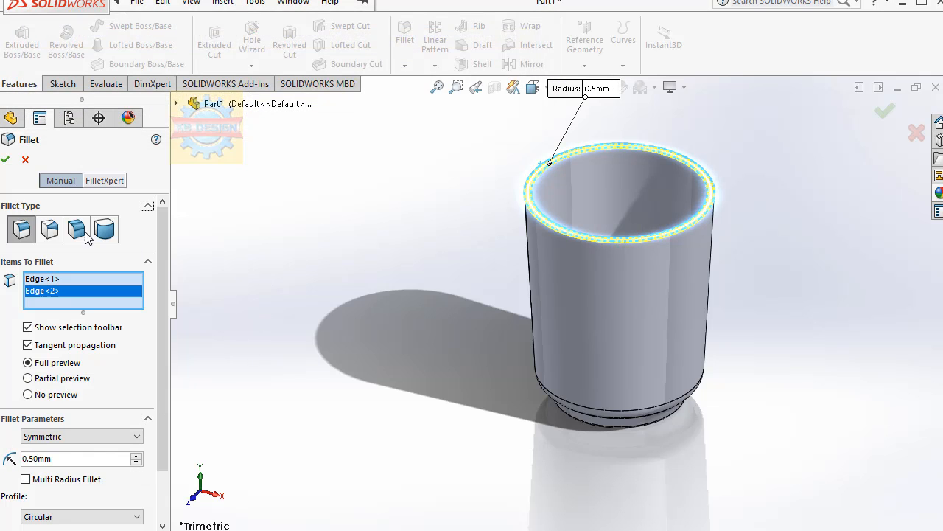
left_click(5, 159)
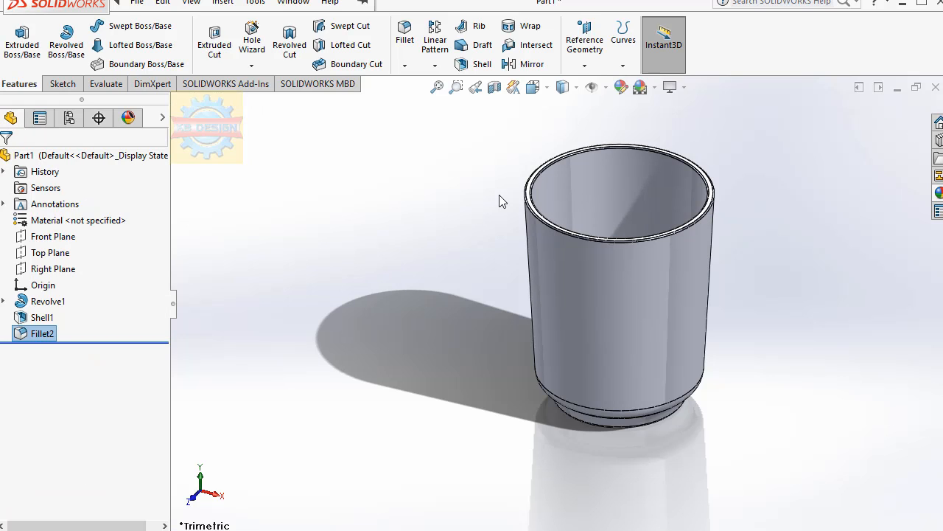
Start a second sketch on the Front Plane and view the cup from the front.
left_click(52, 236)
left_click(79, 217)
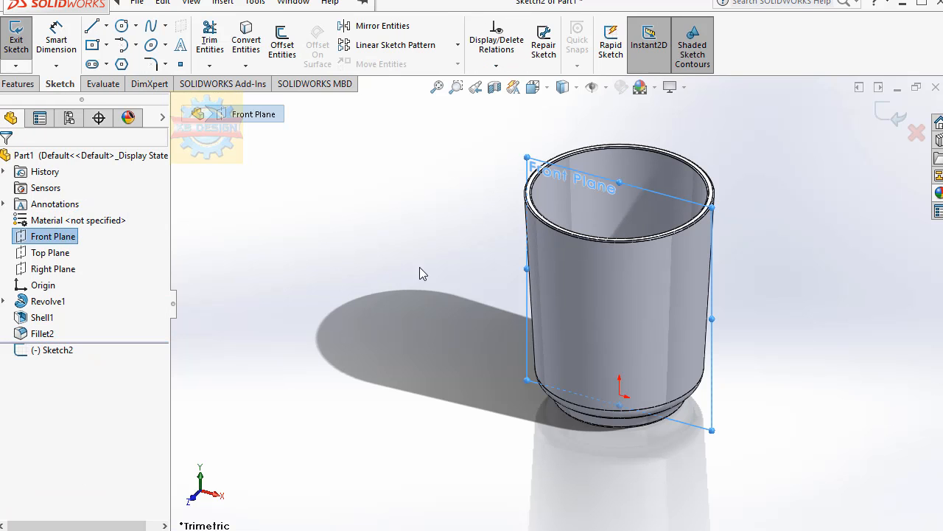
key("space")
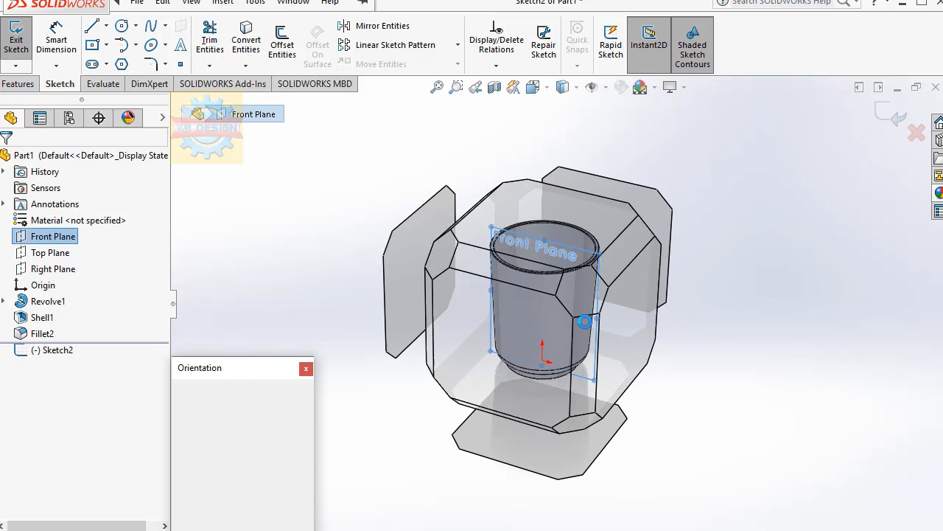
left_click(514, 330)
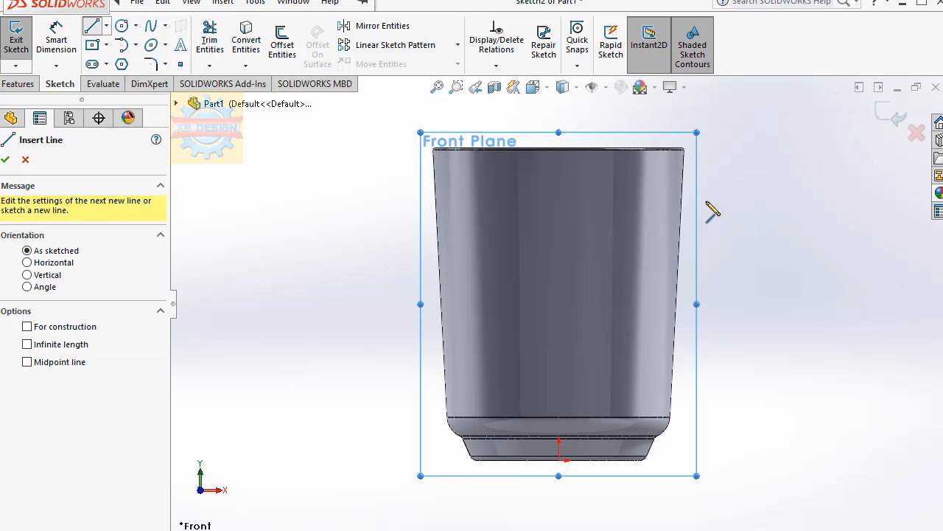
Sketch a horizontal line about 13.6 mm long outside the cup's upper right wall, continued by a downward tangent arc of about 10 mm radius.
left_click(697, 197)
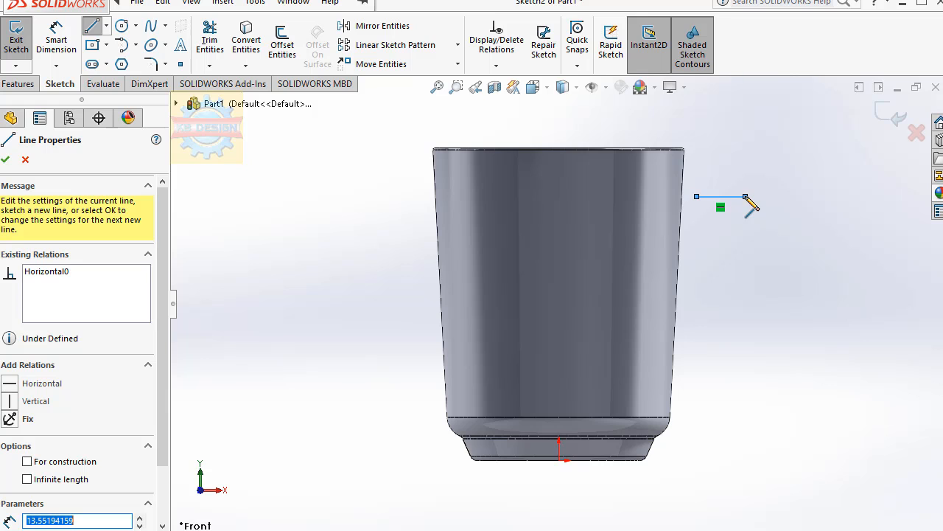
left_click(746, 197)
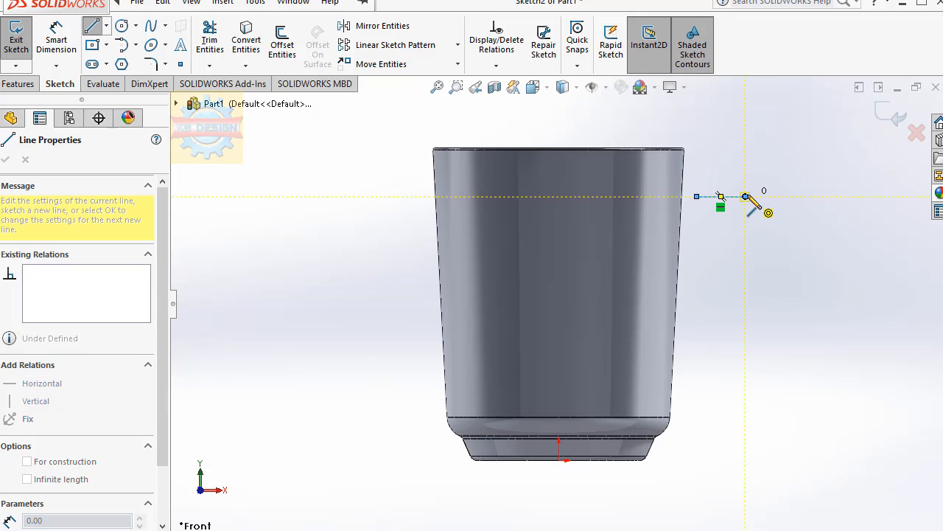
left_click(775, 252)
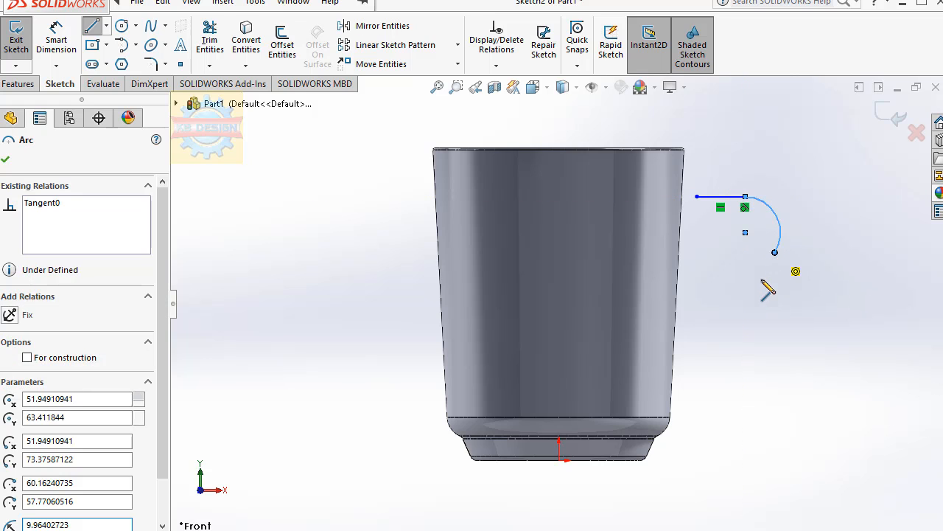
Try a straight line slanting from the arc's lower end towards the cup, and delete it.
left_click(721, 341)
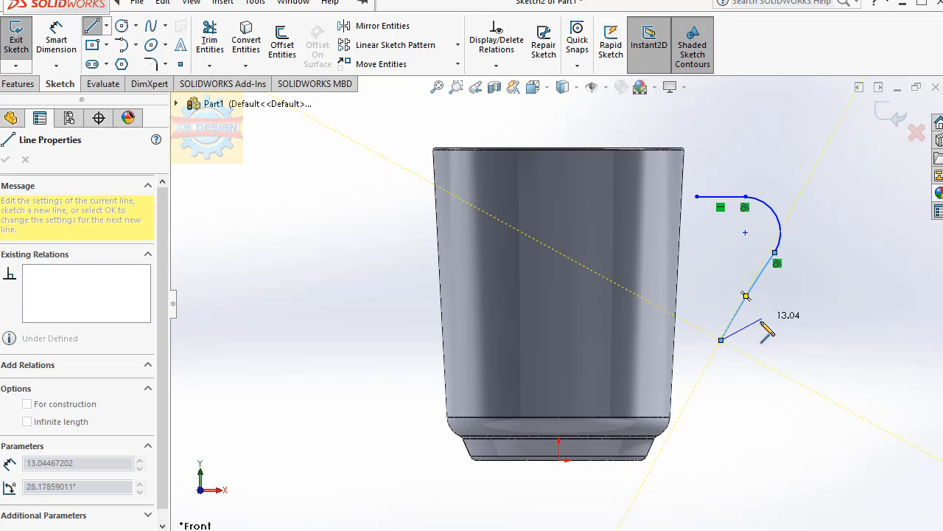
key("Escape")
left_click(763, 293)
key("Delete")
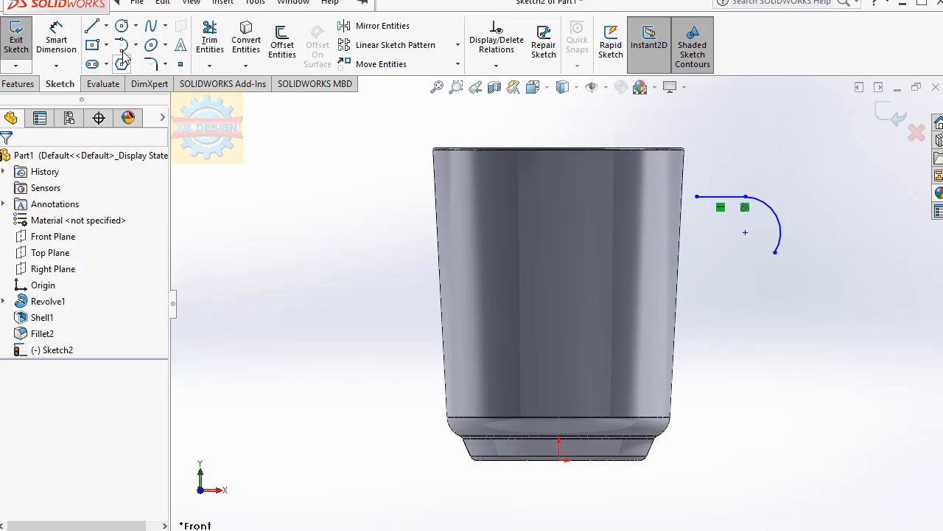
Try a nearly straight tangent arc of about 215.6 mm radius from the handle arc's lower end, and delete it.
left_click(775, 253)
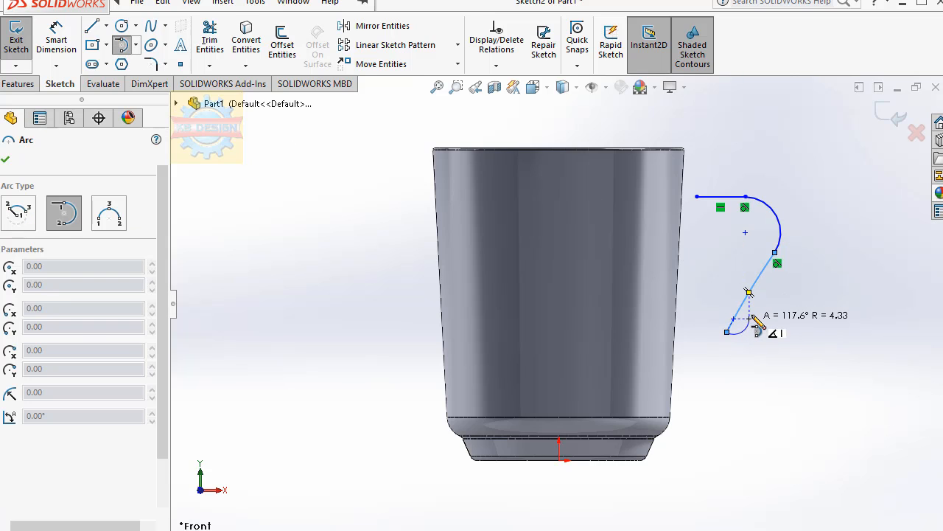
key("Escape")
left_click(751, 293)
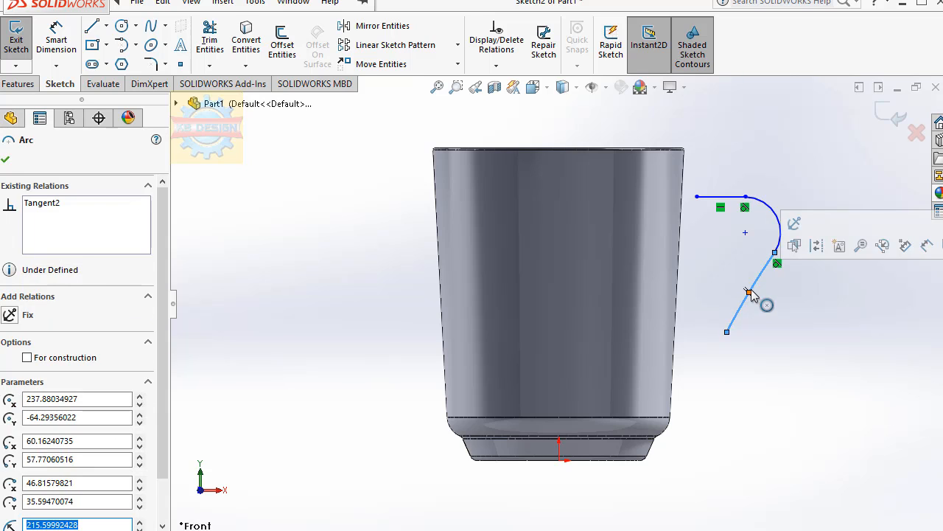
key("Delete")
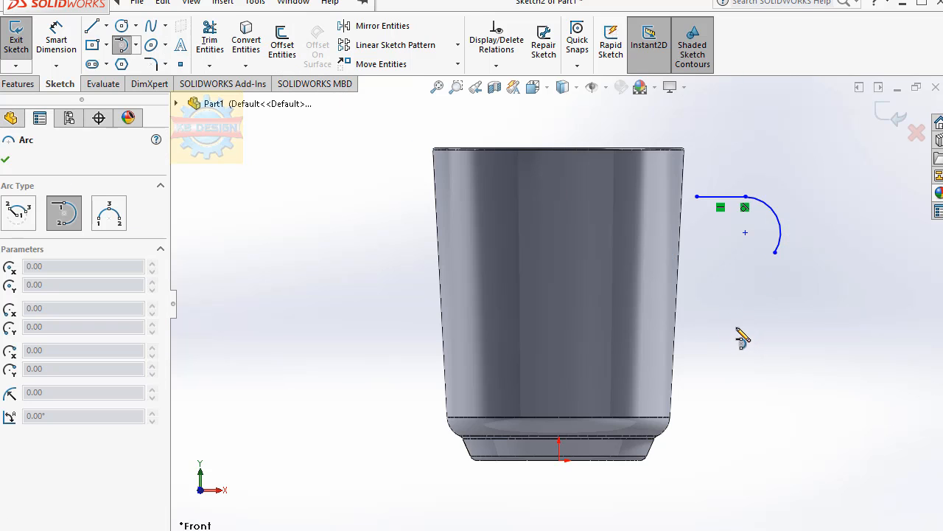
Try a tangent arc of about 165 mm radius from the handle arc's lower end, and delete it.
left_click(729, 330)
left_click(590, 270)
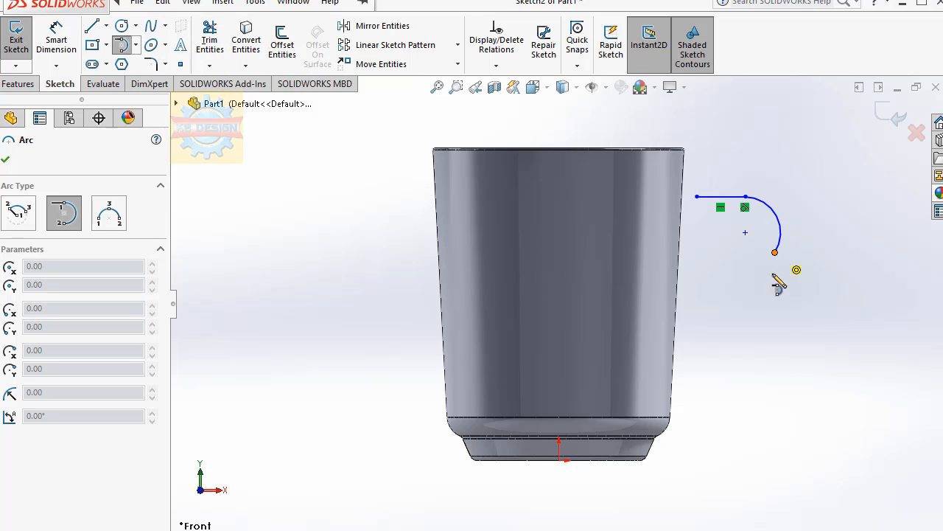
left_click(774, 252)
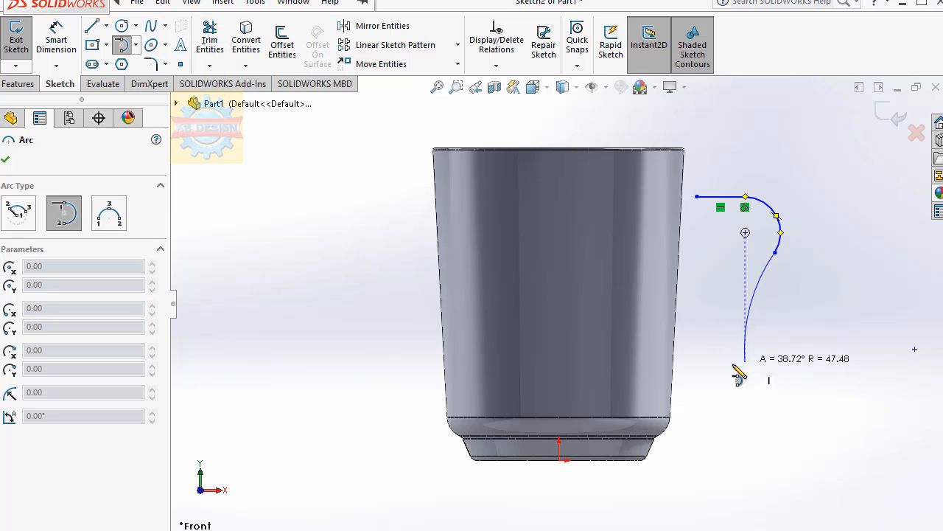
left_click(721, 348)
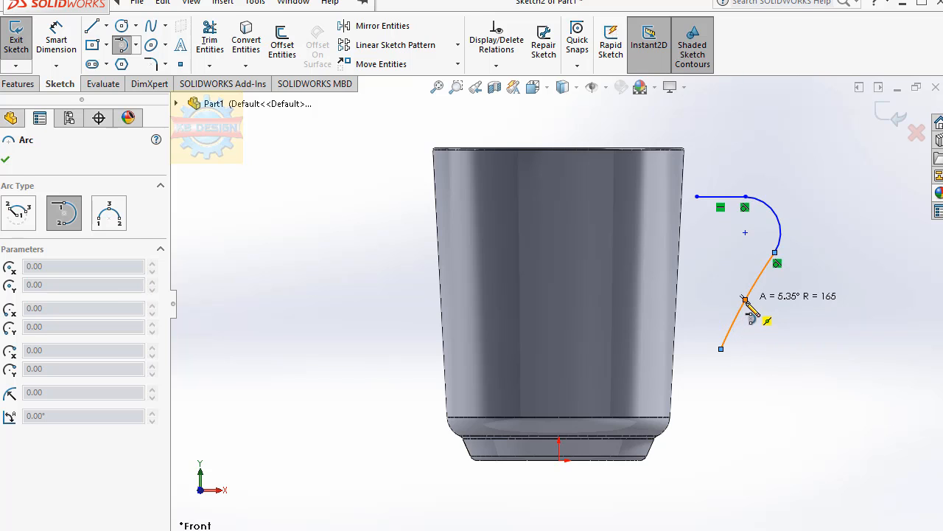
key("Escape")
left_click(750, 319)
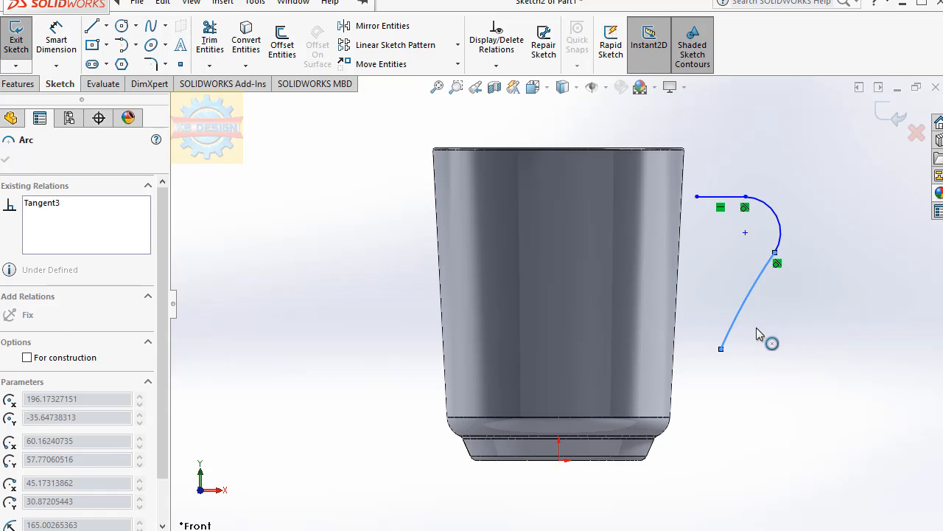
key("Delete")
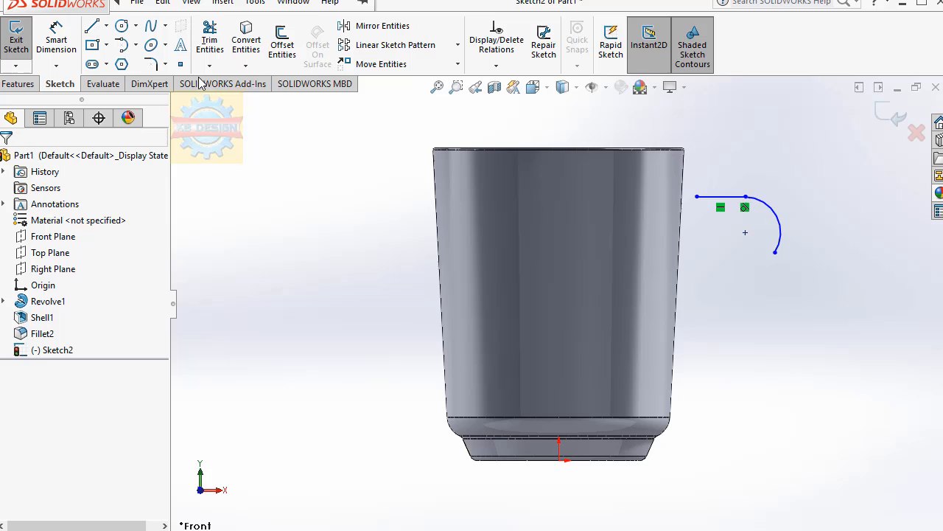
left_click(122, 45)
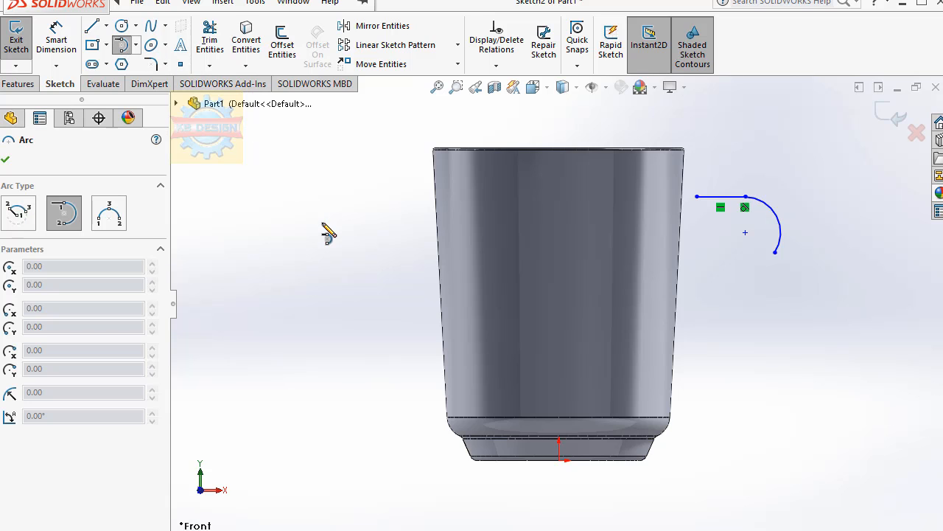
left_click(740, 336)
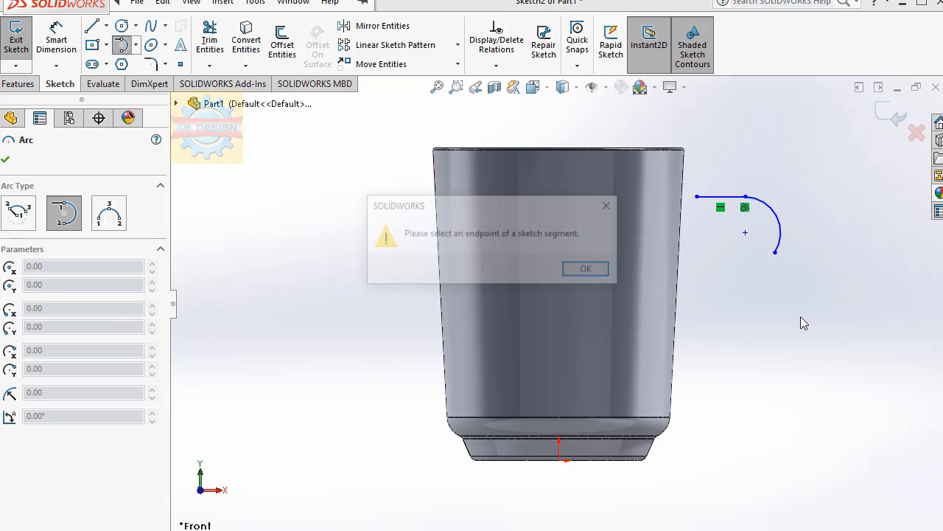
left_click(592, 269)
left_click(532, 249)
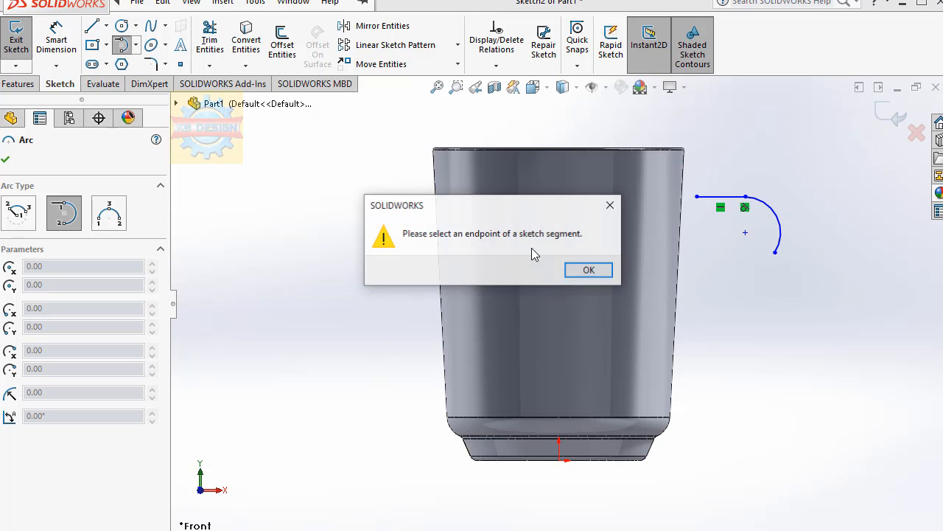
key("Escape")
key("Escape")
left_click(123, 46)
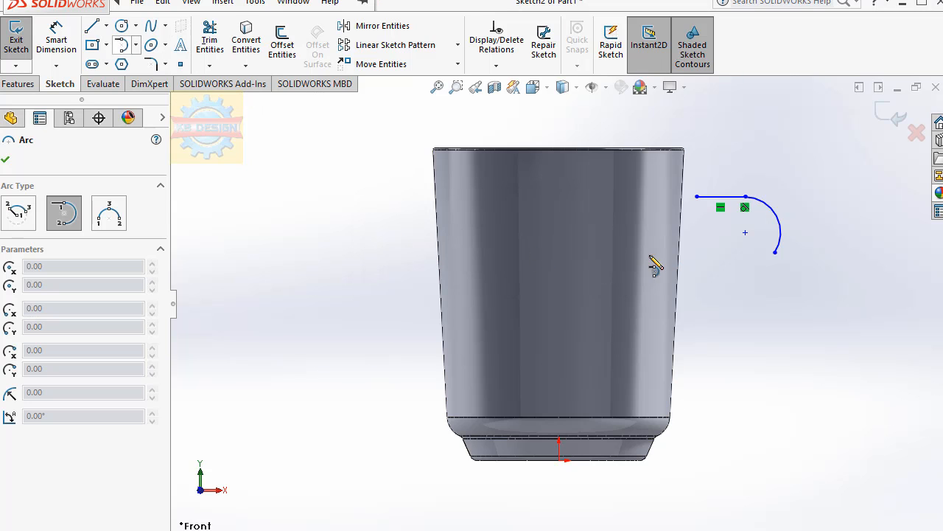
Try a two-point spline from the handle arc's lower end slanting down towards the cup.
left_click(152, 30)
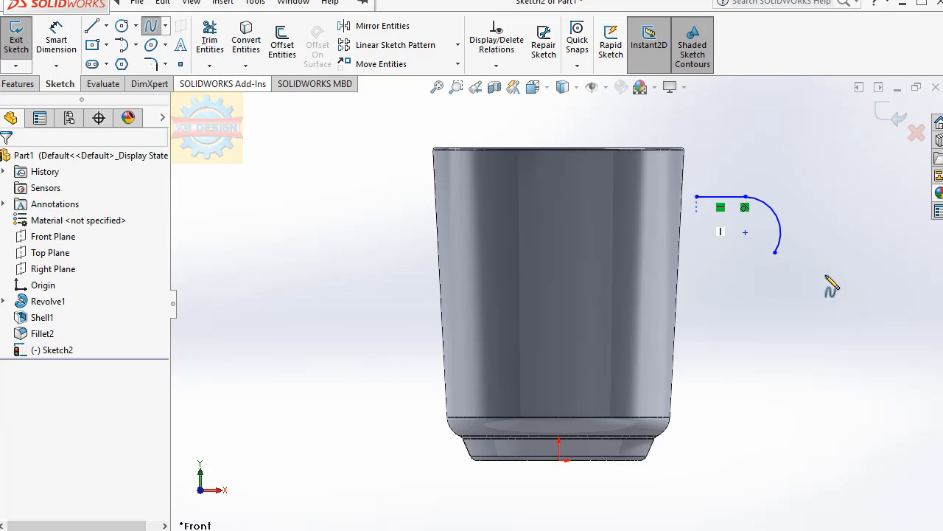
left_click(775, 252)
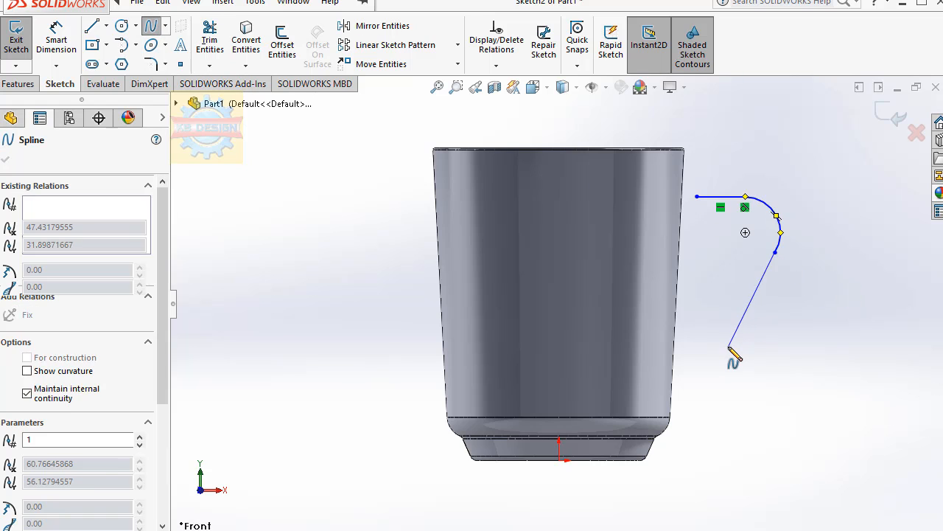
left_click(729, 346)
double_click(768, 341)
key("ctrl+z")
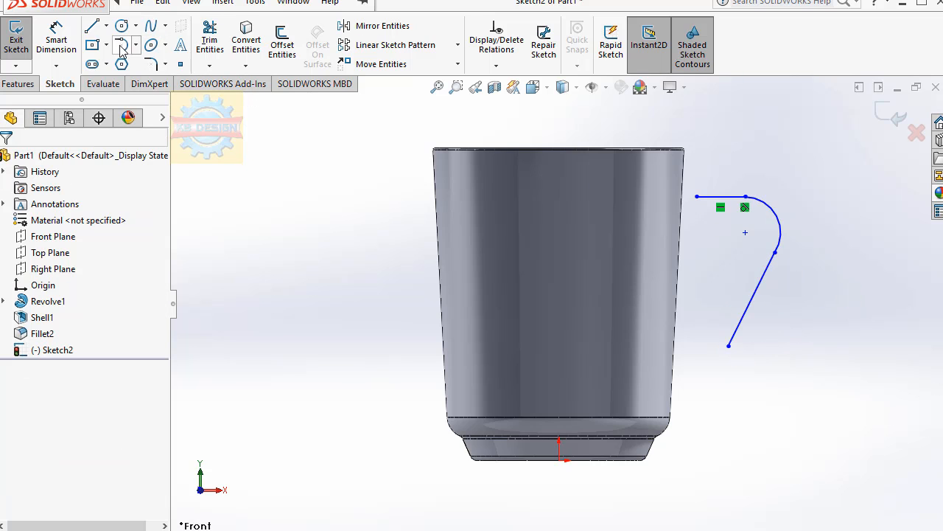
Try a steeper tangent arc from the handle arc's lower end, and delete both it and the straight spline.
left_click(123, 45)
left_click(775, 253)
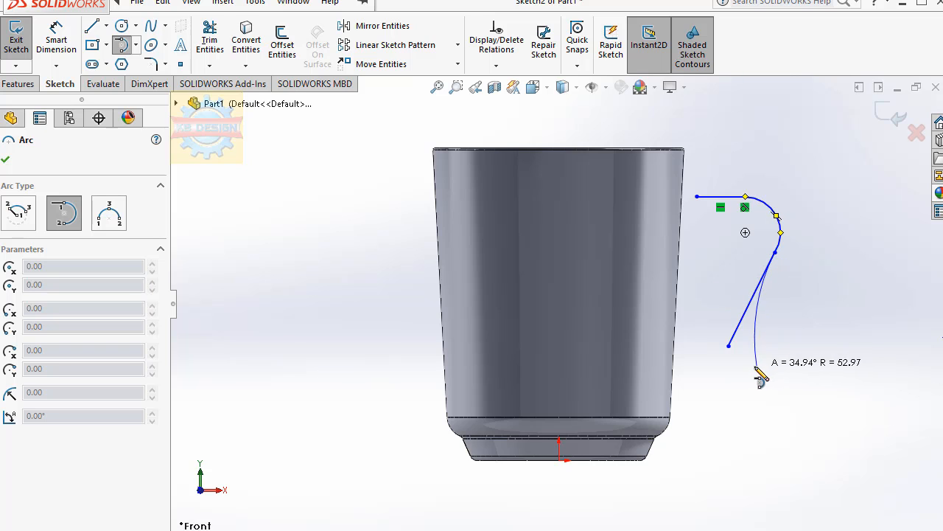
left_click(748, 366)
key("Escape")
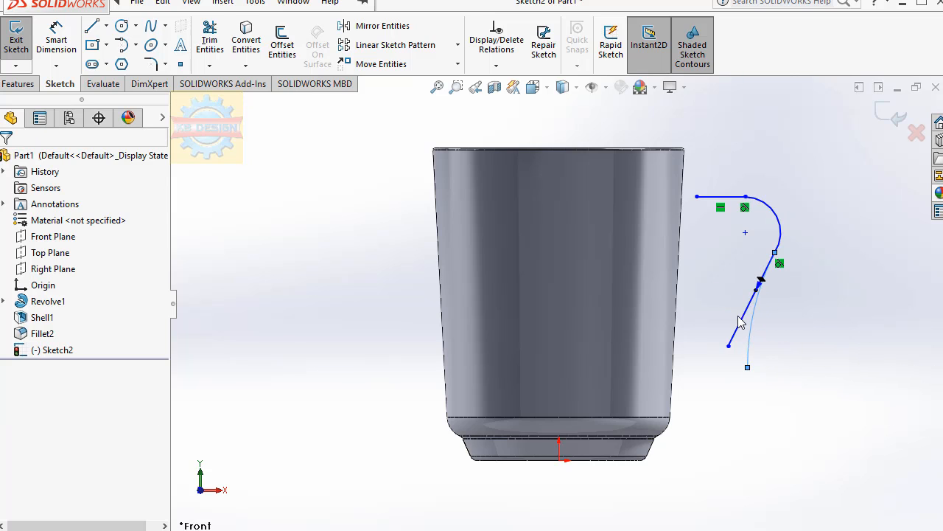
left_click(741, 322)
key("Delete")
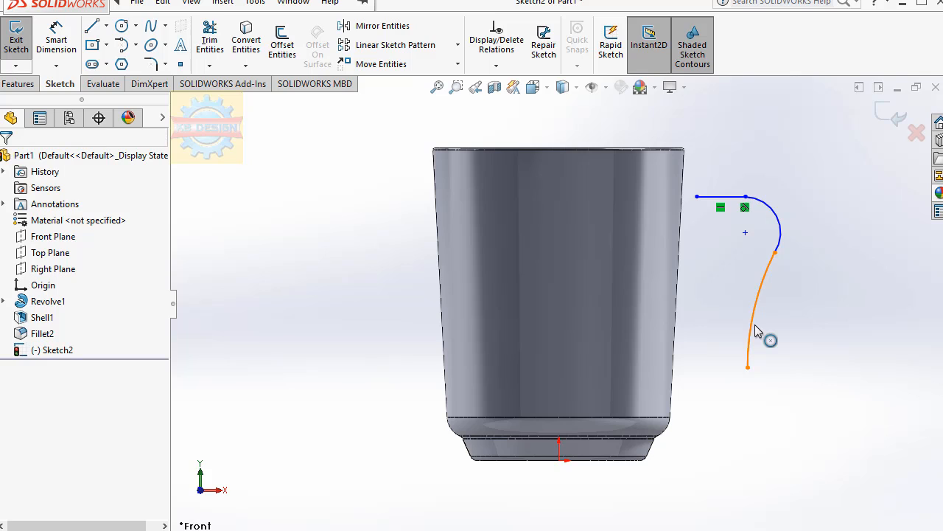
left_click(755, 326)
key("Delete")
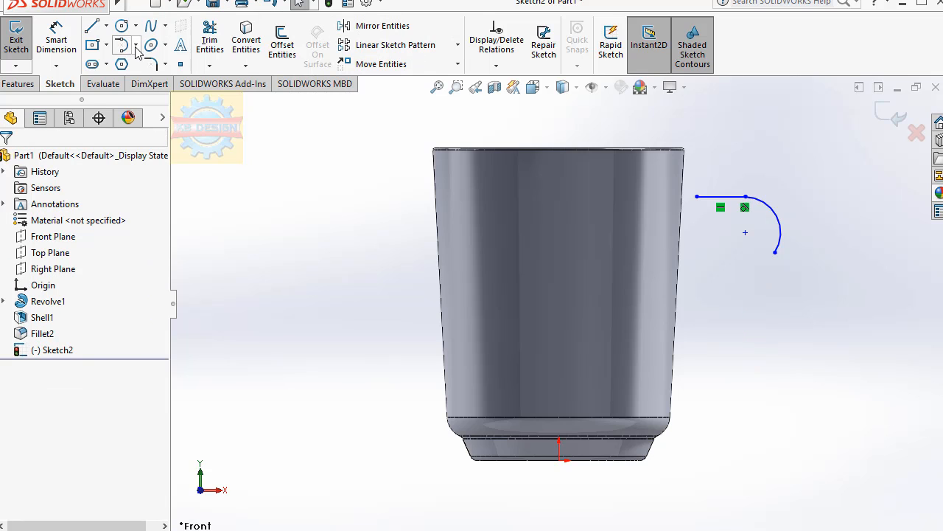
left_click(136, 45)
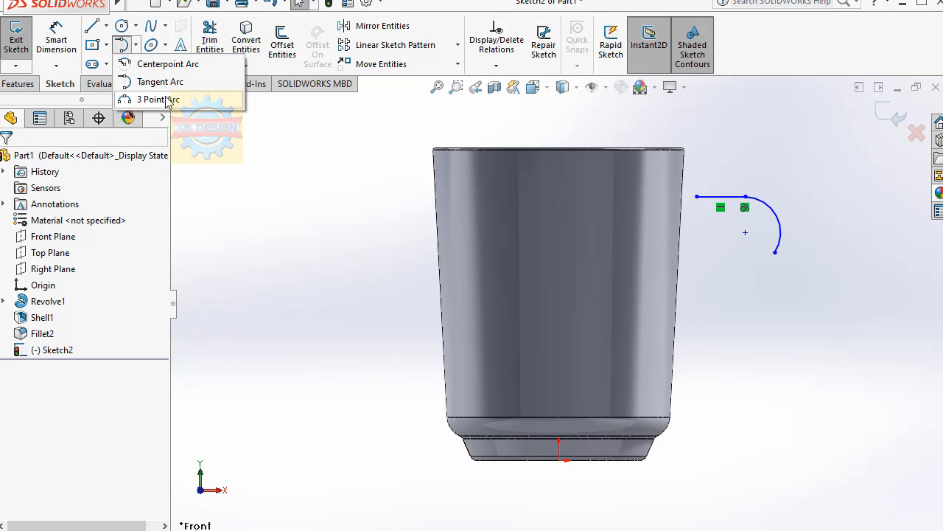
left_click(160, 81)
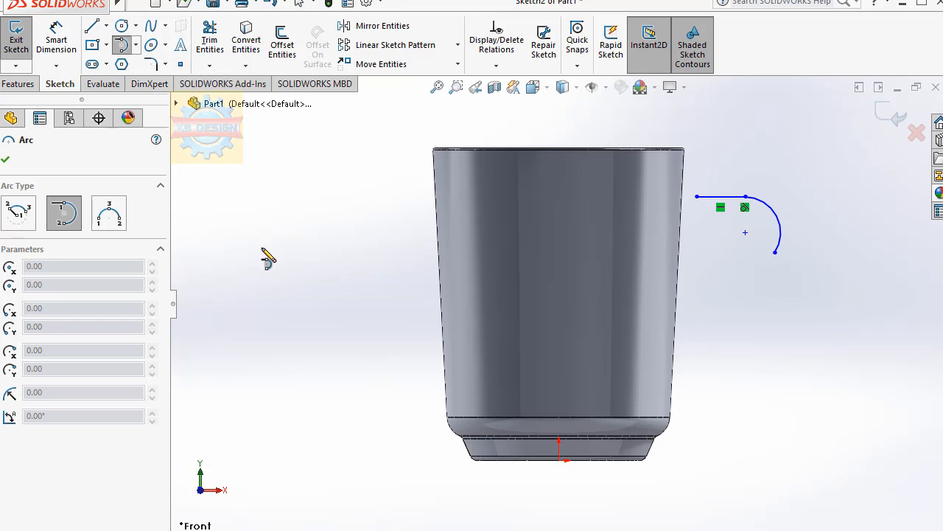
left_click(382, 291)
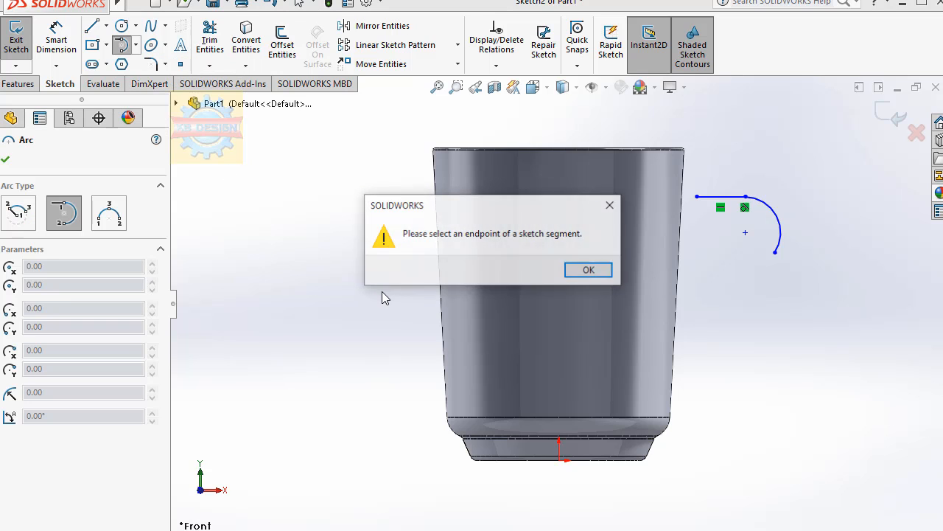
left_click(589, 271)
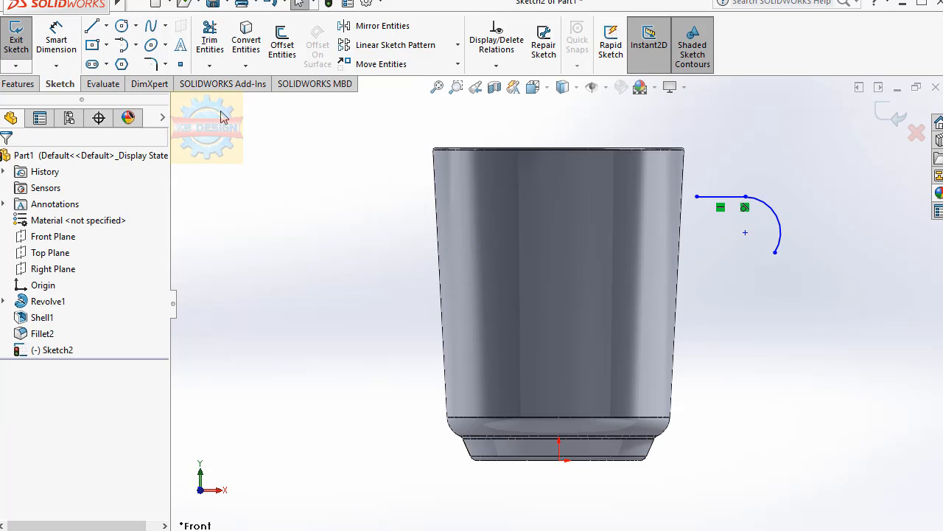
Draw a tangent arc of about 118.6 mm radius from the handle arc's lower end down towards the cup wall, and select it.
left_click(120, 50)
left_click(775, 253)
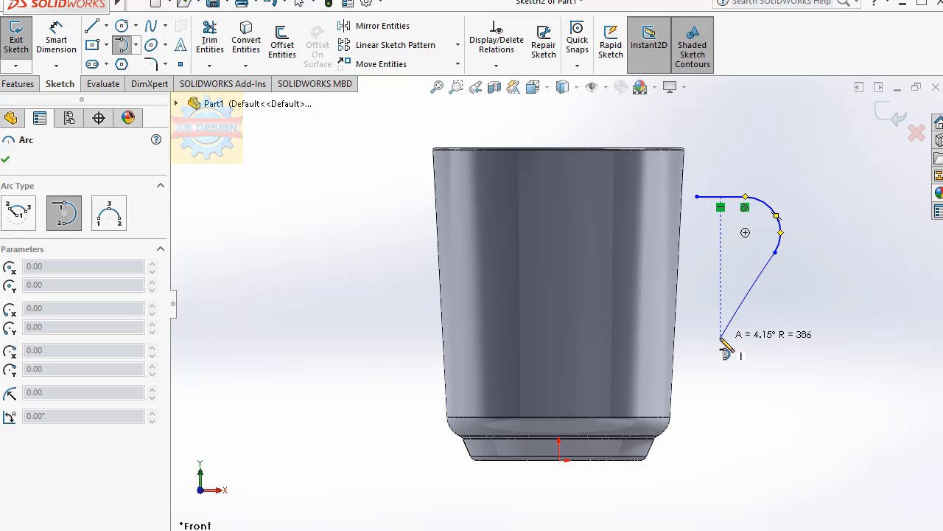
left_click(705, 332)
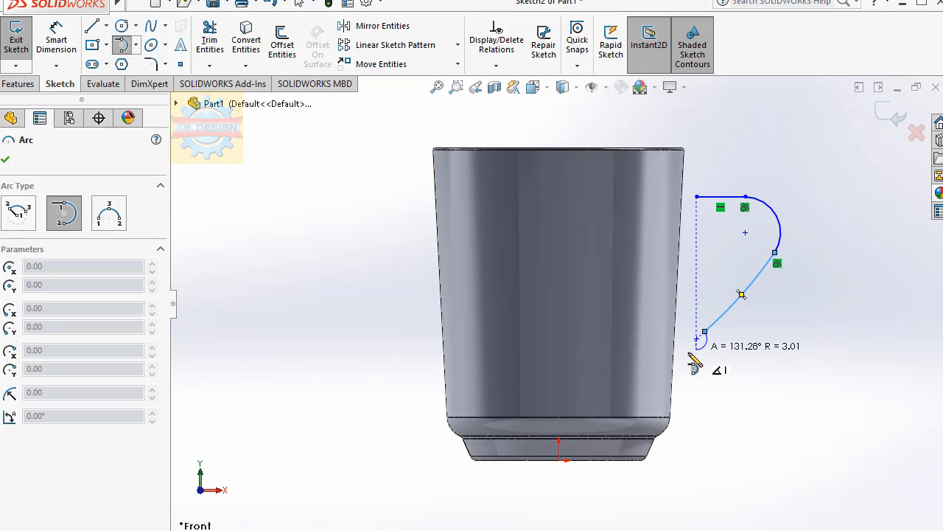
key("Escape")
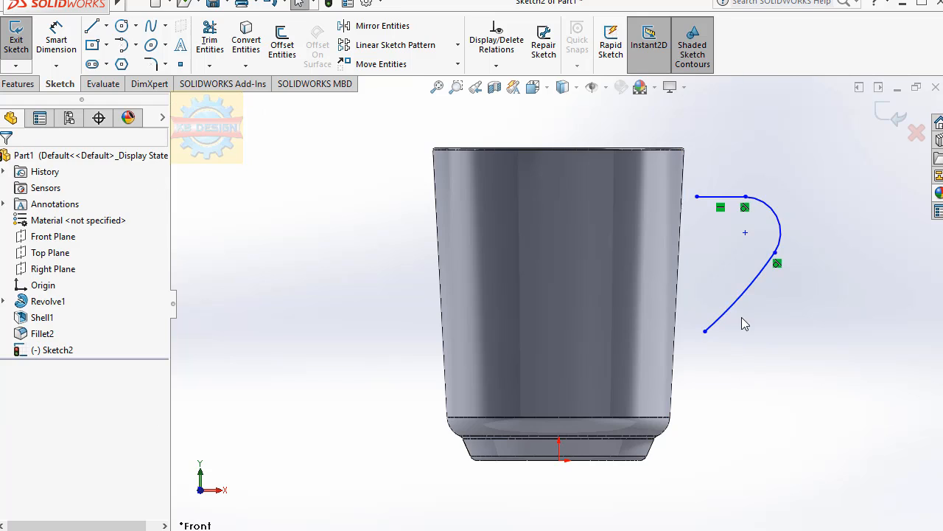
left_click(741, 300)
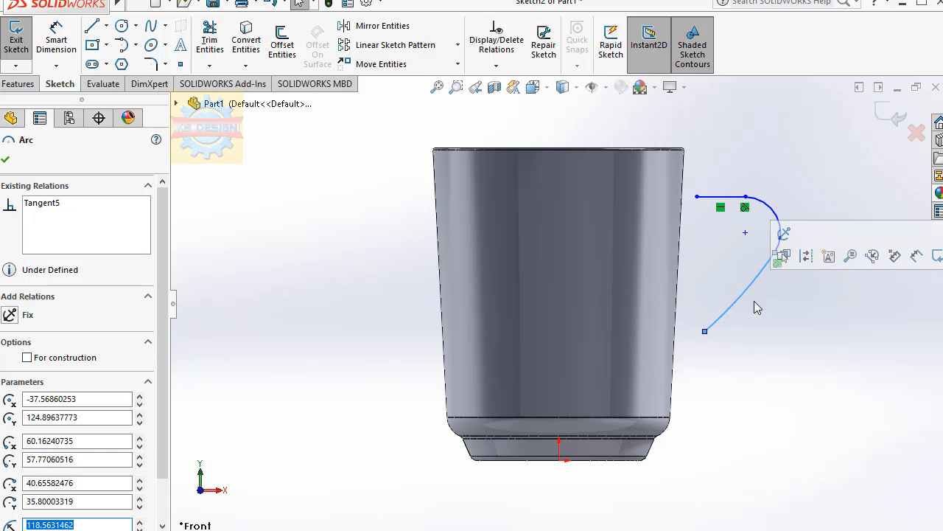
Reposition the lower arc's end and continue the handle path with a tangent arc of about 50.5 mm radius towards the cup's lower wall.
key("f")
scroll(713, 305, "down", 5)
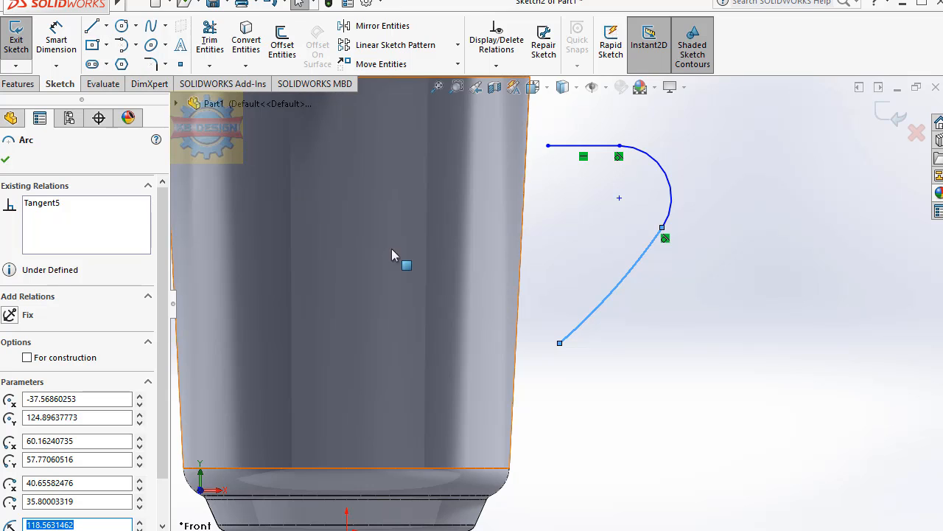
mouse_move(560, 345)
left_mouse_down()
mouse_move(608, 313)
mouse_move(611, 335)
mouse_move(541, 384)
left_mouse_up()
left_click(121, 45)
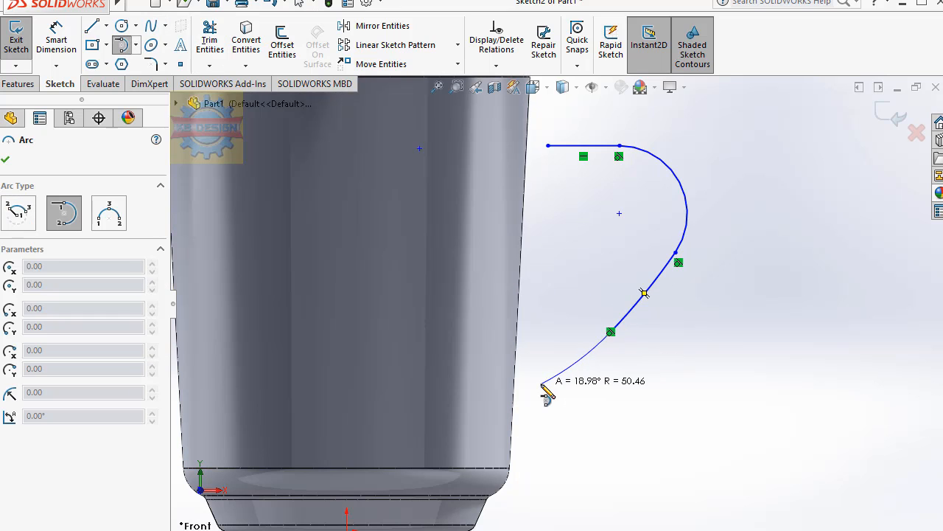
key("Escape")
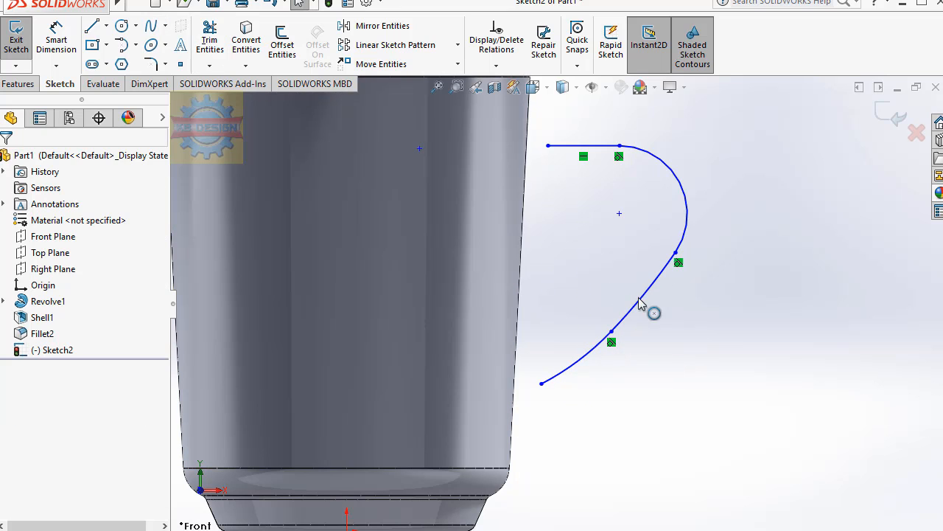
Dimension the handle path's horizontal line to 6.5 mm.
left_click(56, 38)
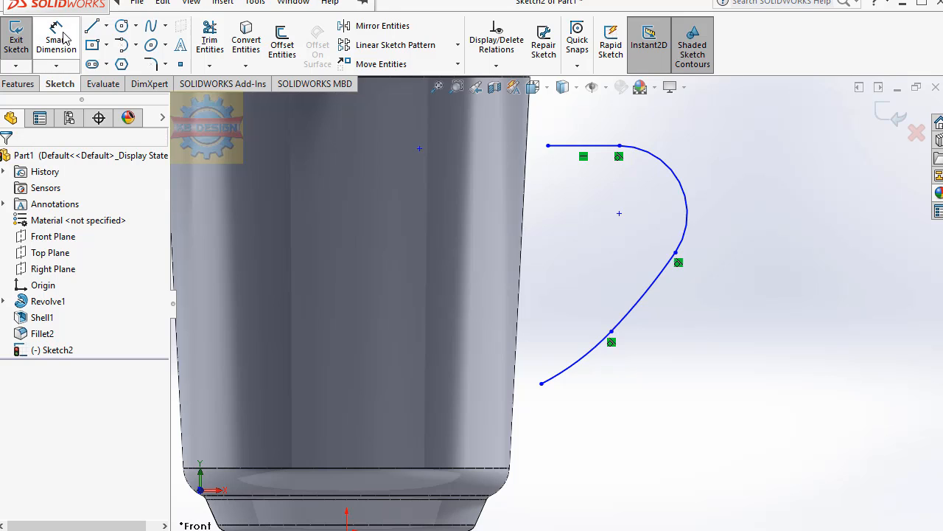
left_click(585, 146)
left_click(593, 132)
type("6.5")
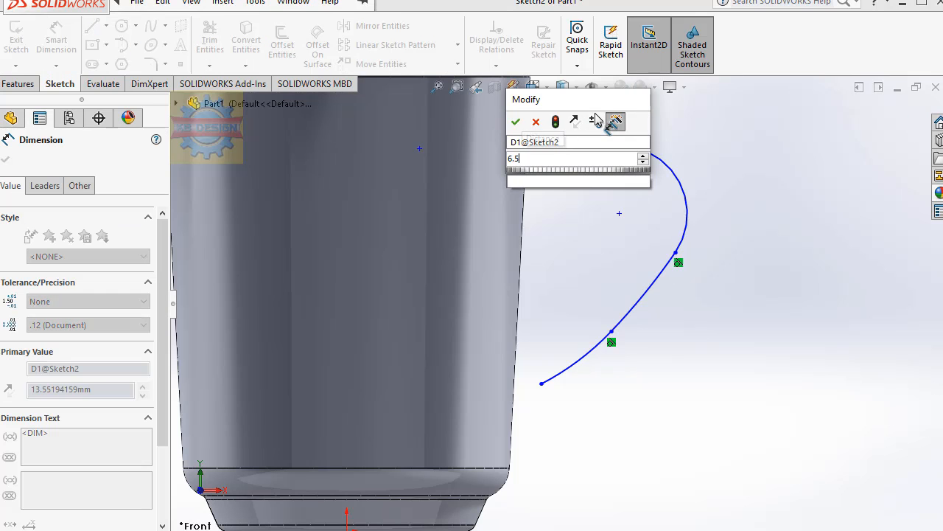
key("Escape")
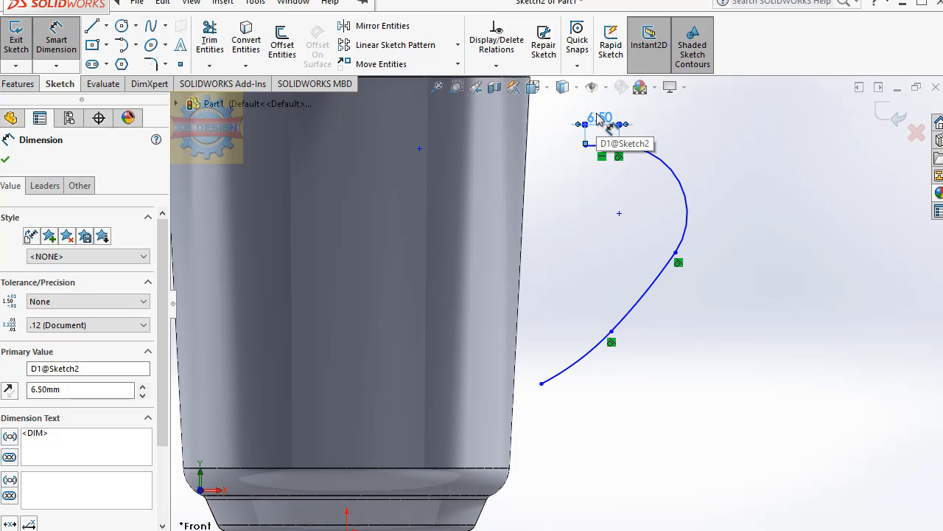
Dimension the horizontal distance from the origin to the handle line's cup-side endpoint as 38.5 mm.
key("f")
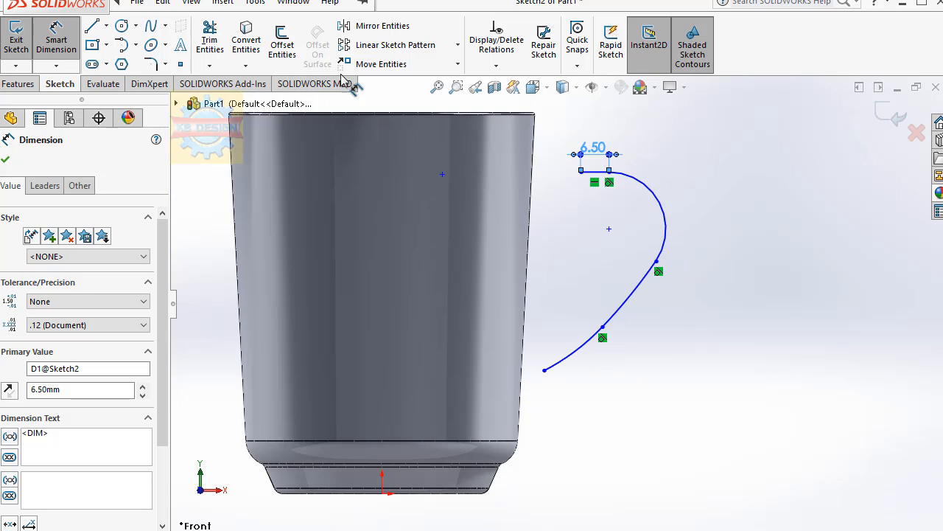
left_click(163, 3)
left_click(583, 180)
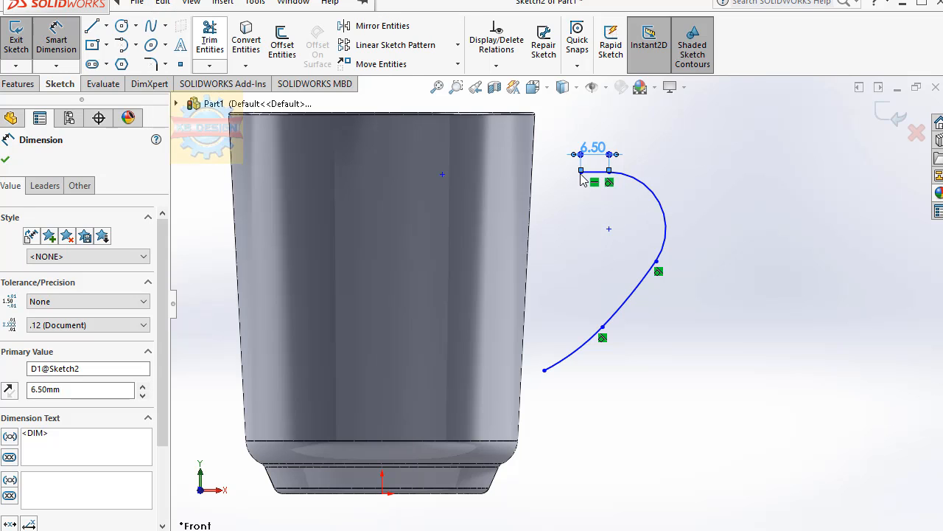
left_click(581, 171)
key("Escape")
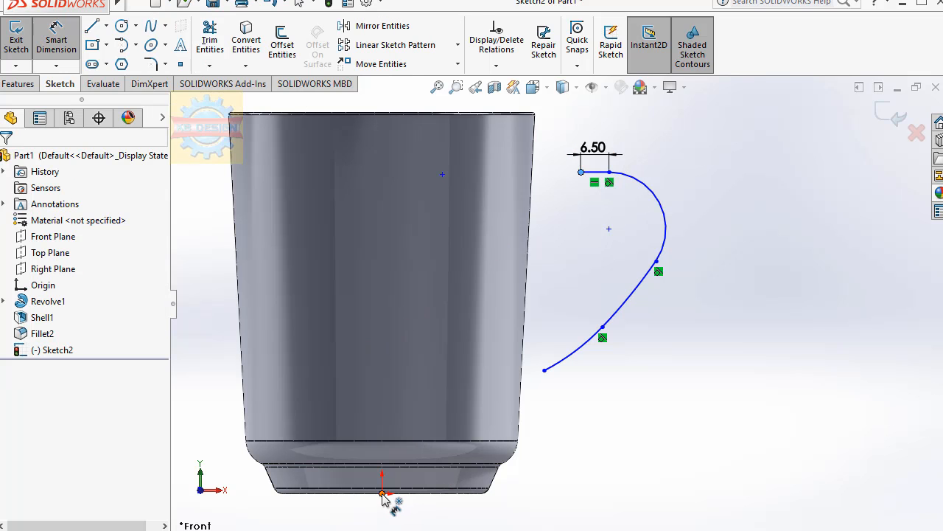
left_click(382, 493)
left_click(582, 172)
left_click(480, 149)
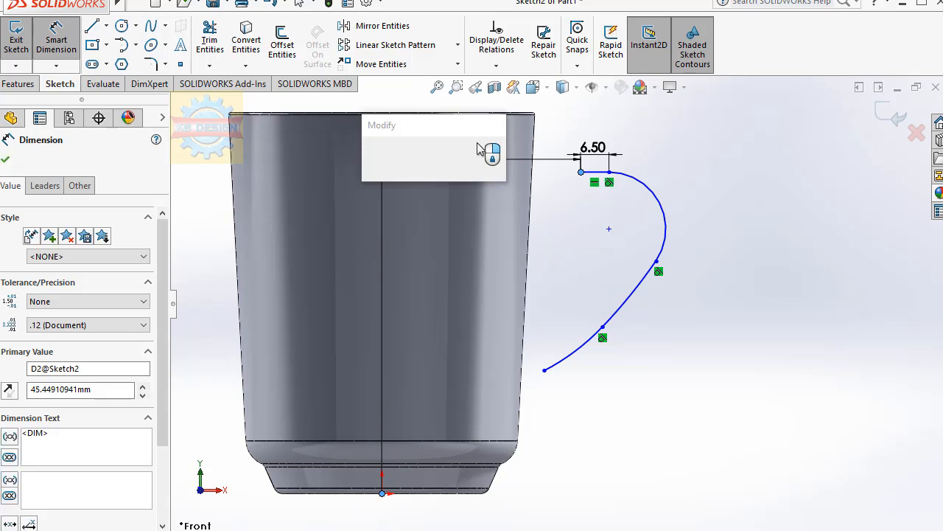
key("Return")
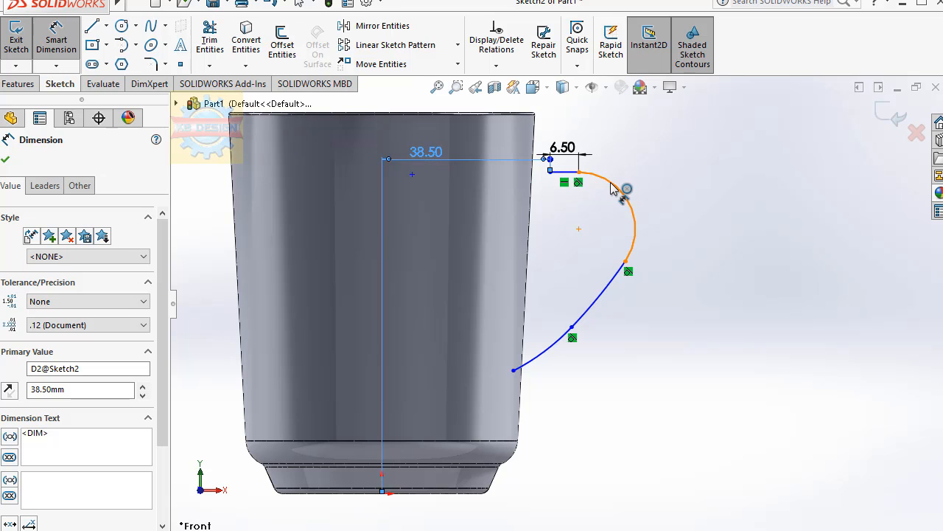
Dimension the radius of the handle path's upper arc as 10.5 mm.
left_click(623, 214)
left_click(633, 209)
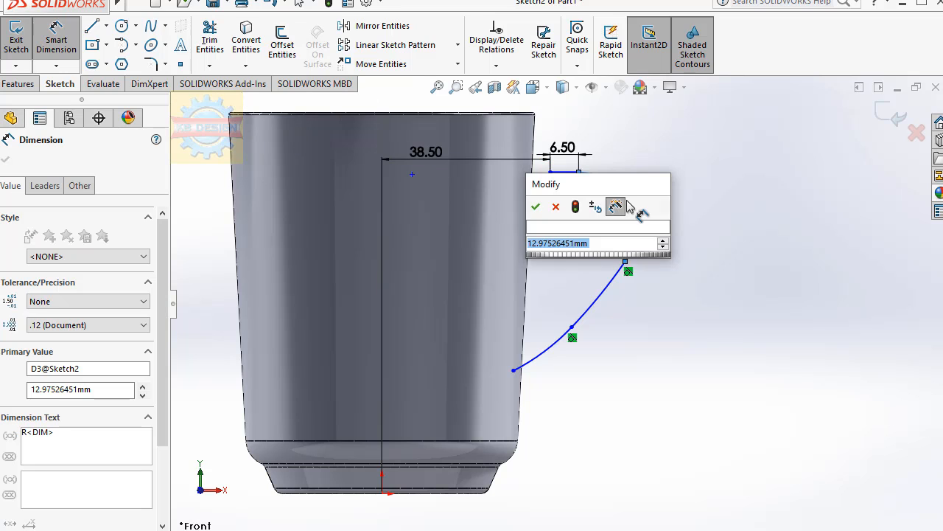
type("10.5")
key("Return")
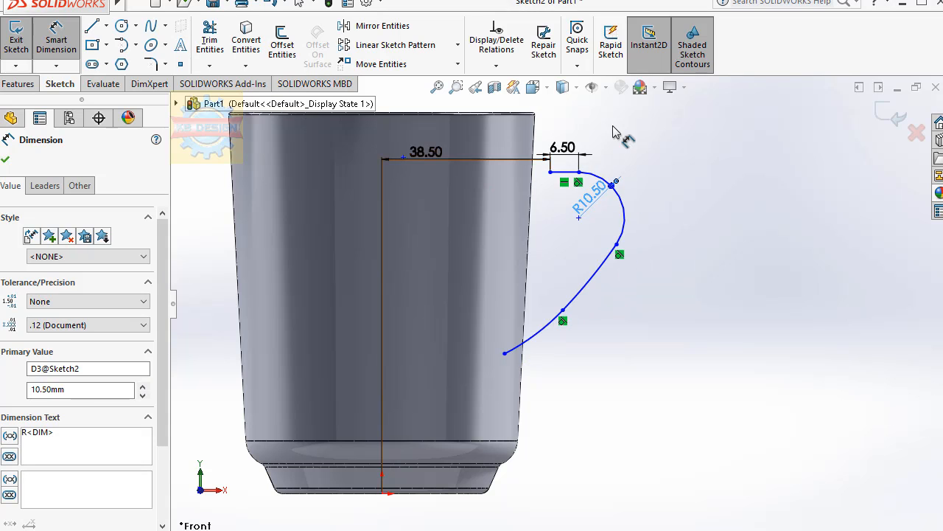
Dimension the vertical distance from the cup's rim to the handle line's cup-side endpoint as 11.5 mm.
left_click(551, 172)
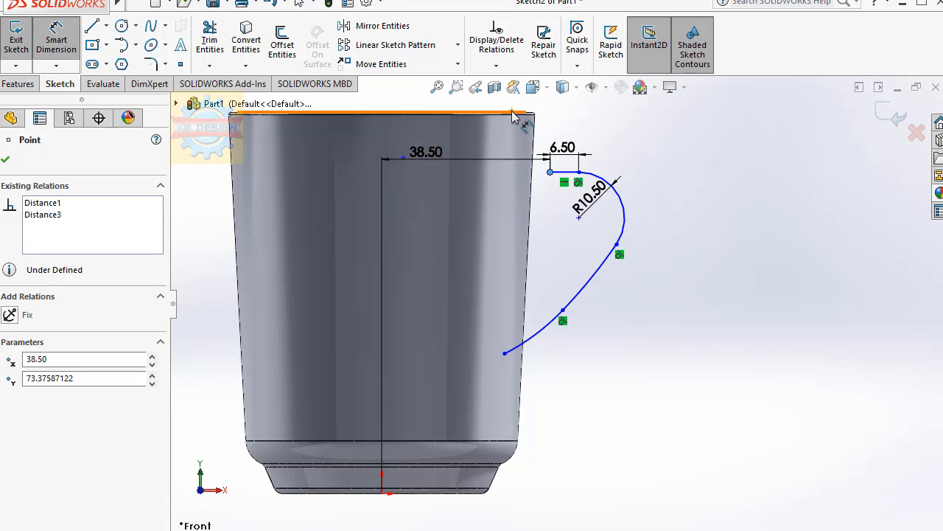
left_click(513, 115)
left_click(613, 136)
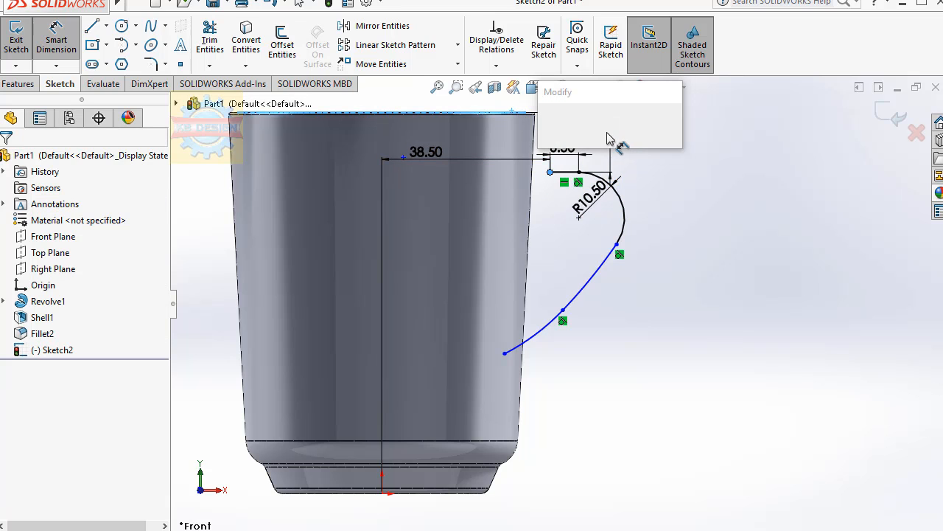
type("11.5")
key("Return")
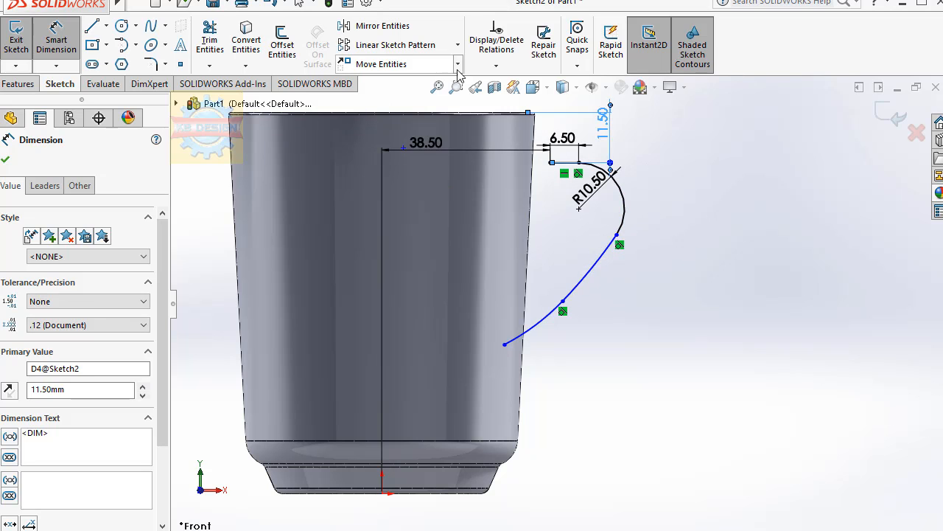
Try a Vertical relation between the handle path's upper and lower endpoints, and undo it.
left_click(496, 65)
left_click(508, 129)
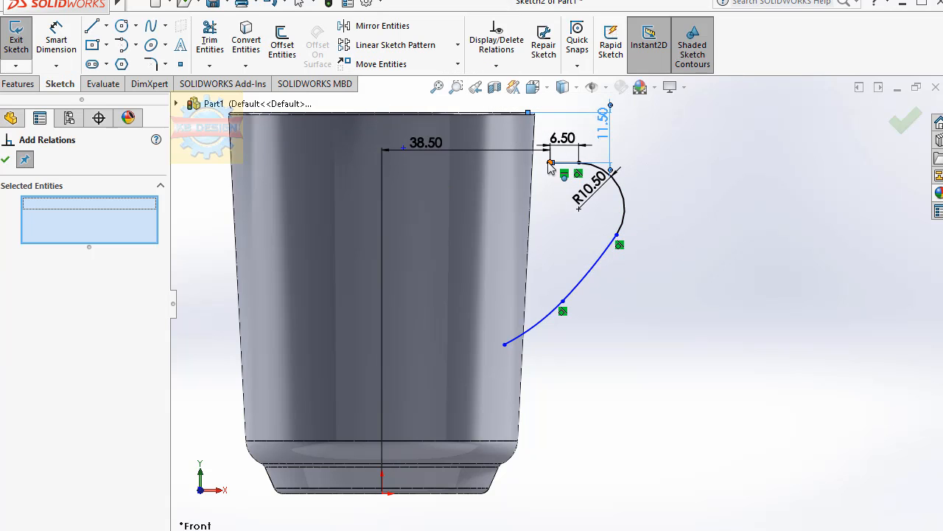
left_click(550, 162)
left_click(505, 344)
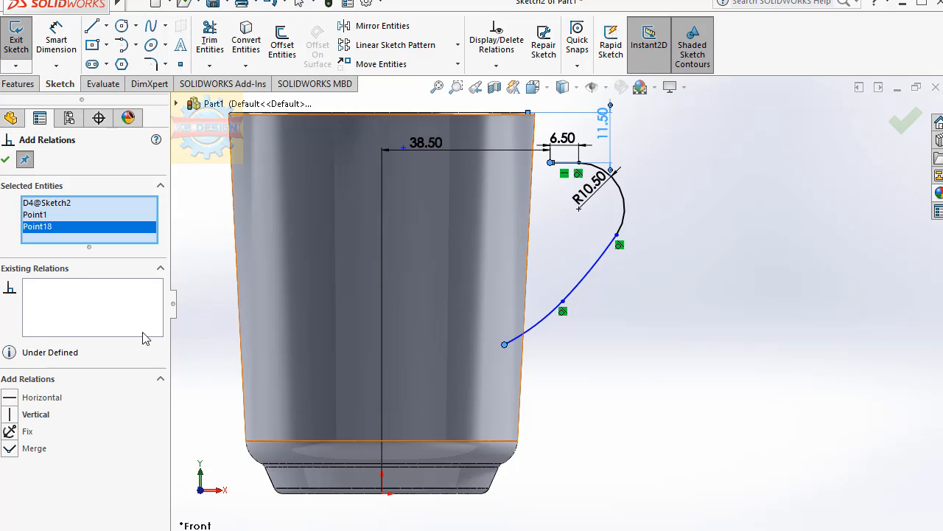
left_click(10, 414)
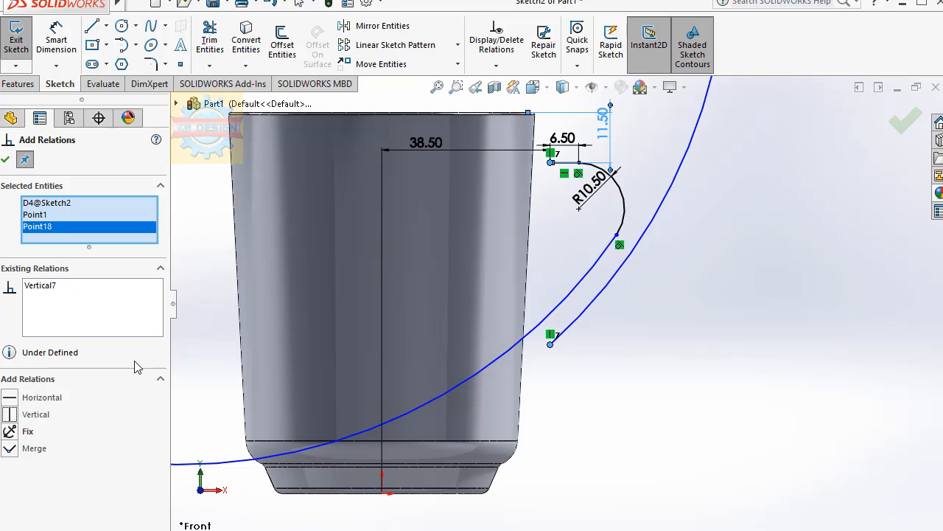
key("Escape")
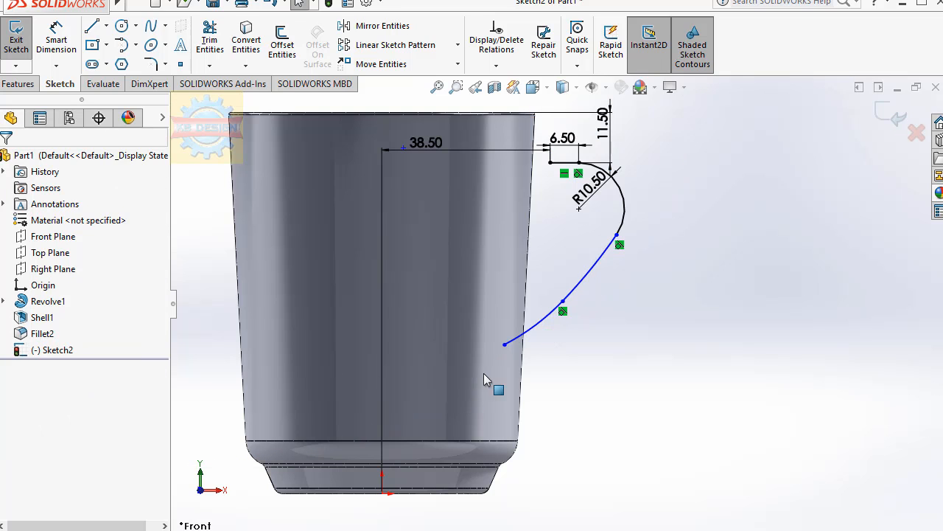
Move the handle path's lower endpoint out of the cup to directly beneath the upper line's cup-side endpoint.
mouse_move(506, 343)
left_mouse_down()
mouse_move(551, 351)
mouse_move(539, 352)
left_mouse_up()
left_click(271, 2)
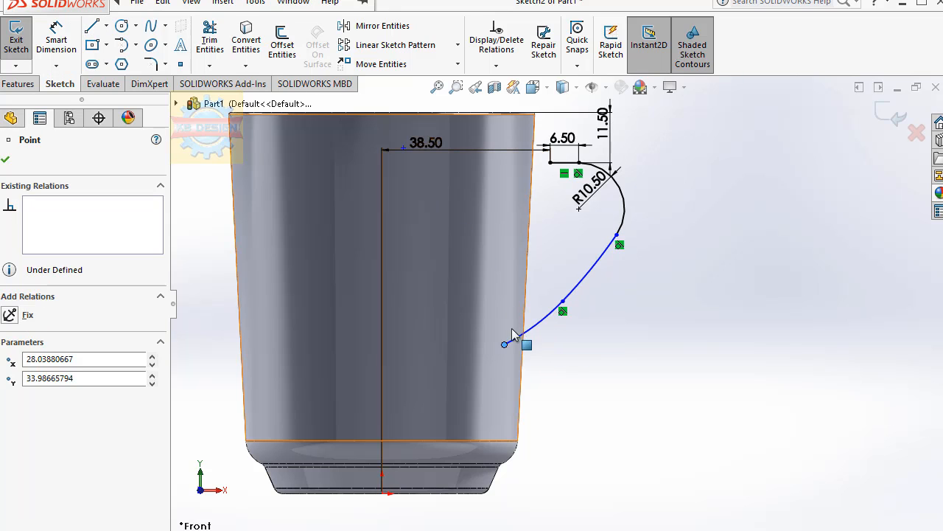
left_click_drag(506, 344, 553, 360)
left_click(163, 3)
Dimension the vertical distance between the handle path's two ends, and undo the attempt to set it to 47.5 mm.
left_click(64, 31)
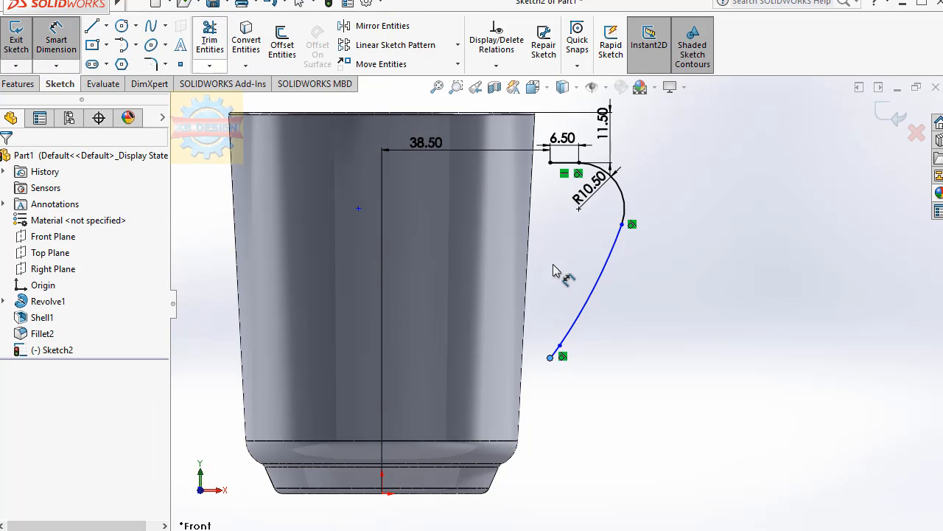
left_click(550, 163)
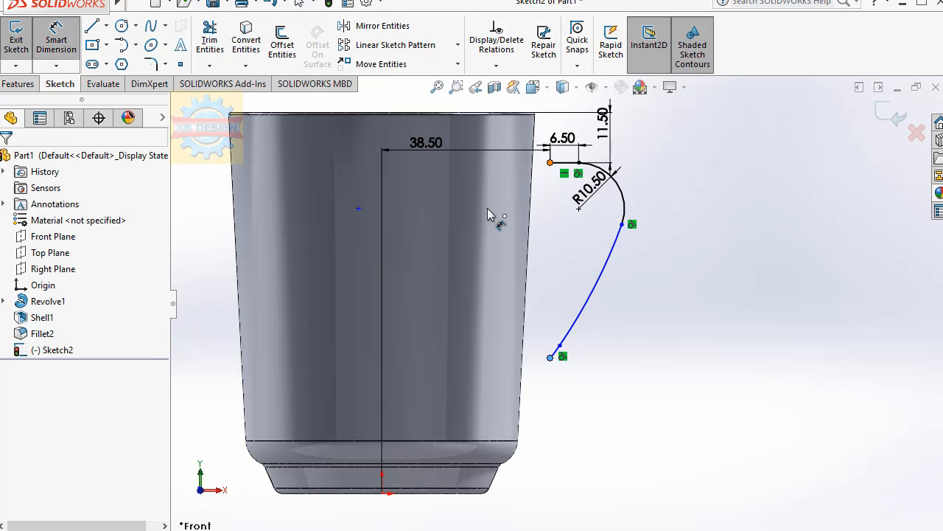
left_click(550, 358)
left_click(482, 211)
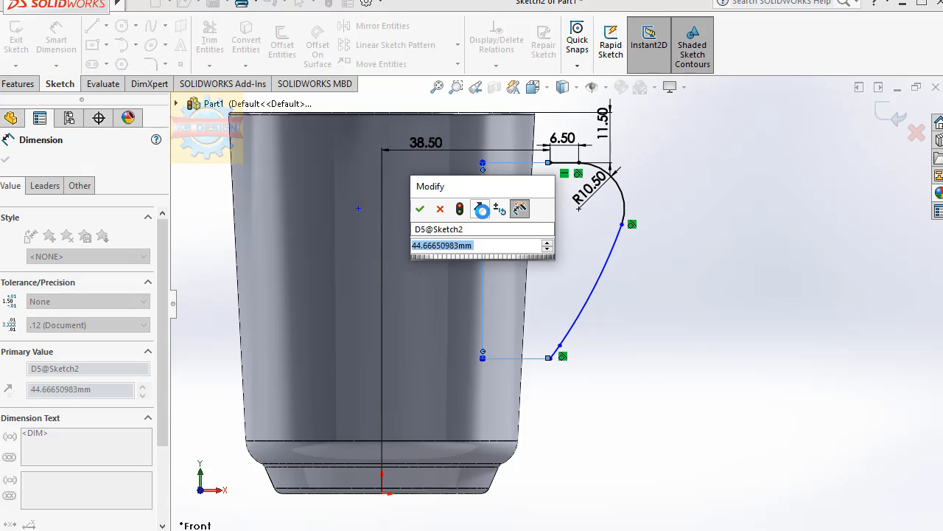
type("45")
key("Return")
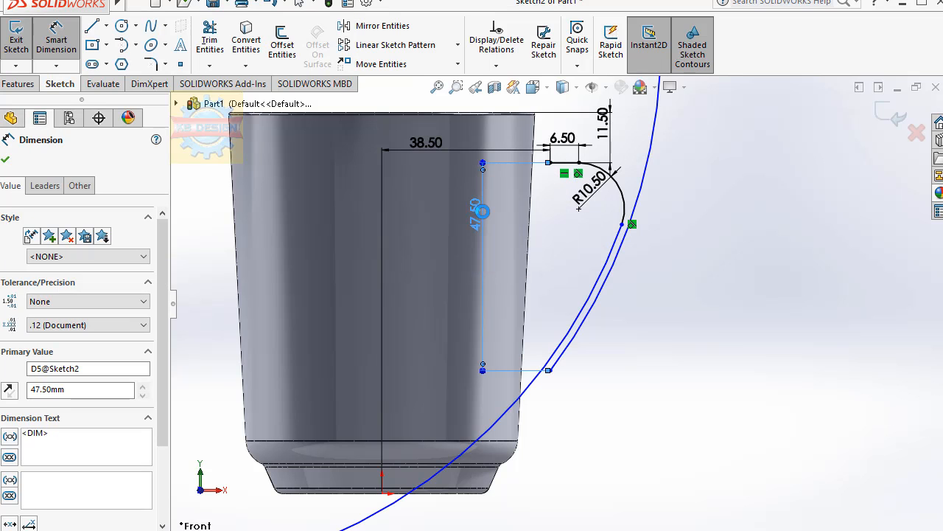
key("ctrl+z")
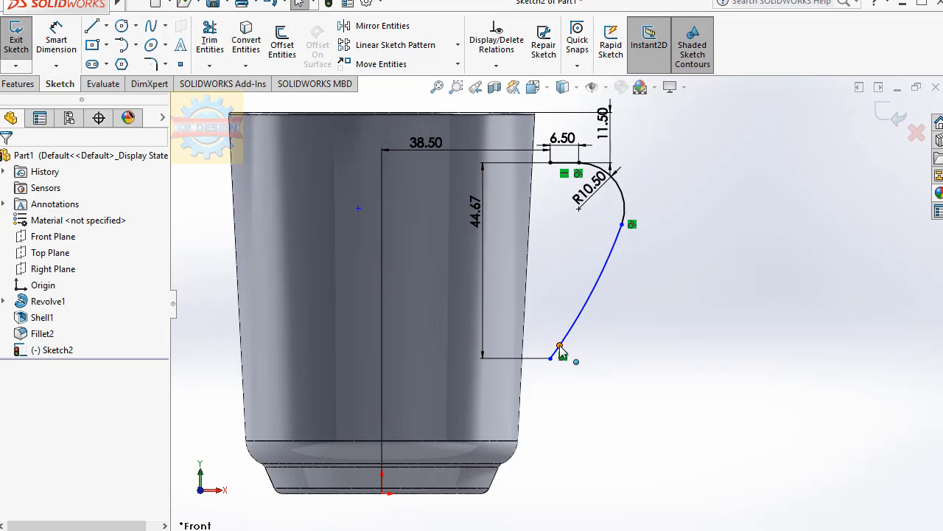
Move the joint between the two lower arcs up the path, and add a Vertical relation to that joint and both path endpoints.
left_click_drag(561, 345, 597, 283)
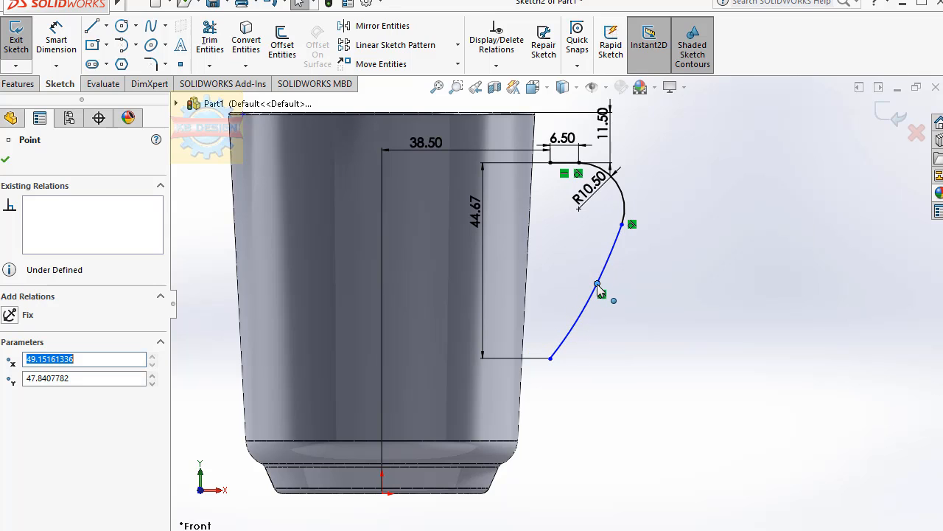
left_click(496, 65)
left_click(494, 101)
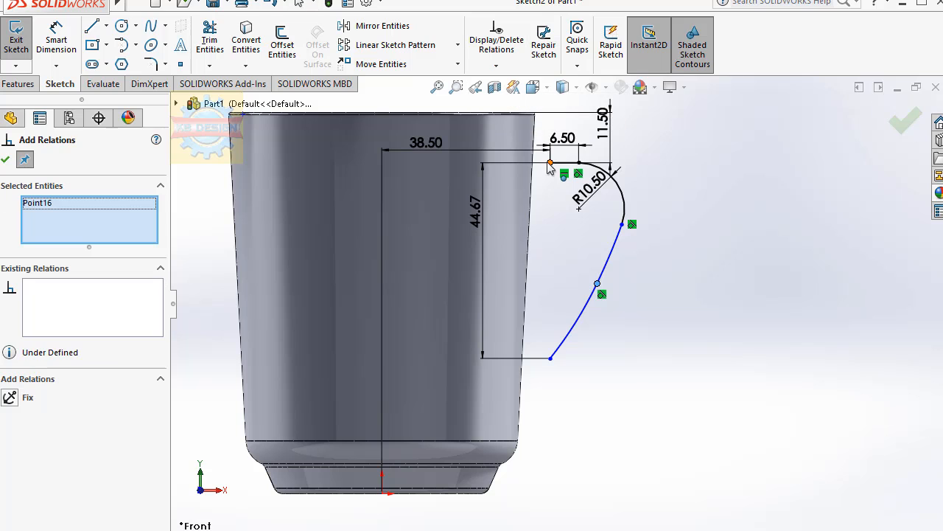
left_click(550, 163)
left_click(550, 358)
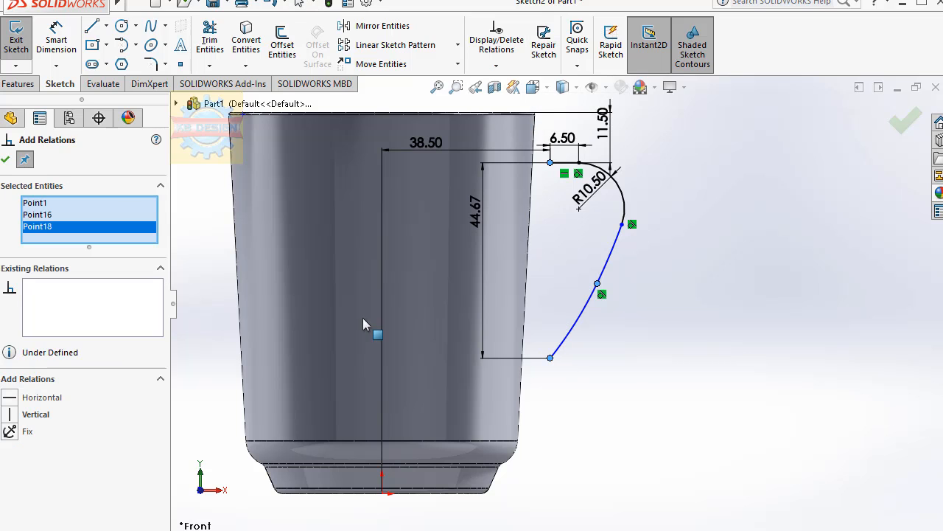
left_click(29, 415)
key("Escape")
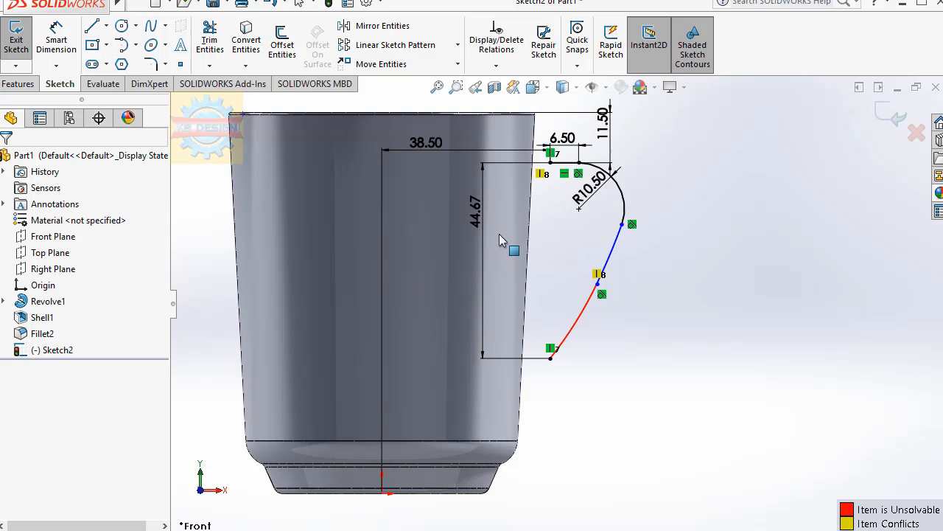
Set the vertical distance between the handle path's two ends to 45 mm.
left_click(475, 217)
double_click(474, 219)
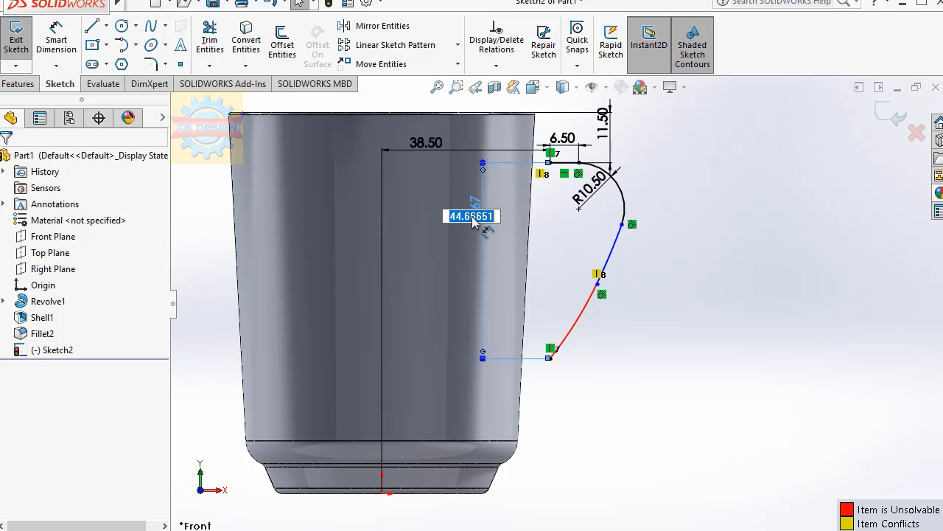
type("45")
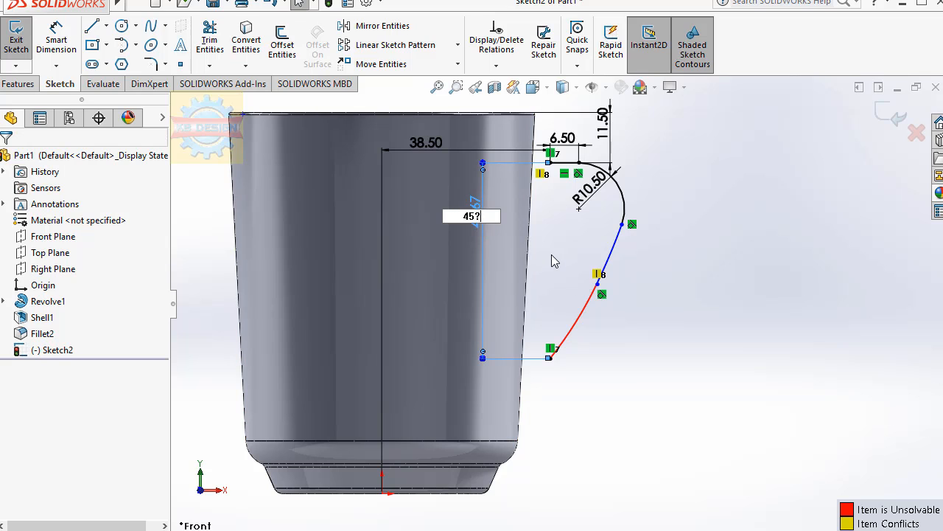
key("Return")
left_click(592, 272)
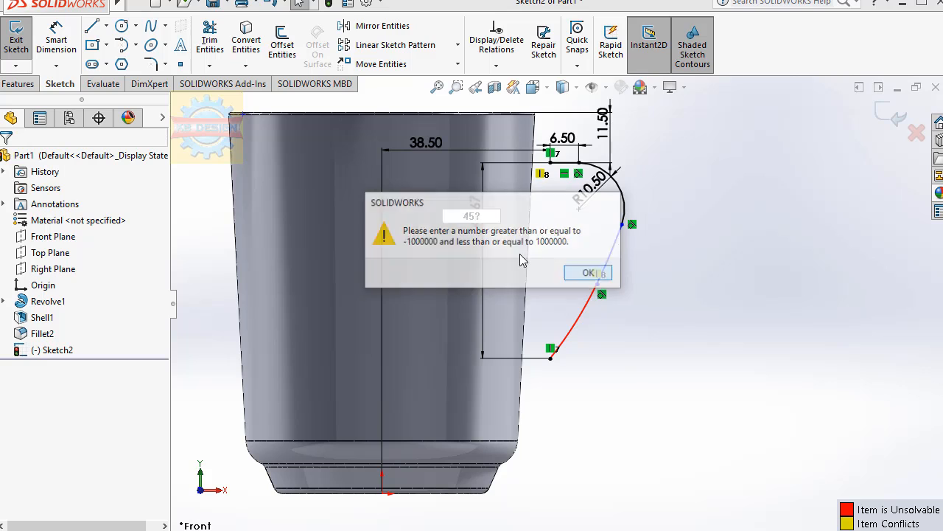
double_click(480, 221)
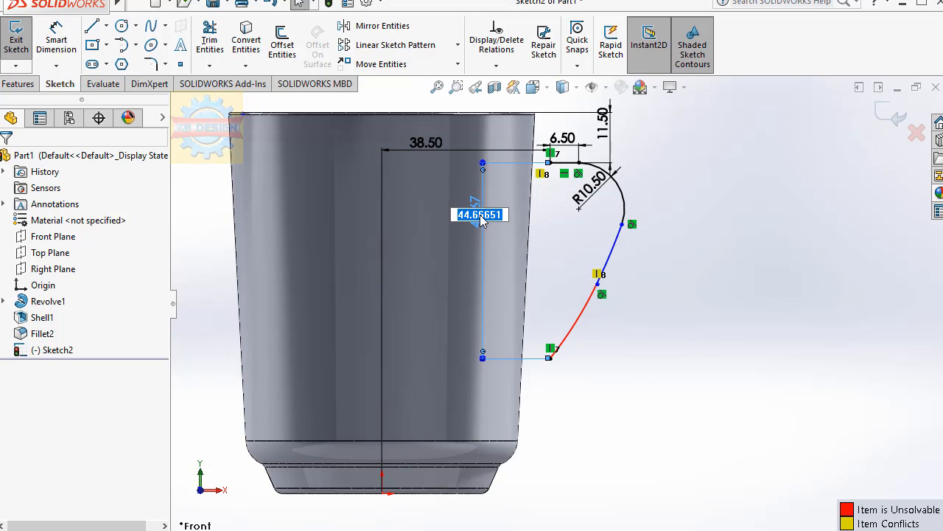
type("45")
key("Return")
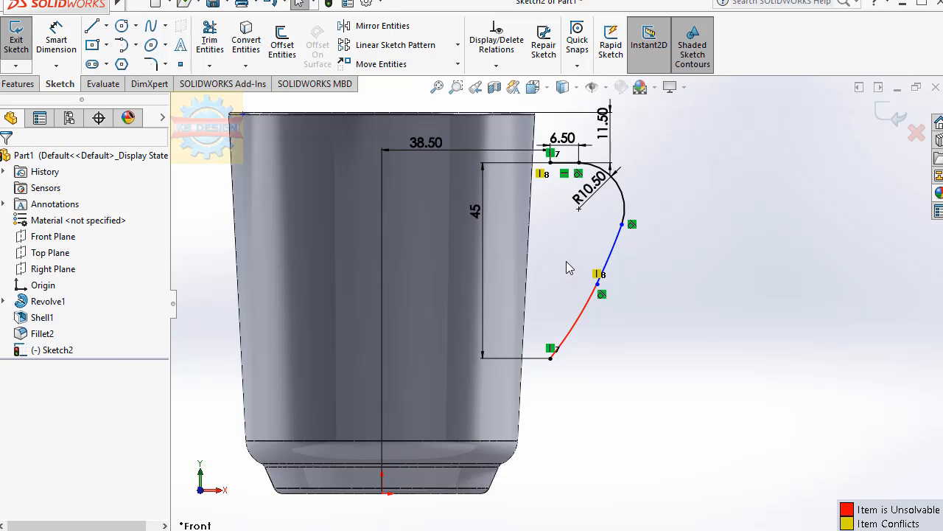
Set the vertical distance between the handle path's two ends to 47 mm.
double_click(476, 210)
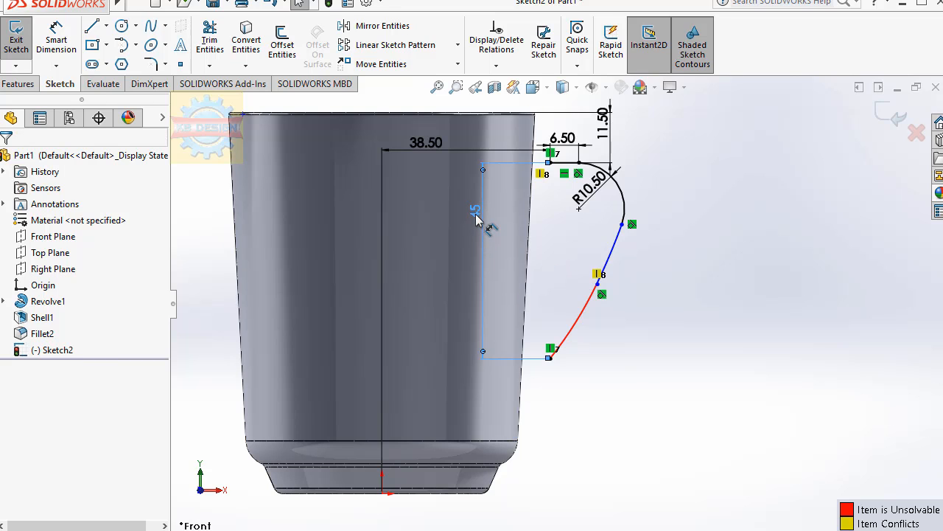
type("47")
key("Return")
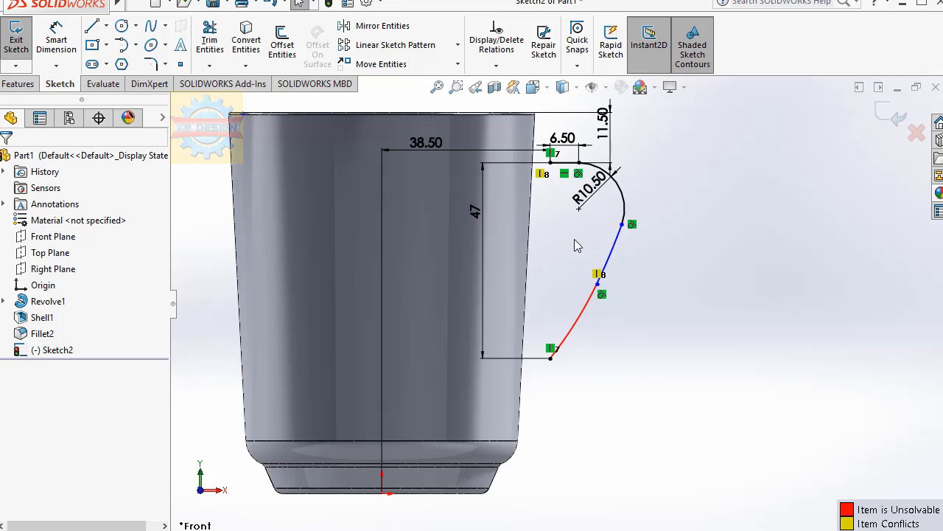
Try deleting the conflicting Vertical relation at the joint between the two lower arcs, and undo the deletion.
left_click(598, 276)
key("Delete")
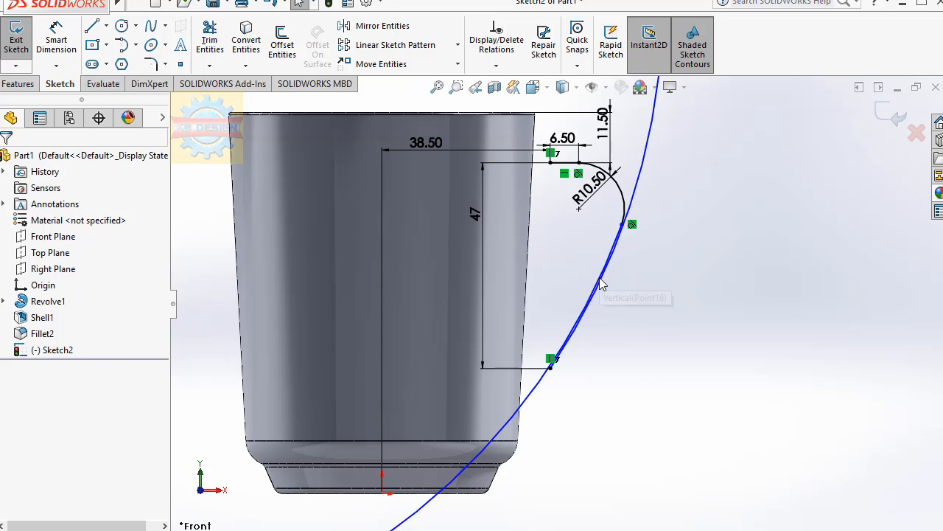
key("ctrl+z")
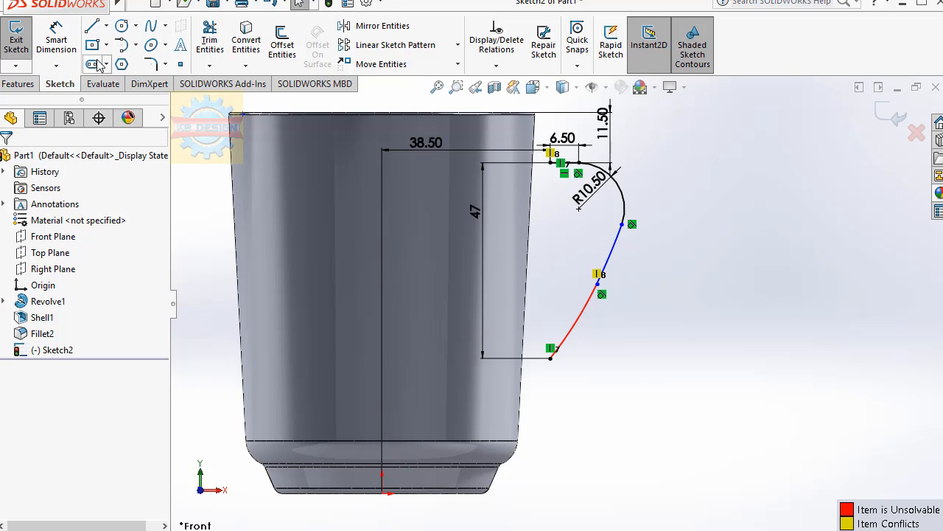
Exit the handle path sketch and dismiss the rebuild warning.
left_click(5, 41)
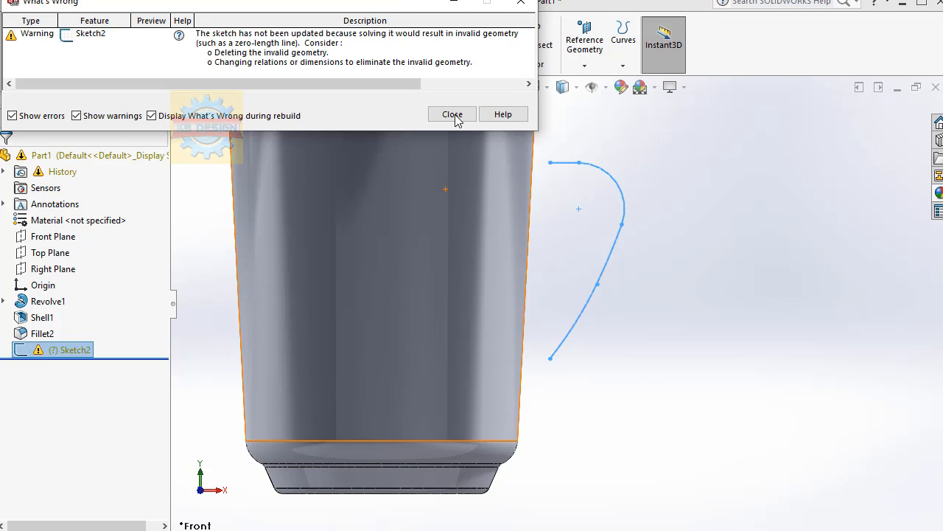
left_click(453, 115)
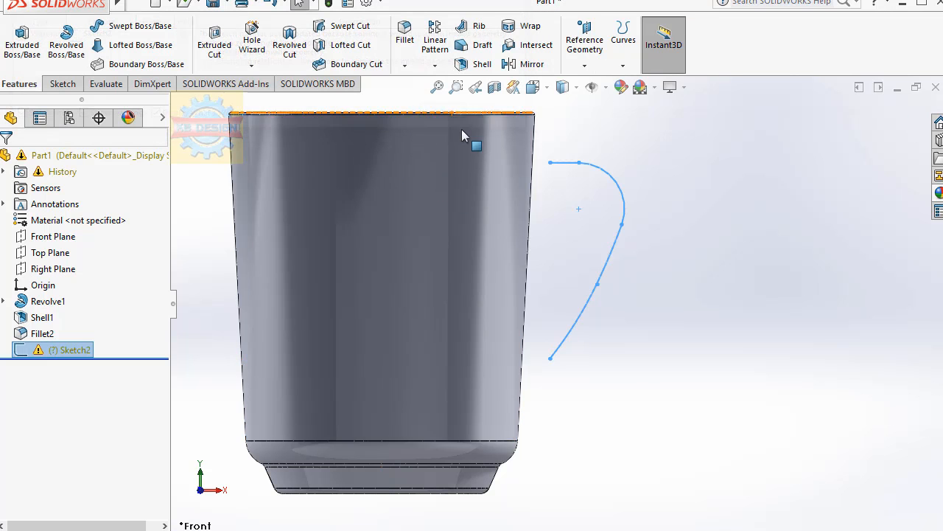
right_click(64, 351)
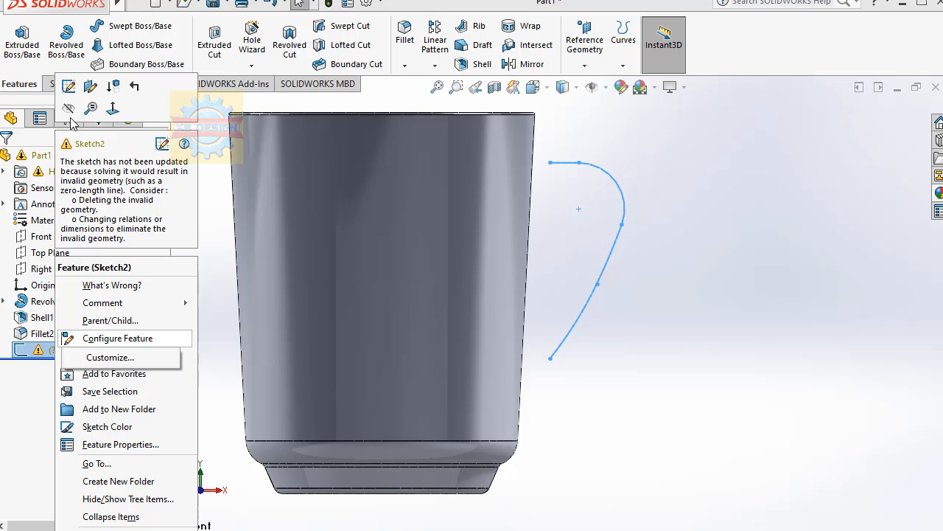
left_click(580, 175)
Create a reference plane through the handle path's upper cup-side endpoint, perpendicular to the horizontal line.
left_click(585, 66)
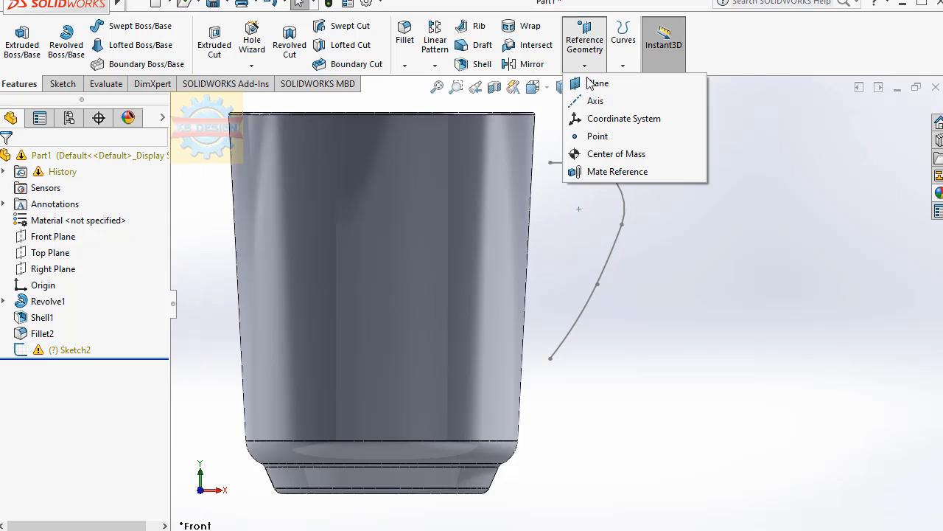
left_click(589, 84)
left_click(552, 161)
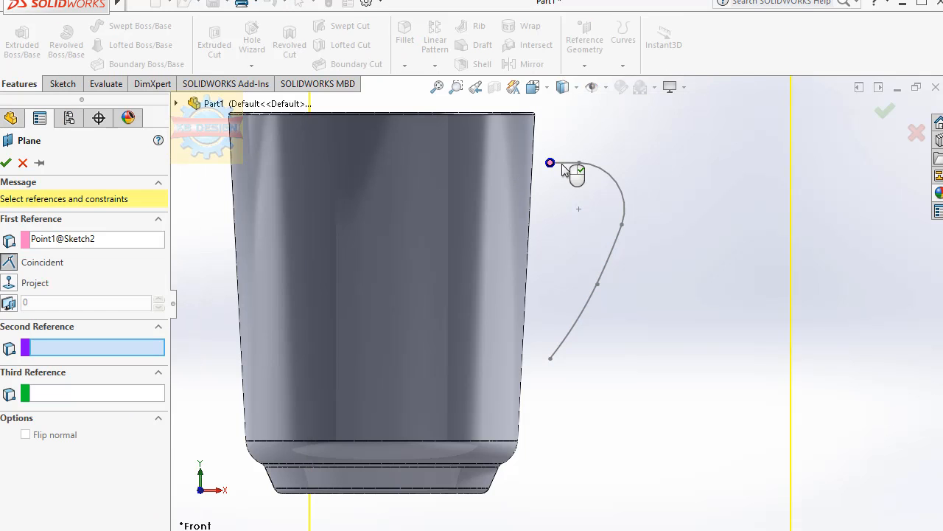
left_click(563, 163)
left_click(11, 162)
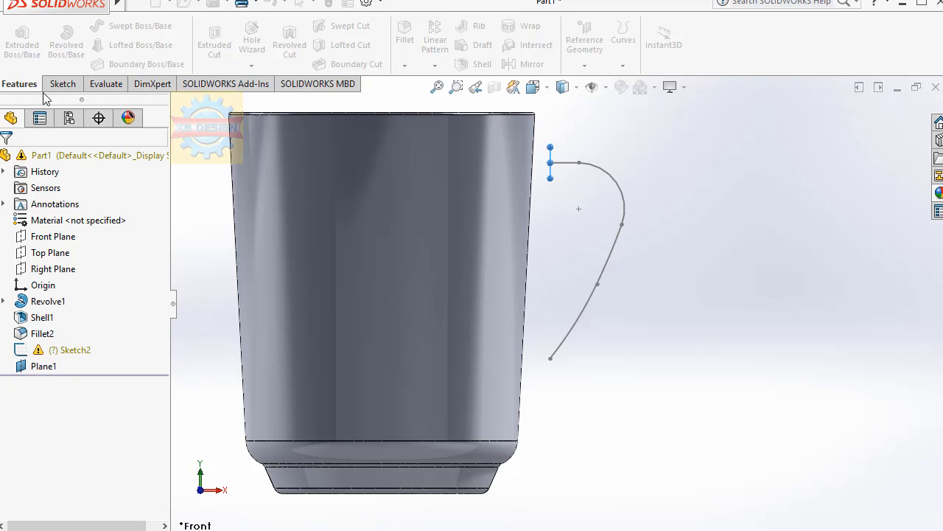
Sketch a center rectangle about 5 mm high on the new plane, centred on the handle path's upper endpoint.
left_click(62, 83)
left_click(17, 39)
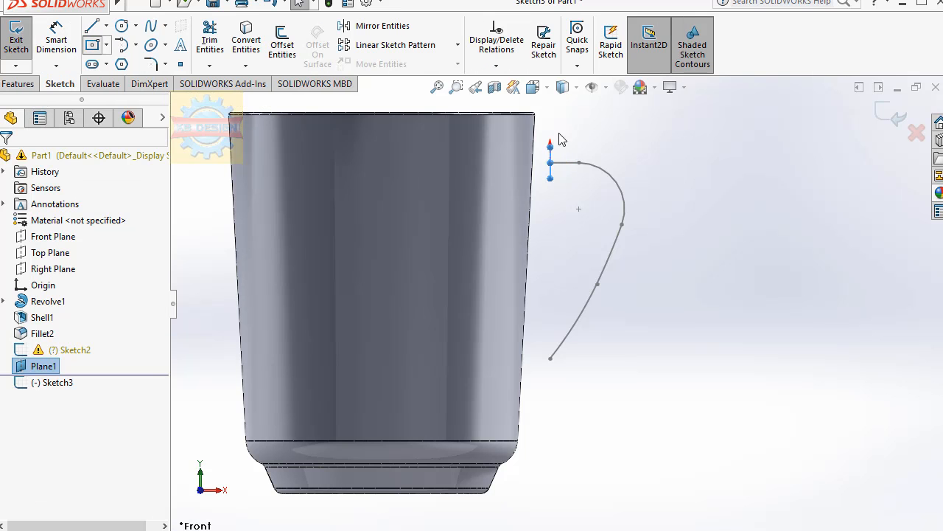
middle_click_drag(631, 196, 541, 201)
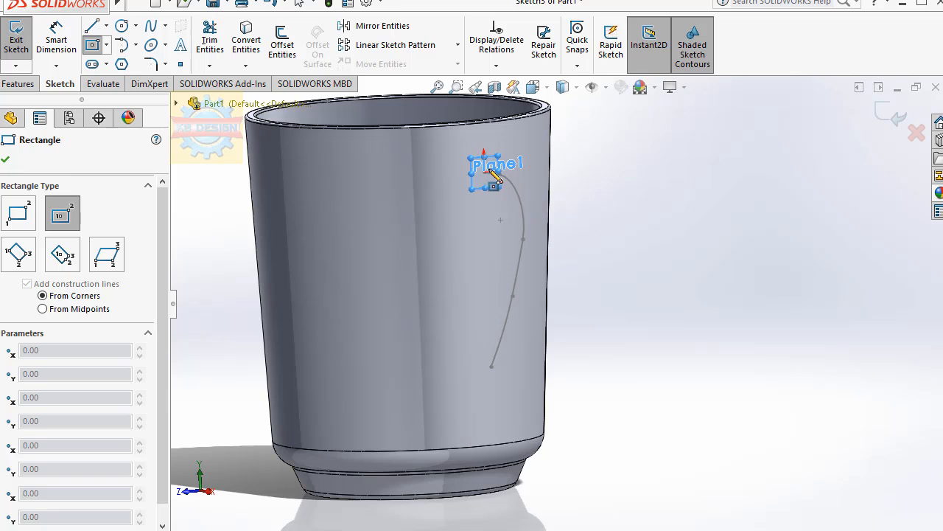
scroll(488, 182, "down", 5)
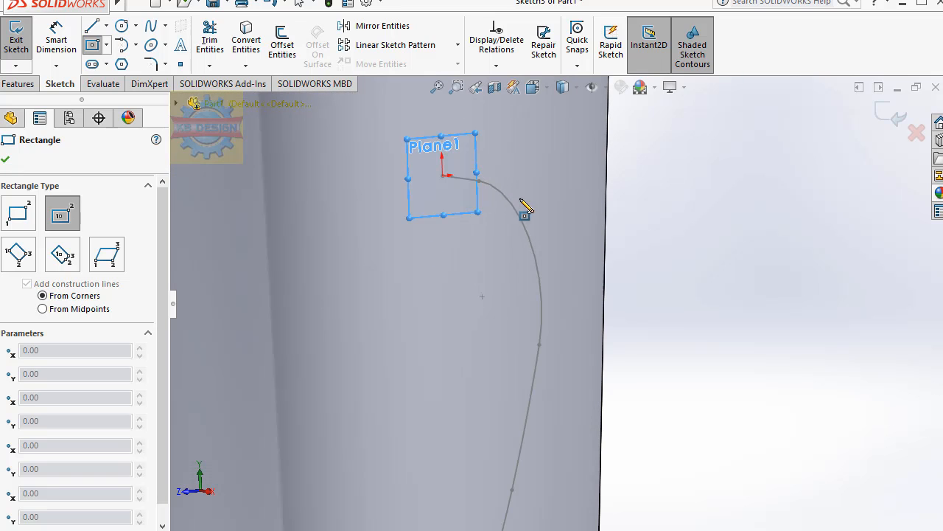
left_click(443, 175)
left_click(501, 142)
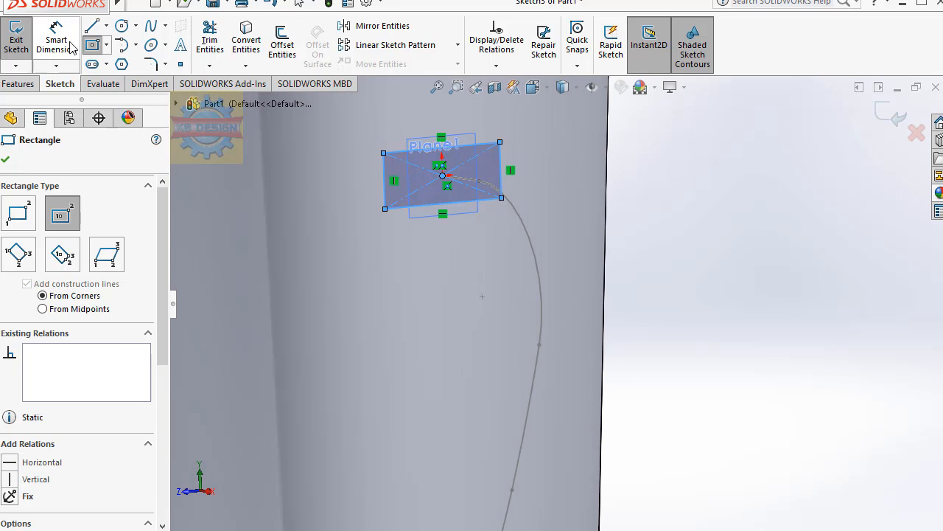
key("Escape")
Dimension the handle profile rectangle to 12 mm wide and 7.5 mm high.
left_click(457, 204)
left_click(457, 255)
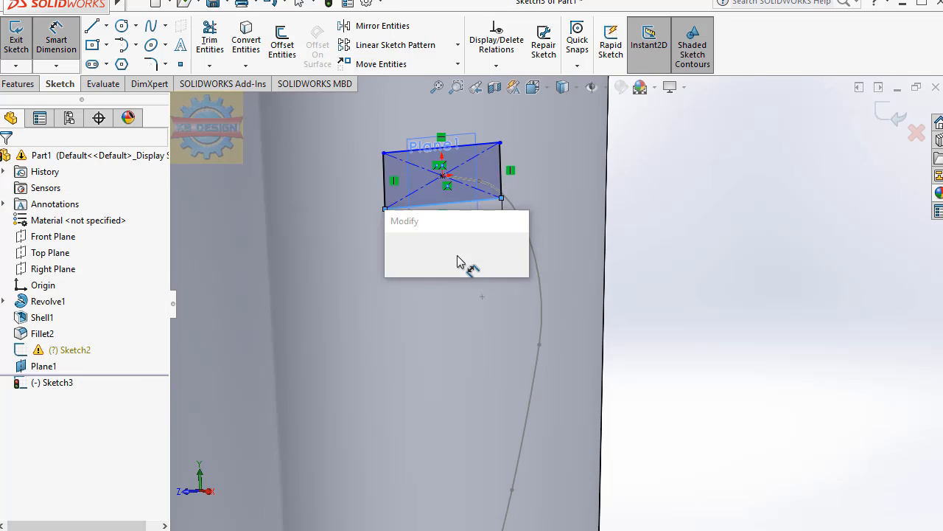
type("12")
key("Return")
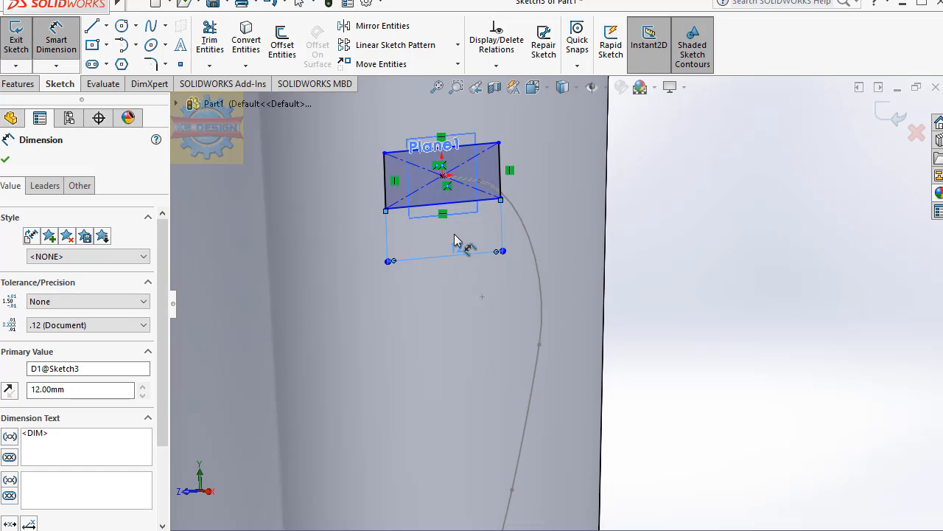
left_click(384, 181)
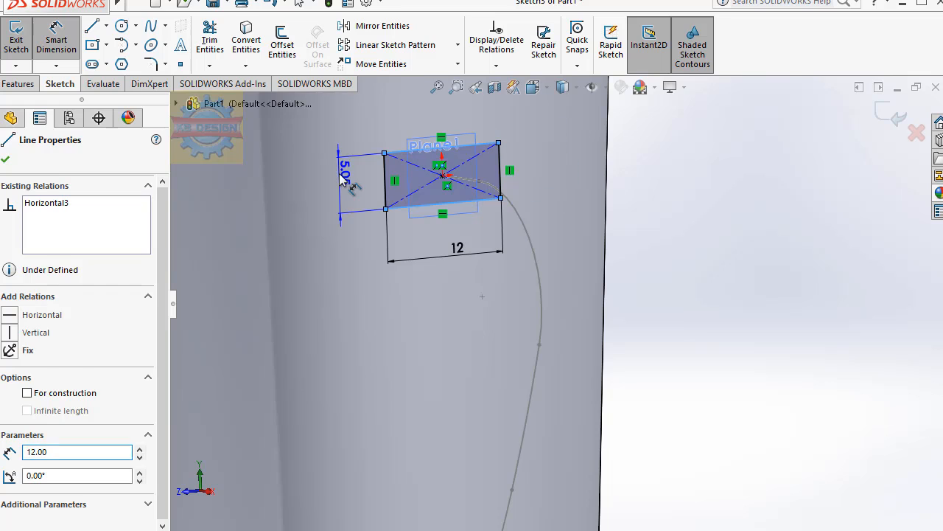
left_click(341, 180)
type("7.5")
key("Return")
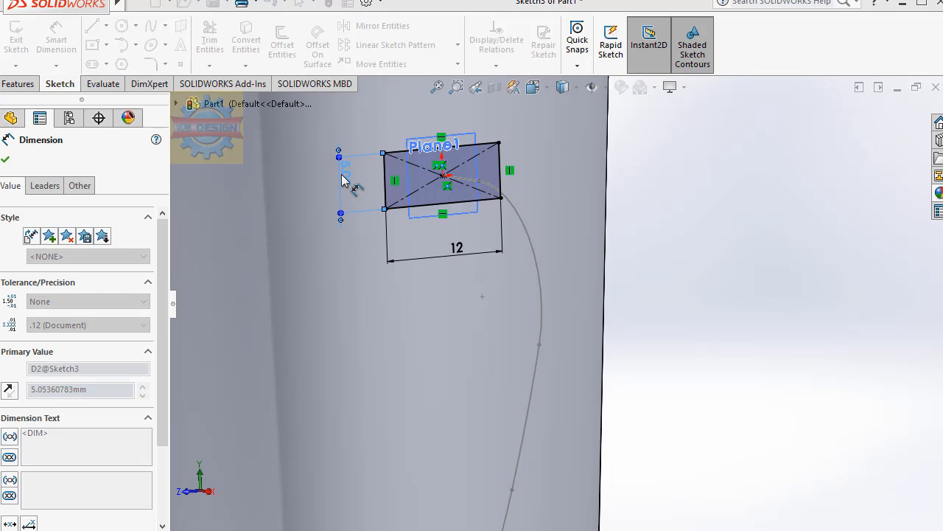
Round all four corners of the handle profile rectangle with 2.5 mm sketch fillets.
left_click(151, 64)
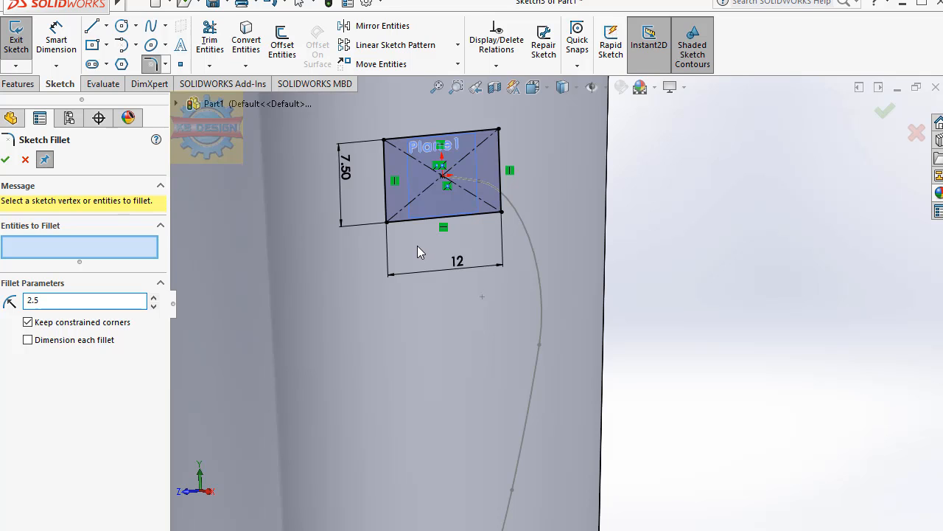
left_click(442, 215)
left_click(385, 159)
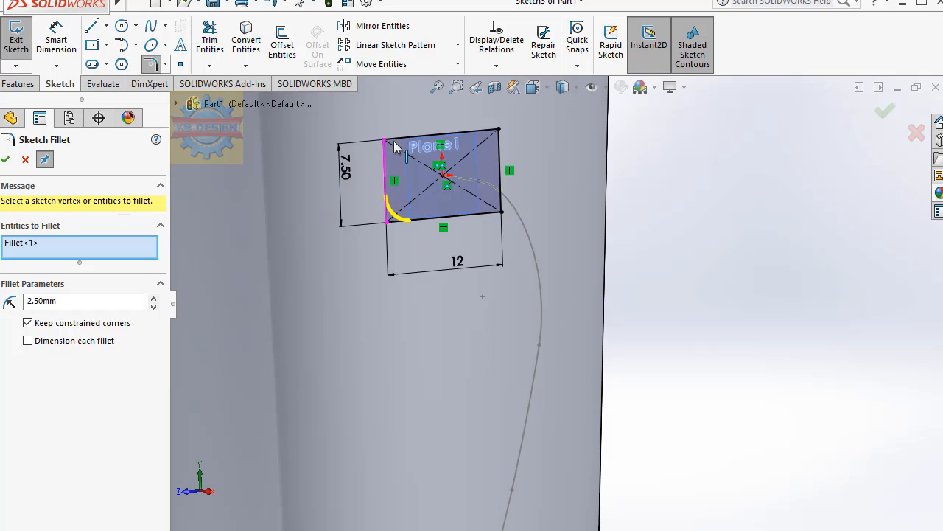
left_click(398, 137)
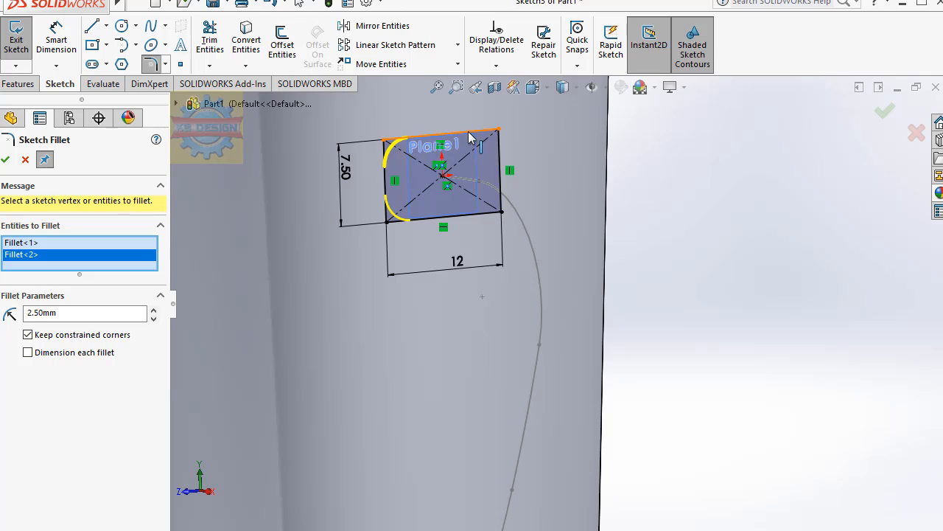
left_click(498, 159)
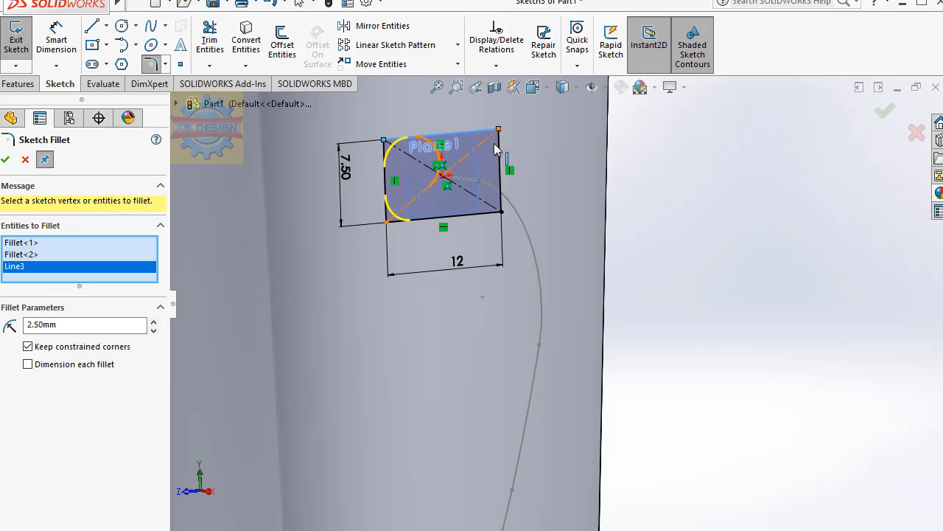
left_click(479, 215)
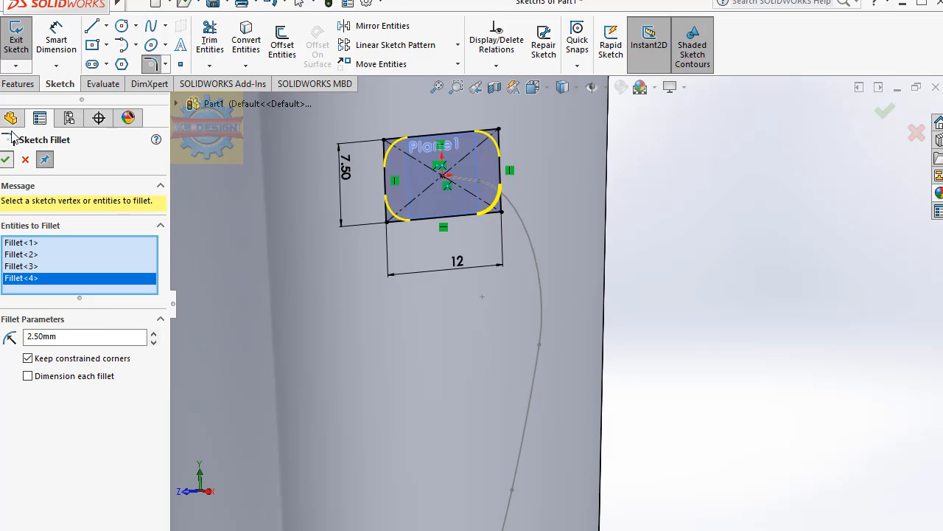
left_click(5, 159)
left_click(19, 84)
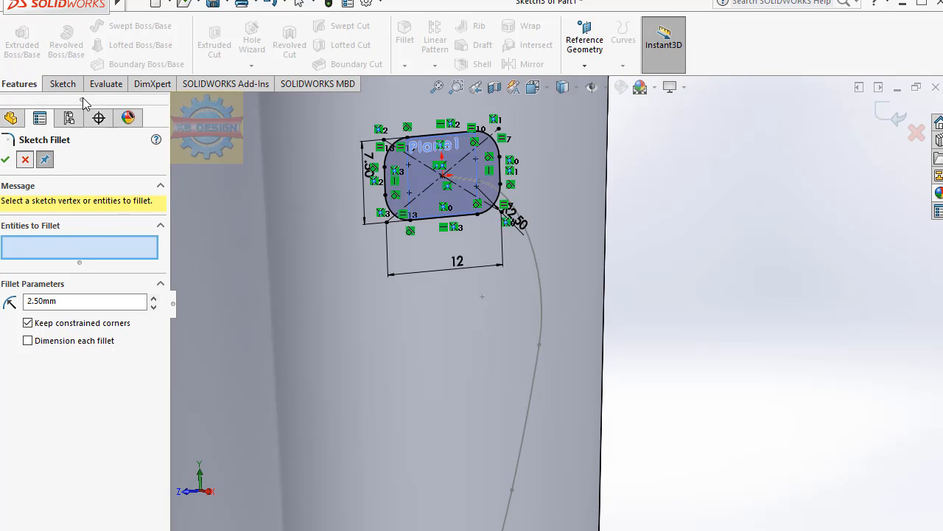
left_click(25, 160)
Try to sweep the rounded rectangle profile along the original 2D handle path sketch.
left_click(129, 26)
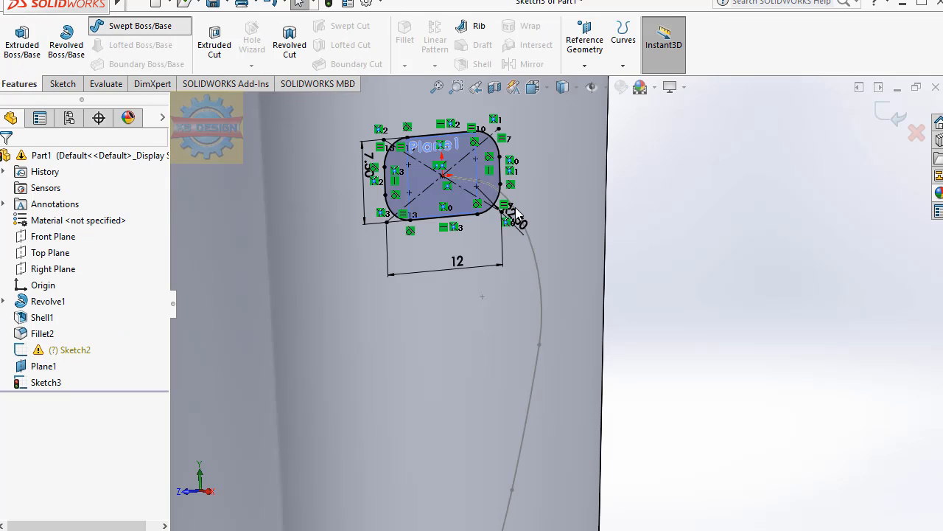
left_click(531, 241)
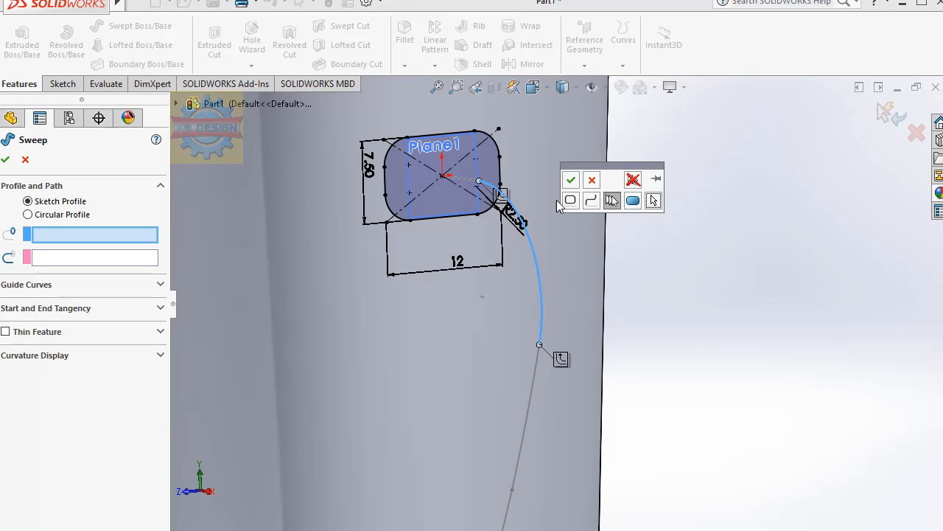
left_click(570, 180)
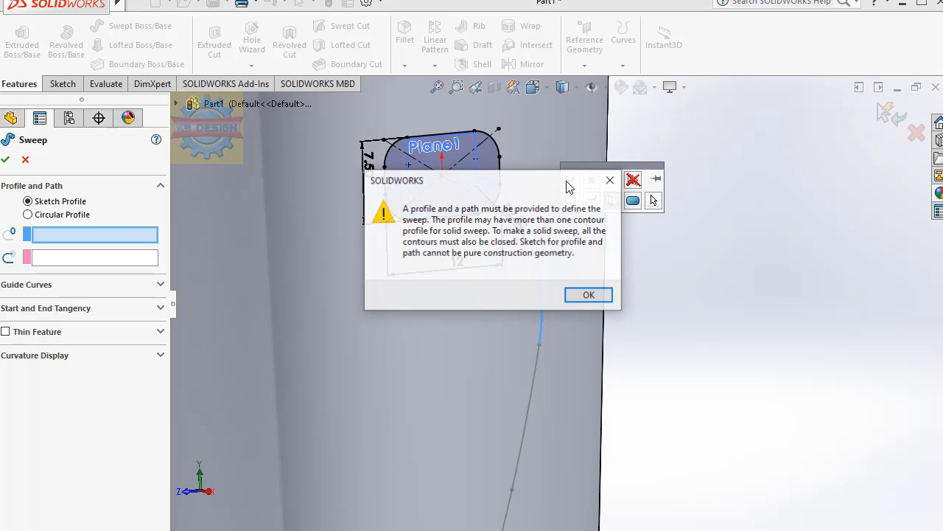
left_click(590, 294)
left_click(457, 137)
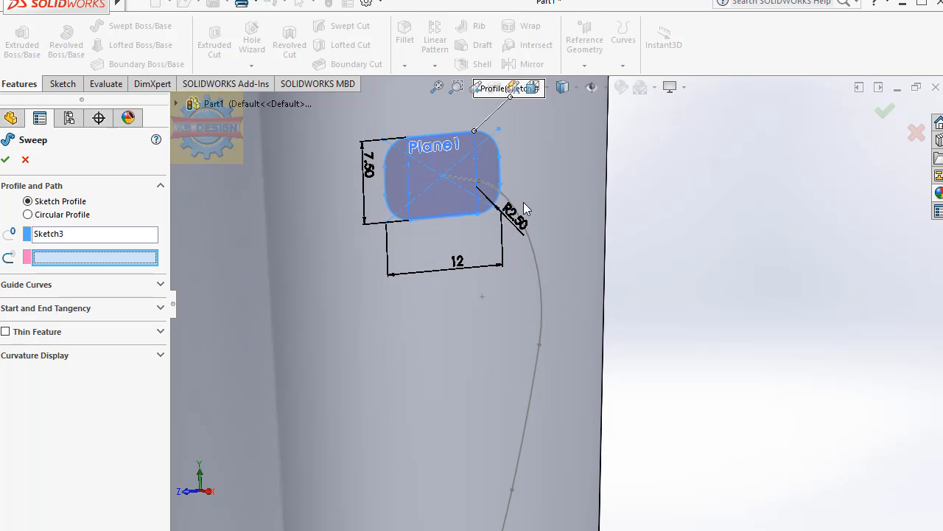
left_click(530, 237)
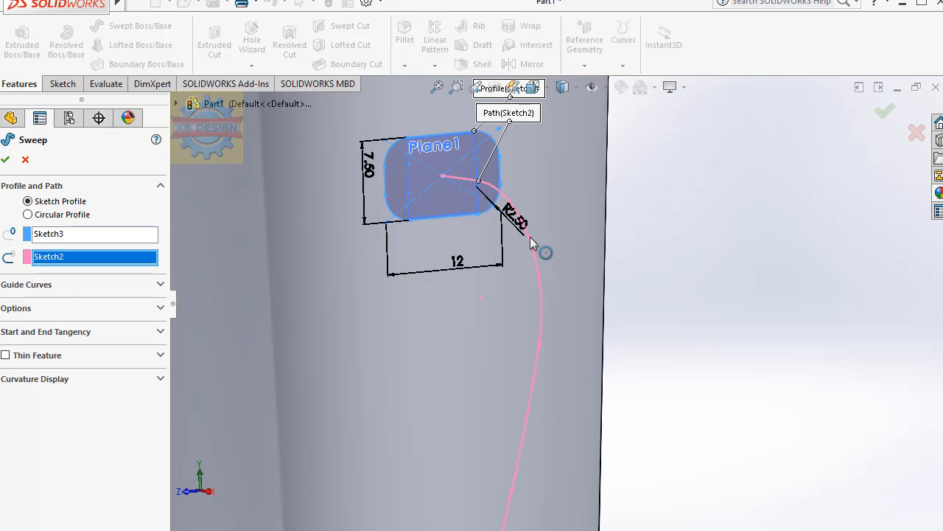
scroll(531, 240, "up", 8)
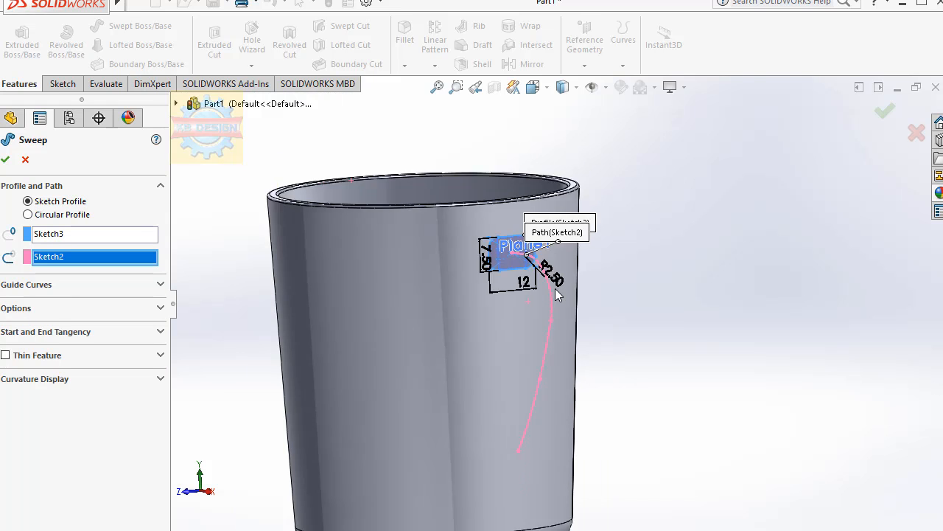
scroll(596, 313, "down", 2)
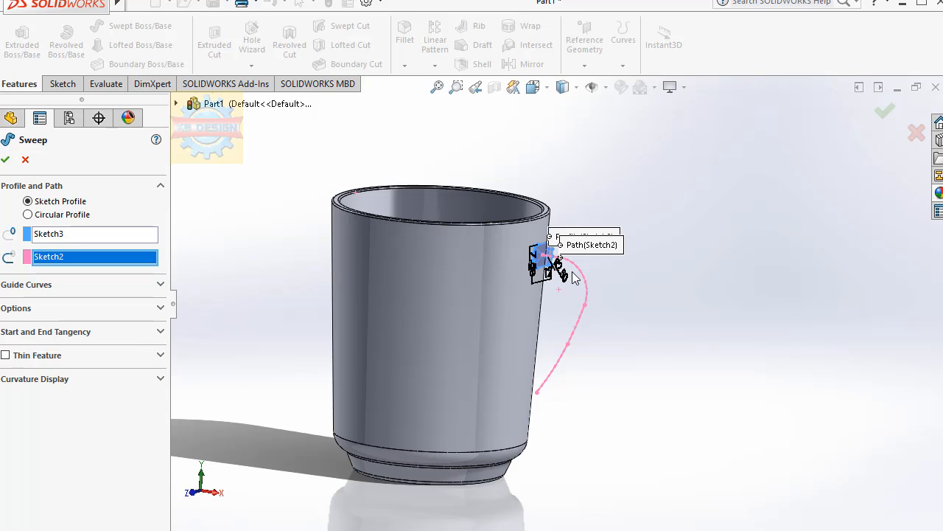
scroll(575, 278, "down", 2)
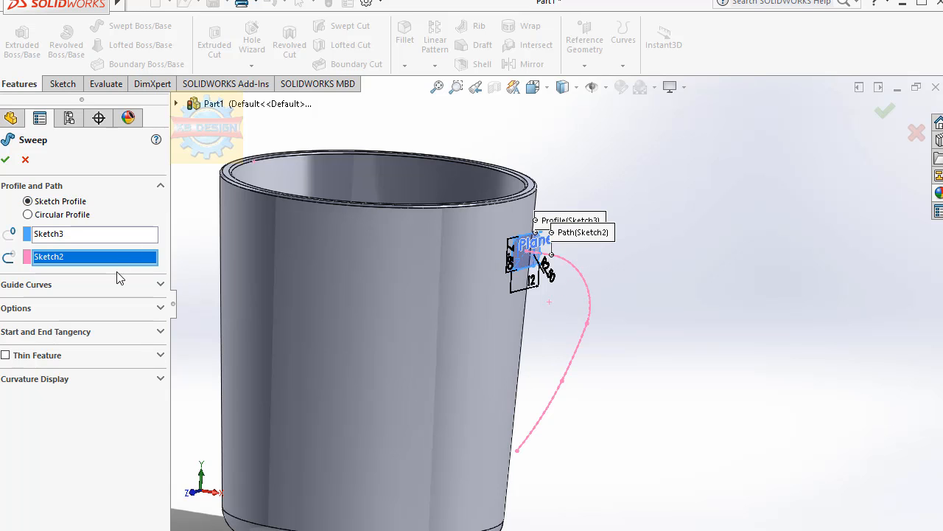
scroll(549, 306, "down", 2)
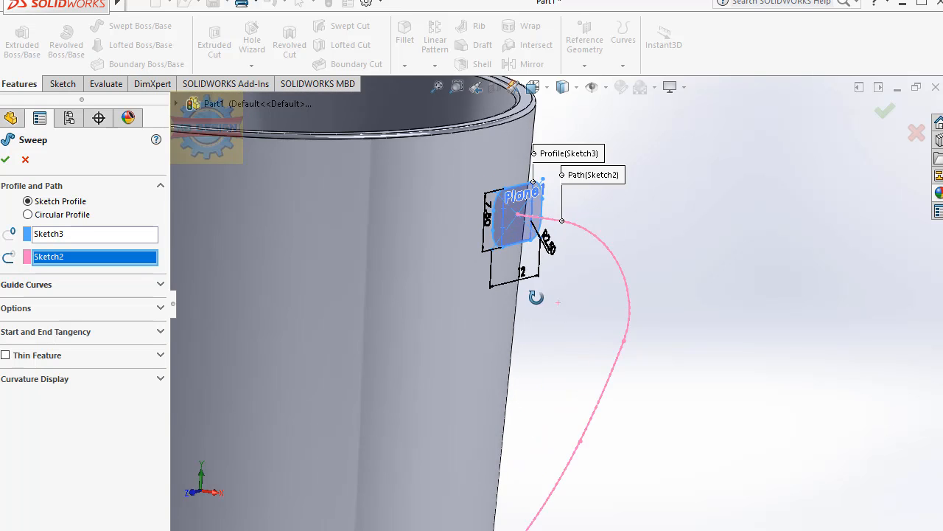
middle_click_drag(536, 297, 524, 295)
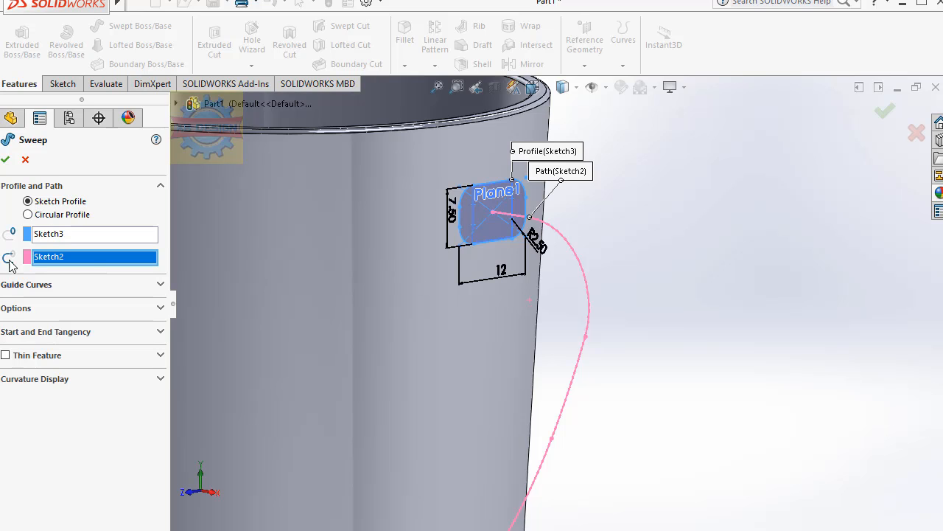
left_click(5, 161)
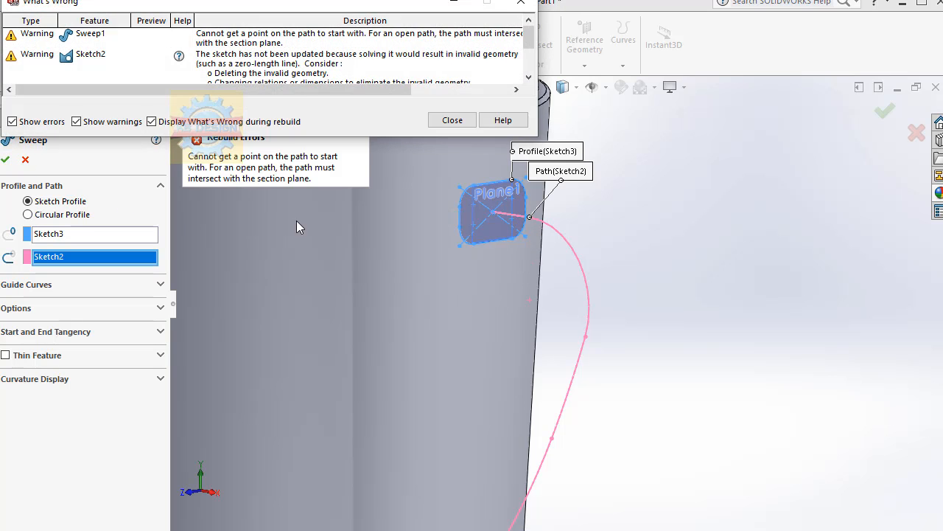
left_click(436, 126)
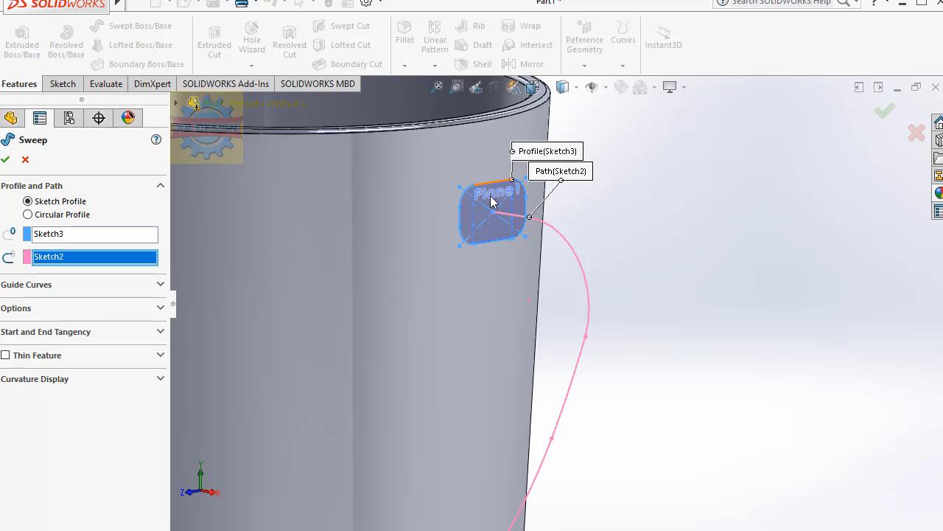
scroll(494, 202, "up", 3)
middle_click_drag(540, 266, 578, 277)
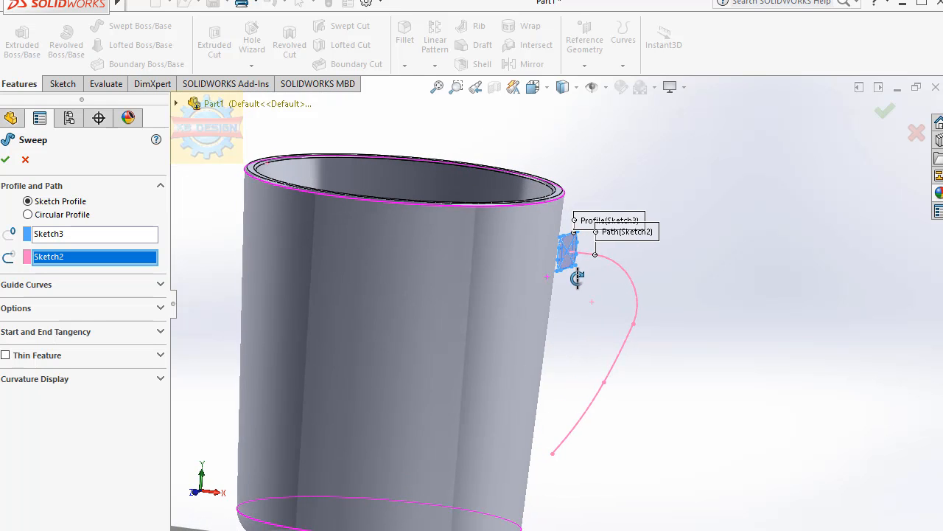
left_click(25, 159)
Create a 3D sketch and convert the handle path's curves into it.
left_click(59, 84)
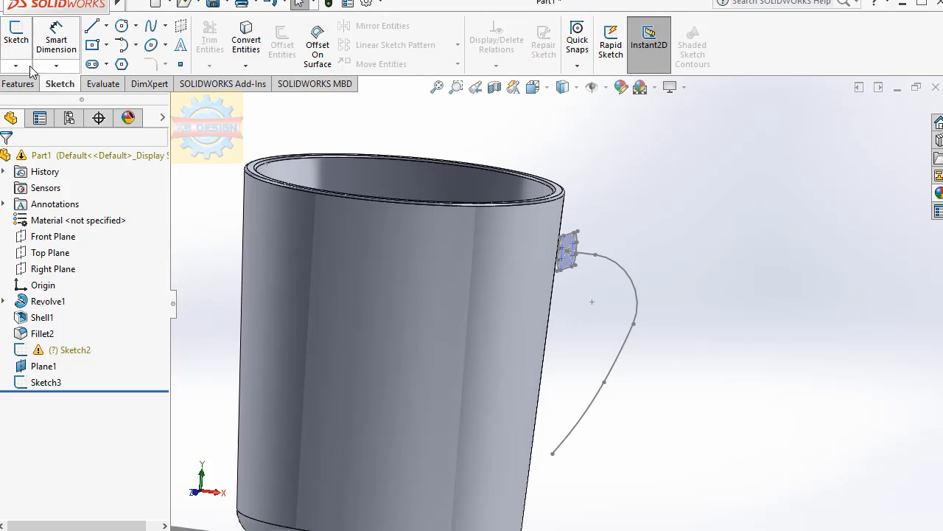
left_click(15, 65)
left_click(37, 96)
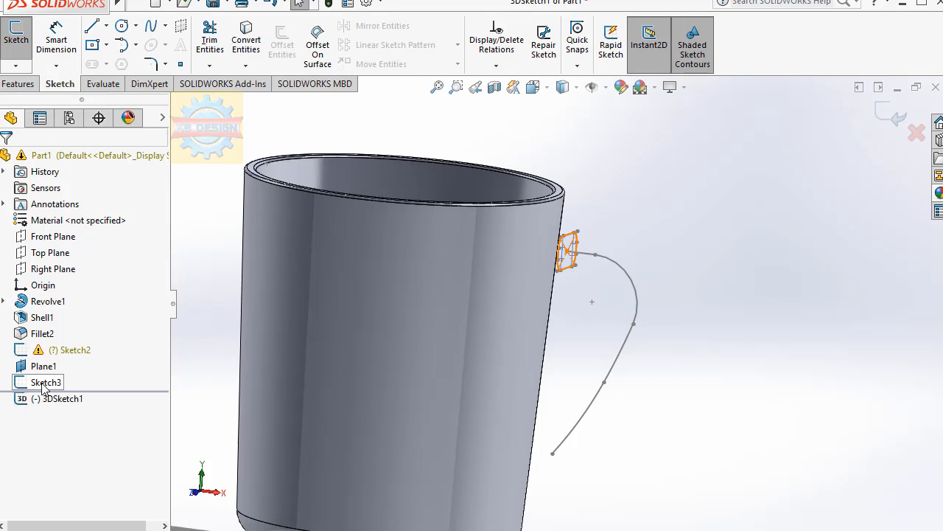
left_click(40, 382)
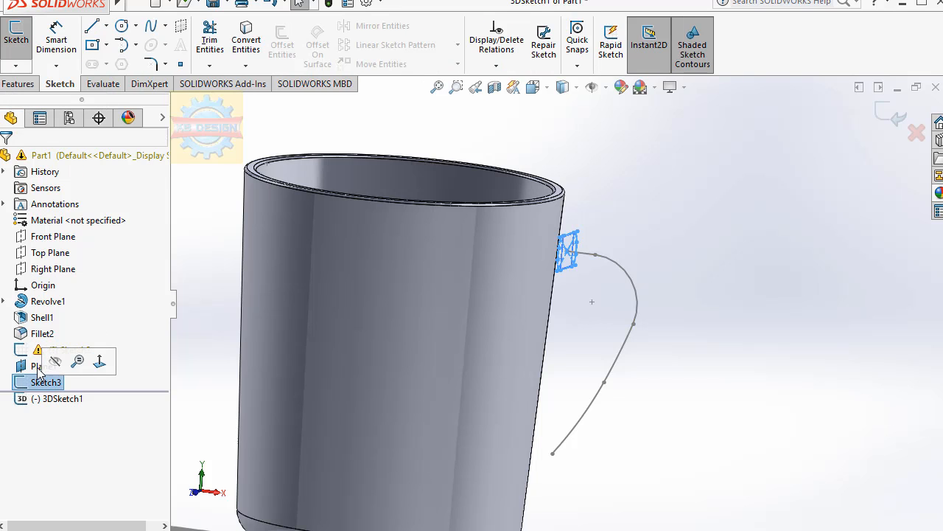
left_click(586, 252)
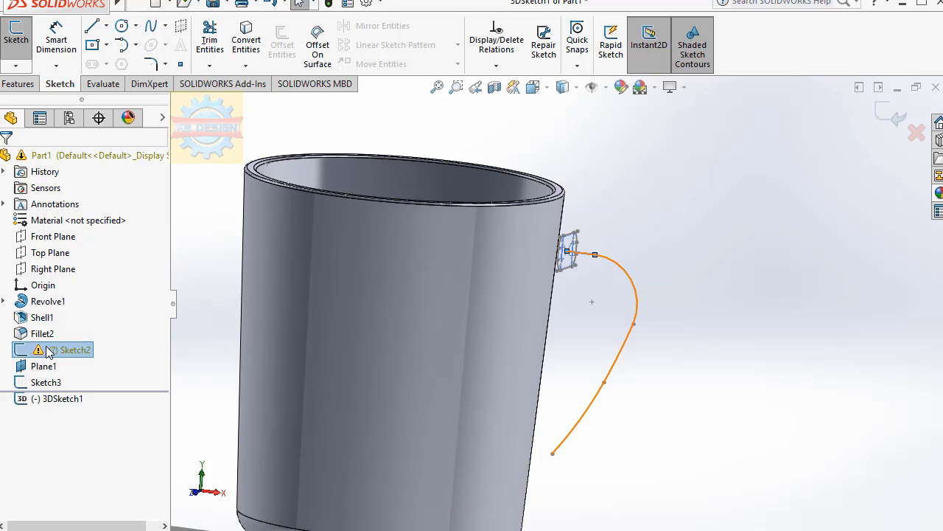
left_click(243, 44)
left_click(17, 37)
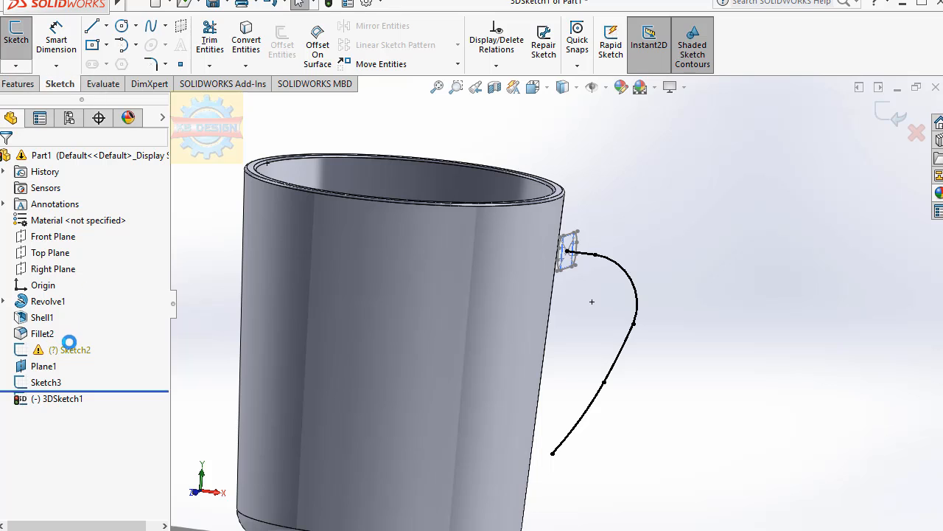
left_click(453, 115)
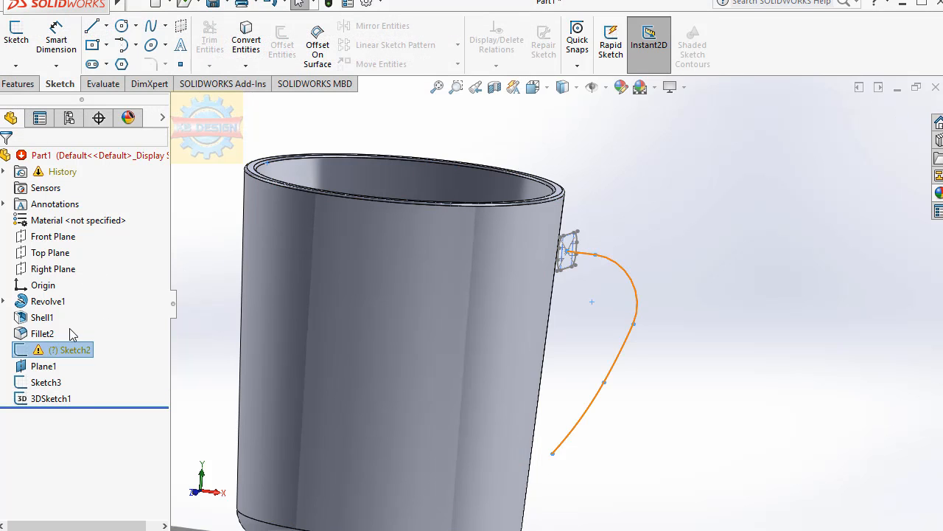
left_click(73, 347)
left_click(217, 246)
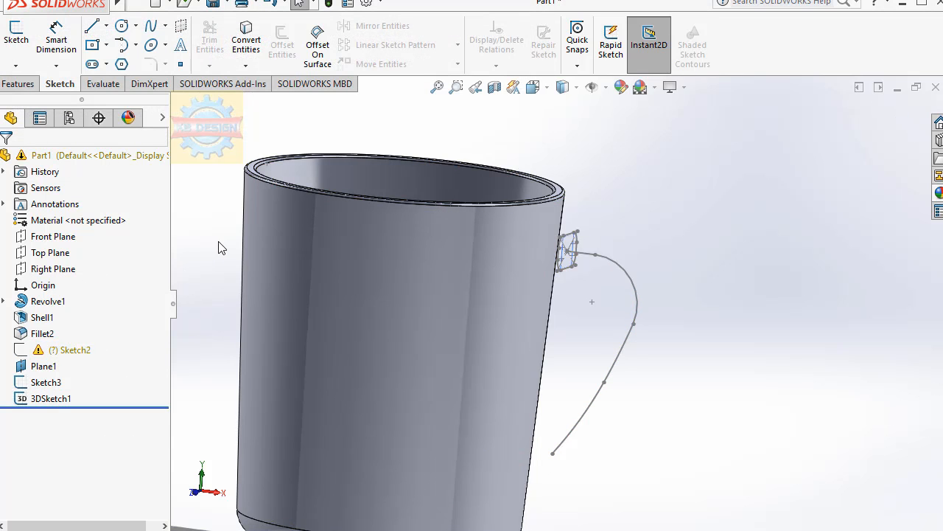
Sweep the rounded rectangle profile along the converted 3D sketch path to form the cup's handle.
left_click(28, 86)
left_click(115, 32)
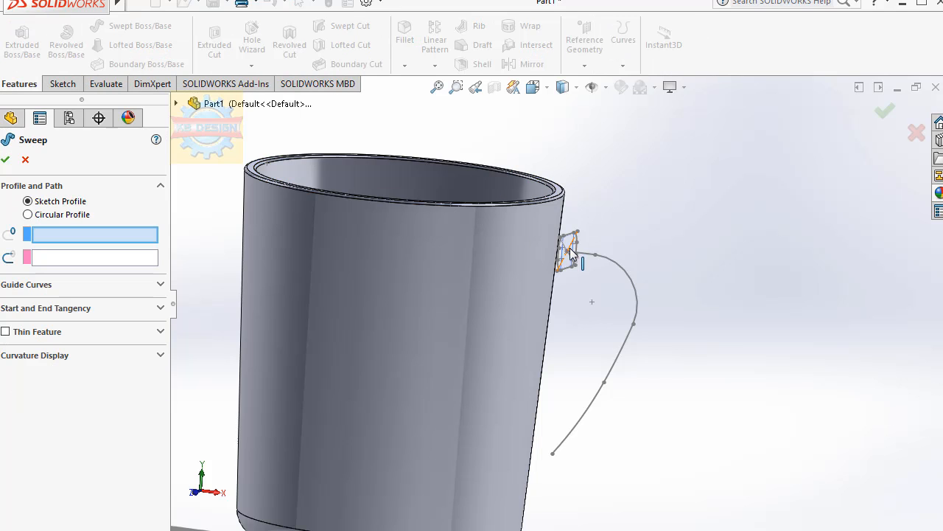
left_click(567, 273)
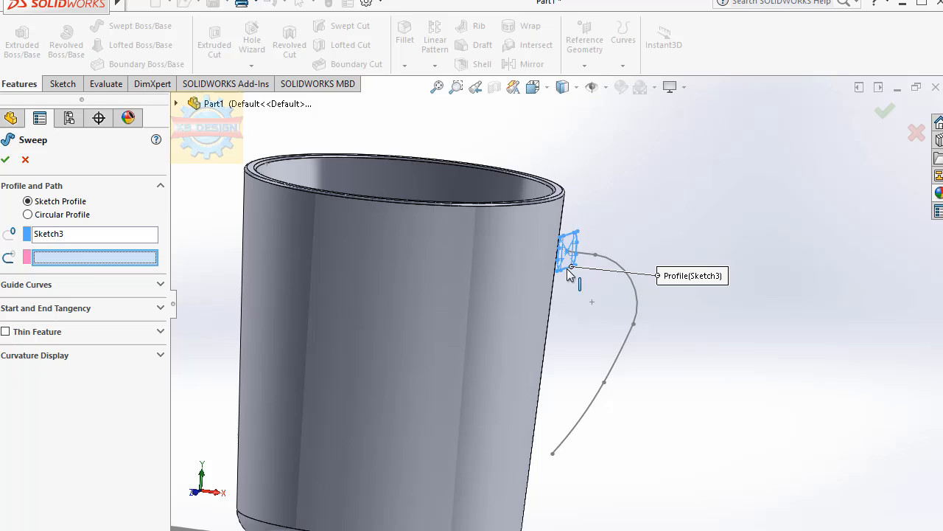
left_click(631, 274)
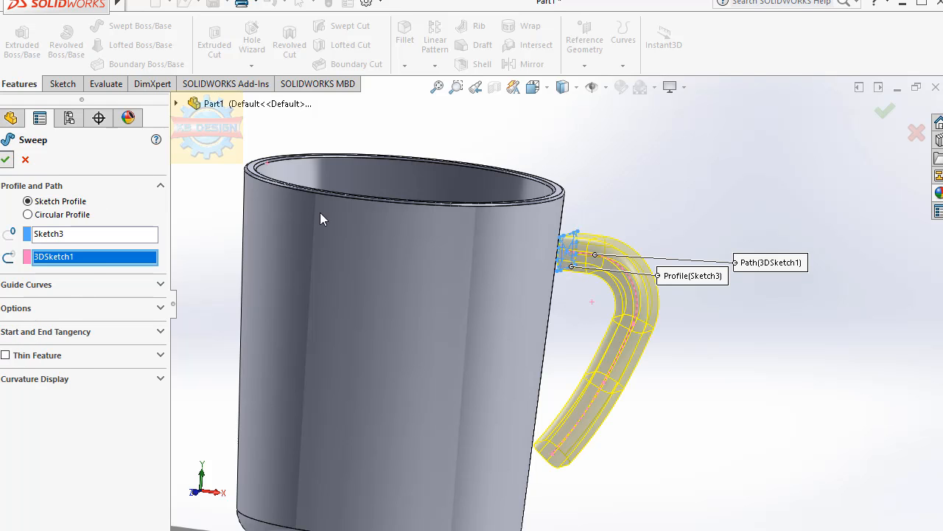
key("Return")
Hide the reference plane at the handle's upper end.
middle_click_drag(612, 254, 645, 265)
left_click(573, 262)
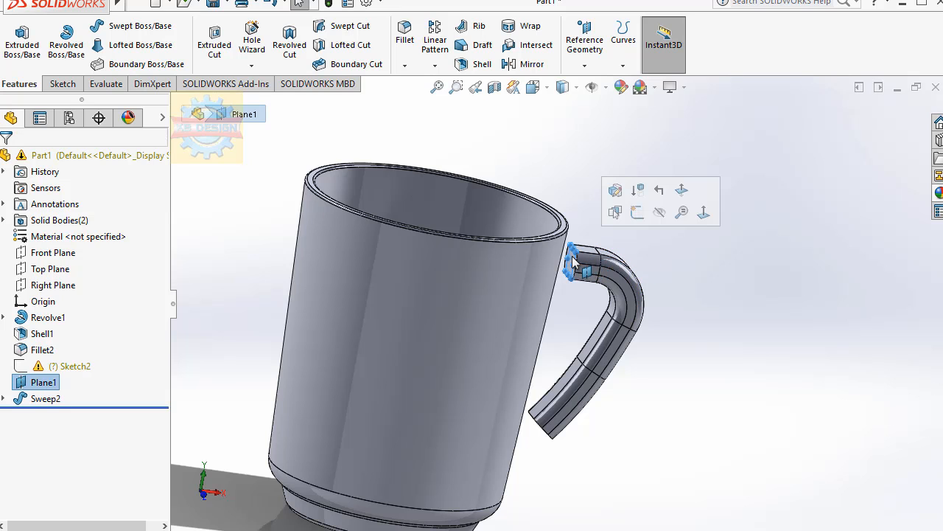
right_click(51, 382)
key("Escape")
Start a sketch on the handle's upper end face and convert the face's outline into it.
left_click(63, 84)
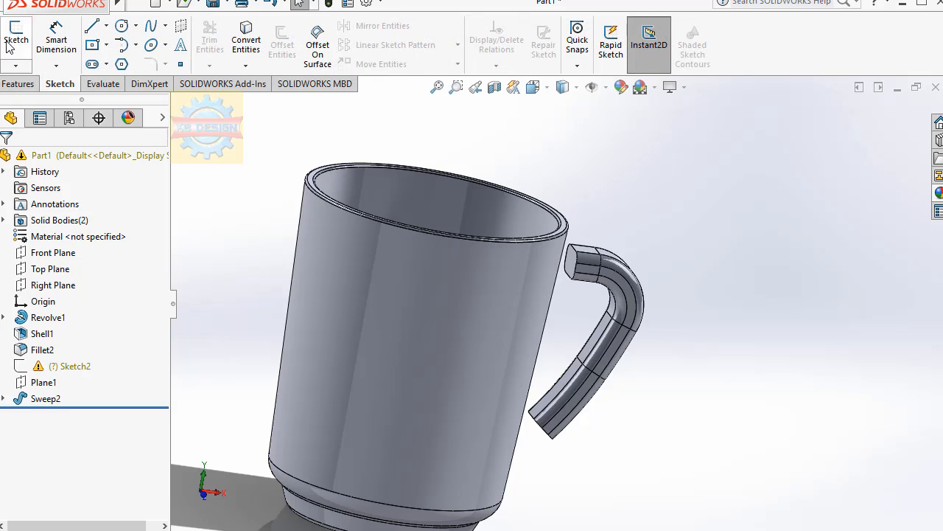
left_click(243, 58)
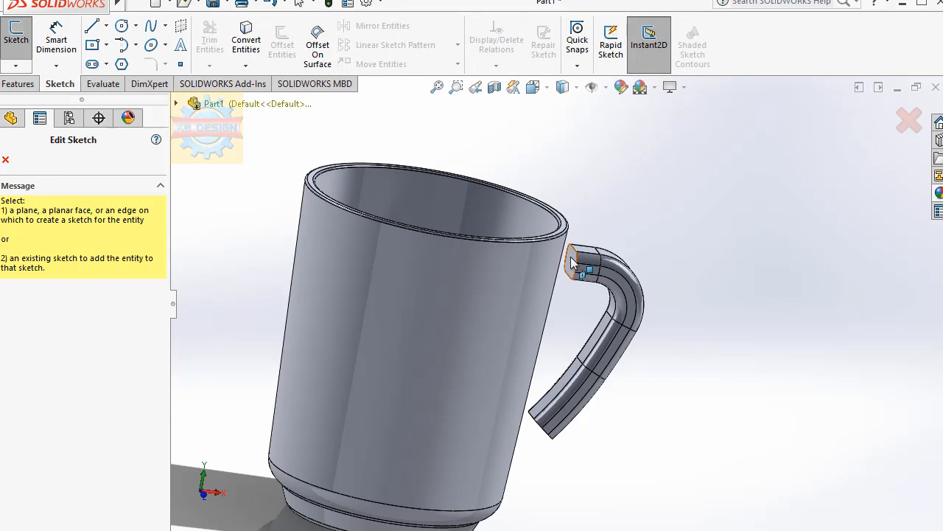
left_click(573, 260)
left_click(246, 37)
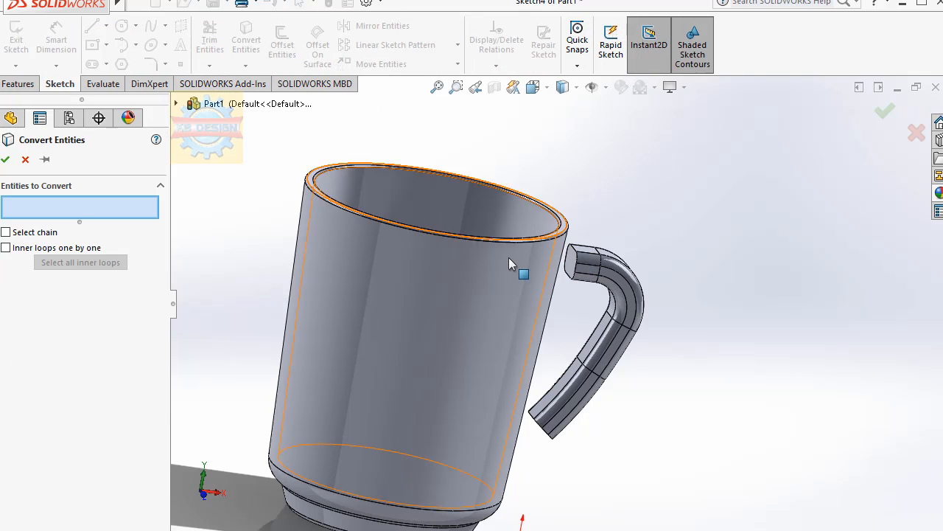
left_click(573, 266)
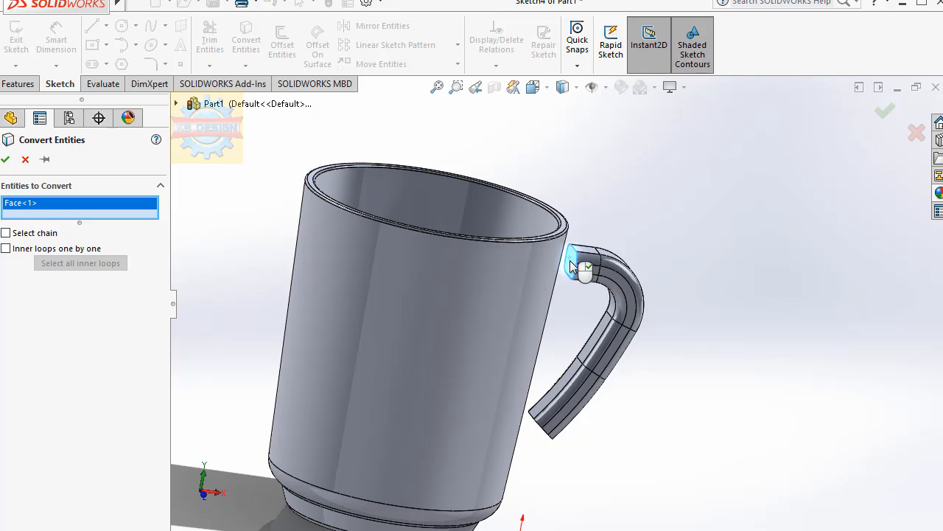
left_click(6, 160)
Extrude the upper end outline to the cup wall with the Up To Next end condition, merging the result.
left_click(18, 84)
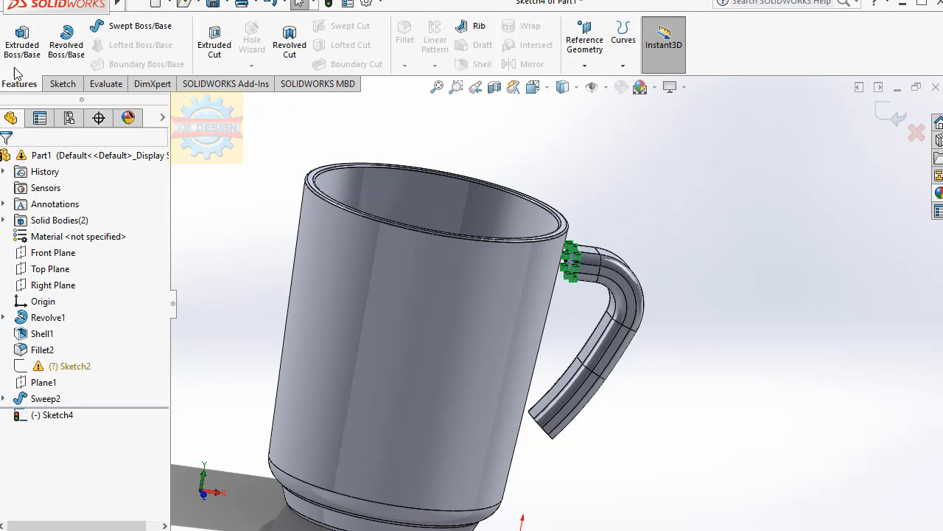
left_click(17, 53)
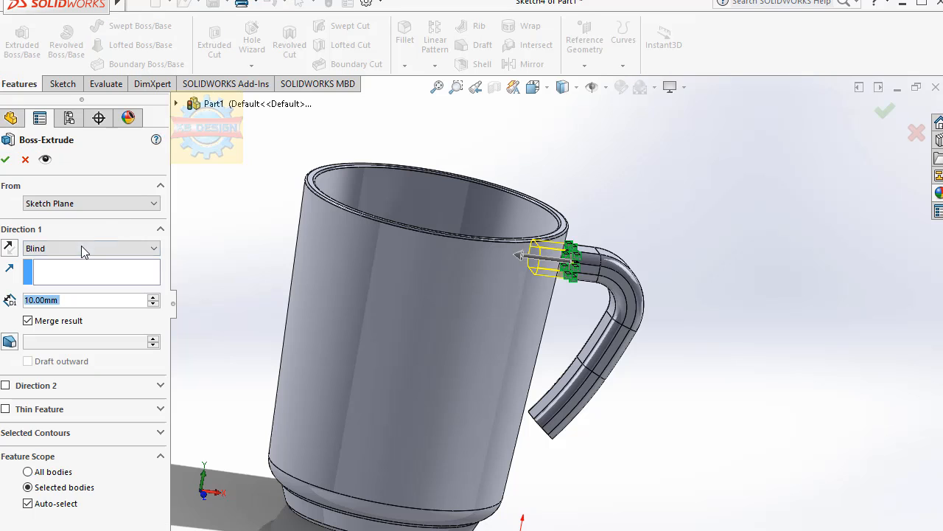
left_click(80, 249)
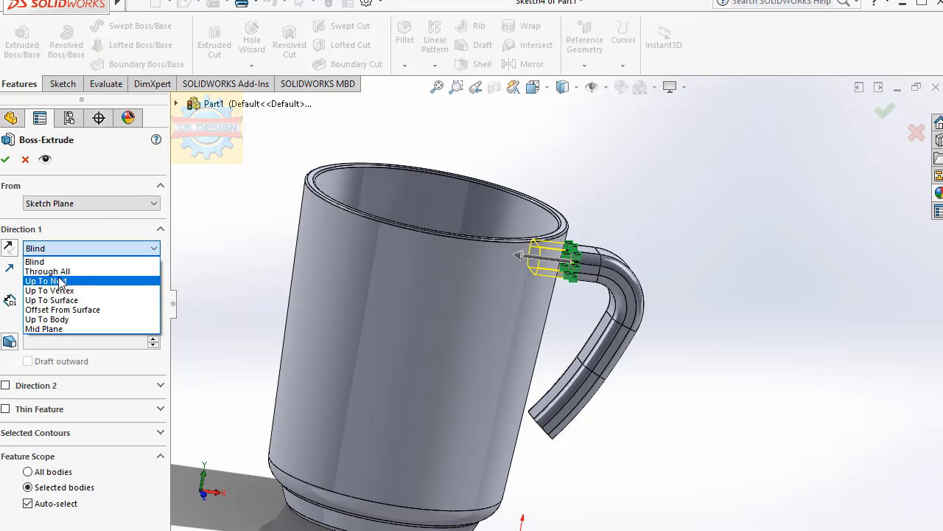
left_click(62, 281)
key("Return")
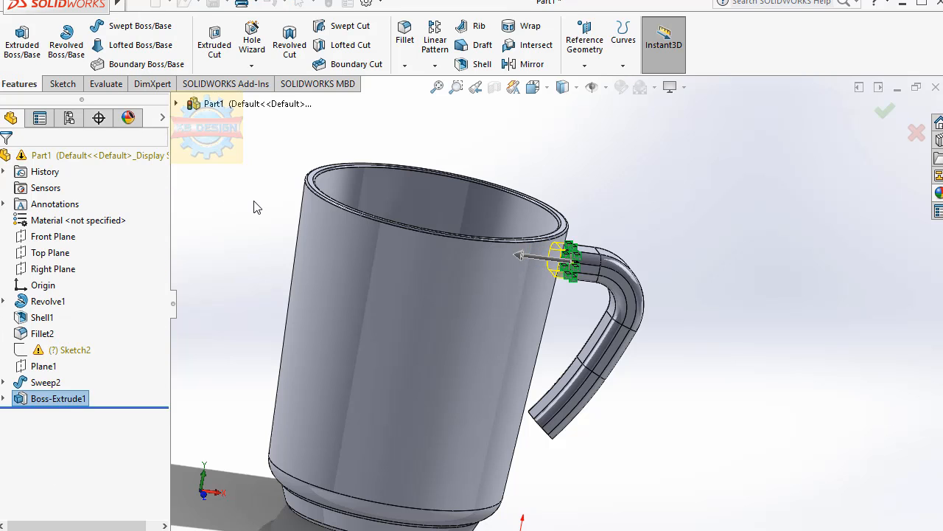
Start a sketch on the handle's lower end face and convert the face's outline into it.
middle_click_drag(590, 267, 609, 202)
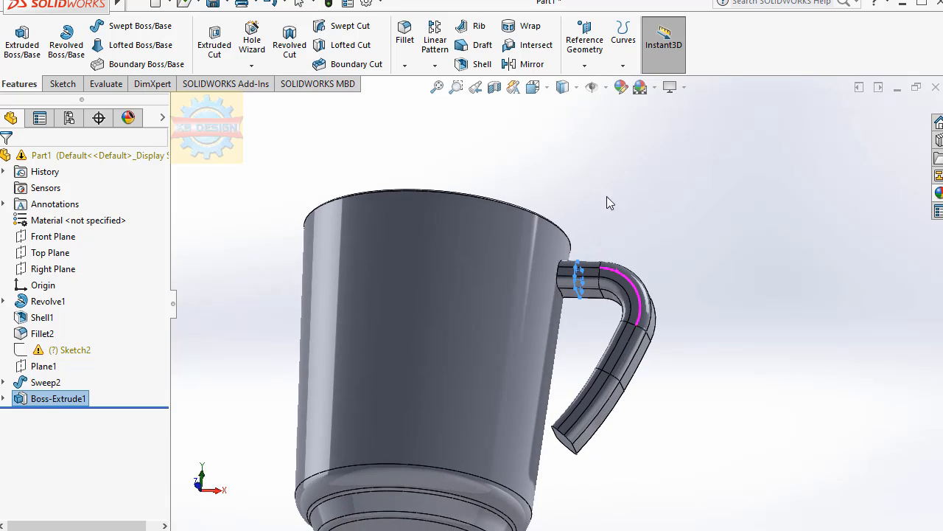
left_click(569, 443)
left_click(626, 395)
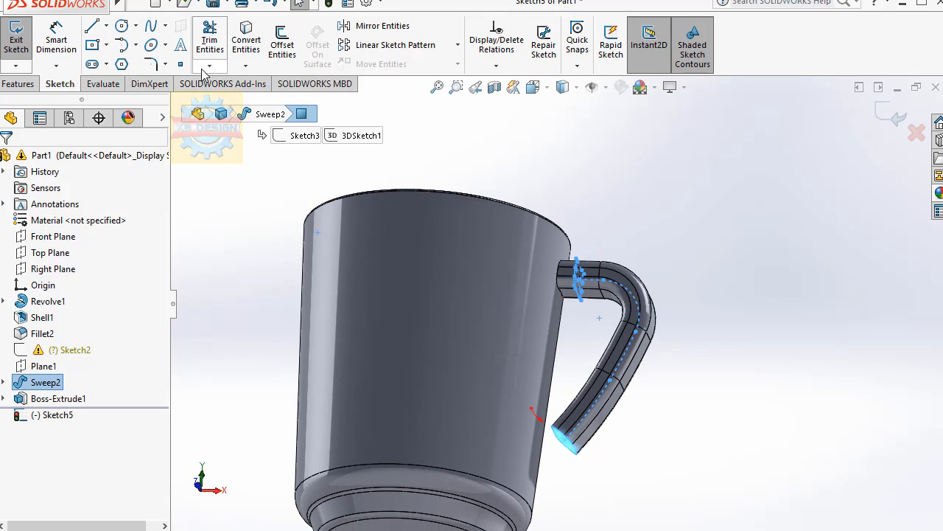
left_click(246, 41)
Extrude the handle's lower end outline to the cup wall with the Up To Next end condition.
left_click(28, 84)
left_click(25, 46)
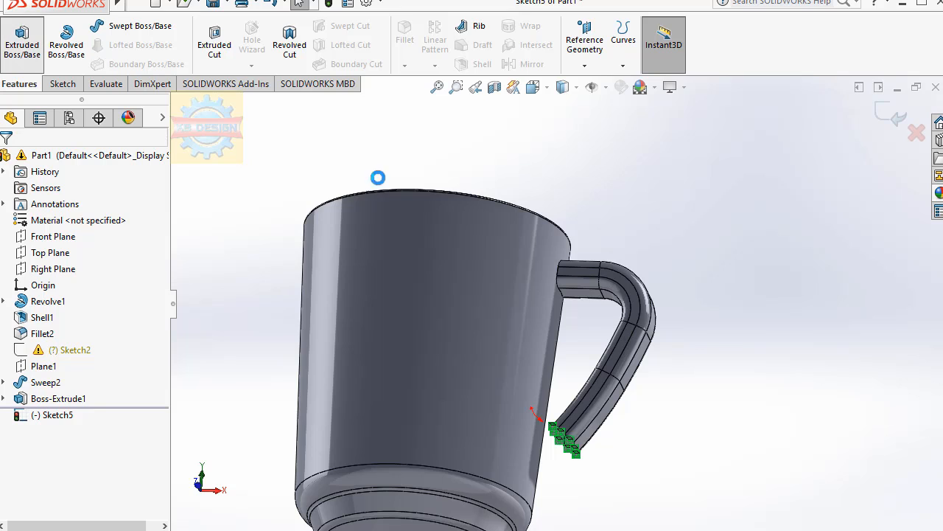
left_click(89, 248)
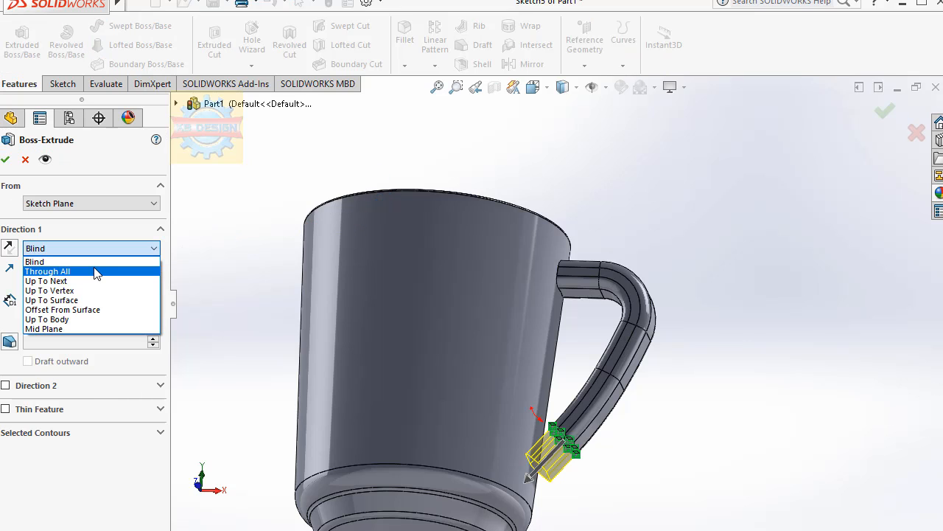
left_click(81, 281)
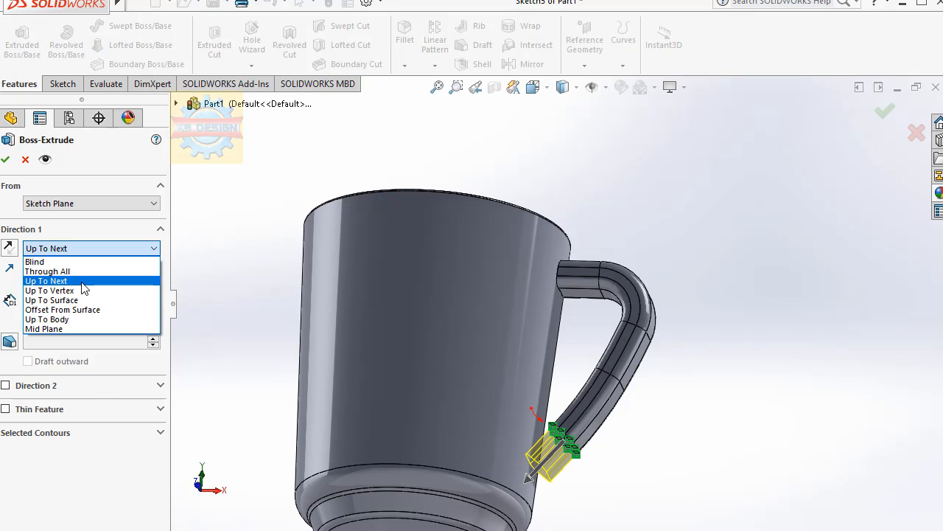
left_click(5, 158)
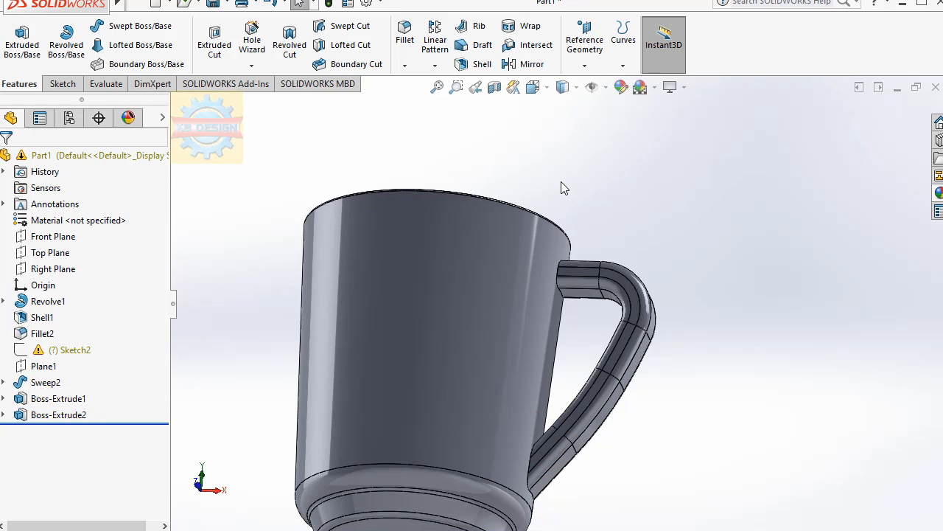
Fillet the two edges where the handle's upper and lower ends meet the cup wall with a 2.5 mm radius.
middle_click_drag(533, 223, 541, 264)
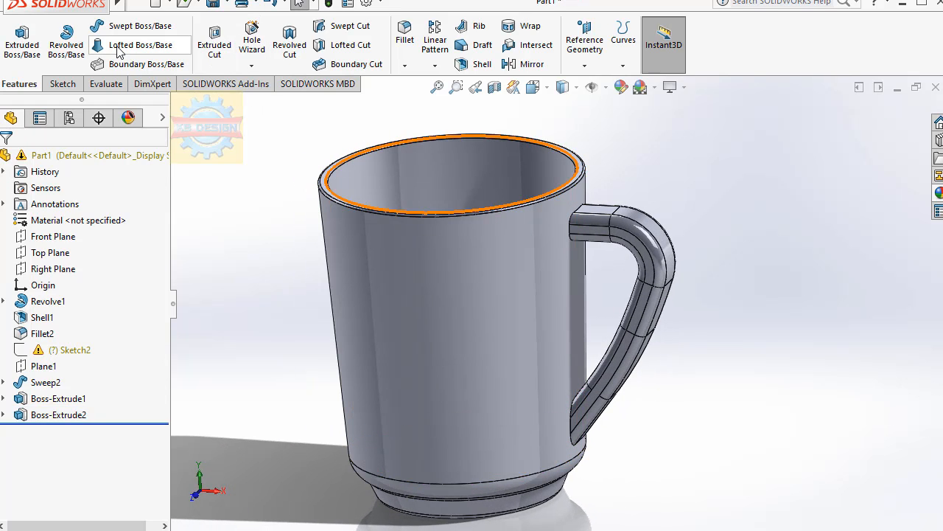
left_click(405, 38)
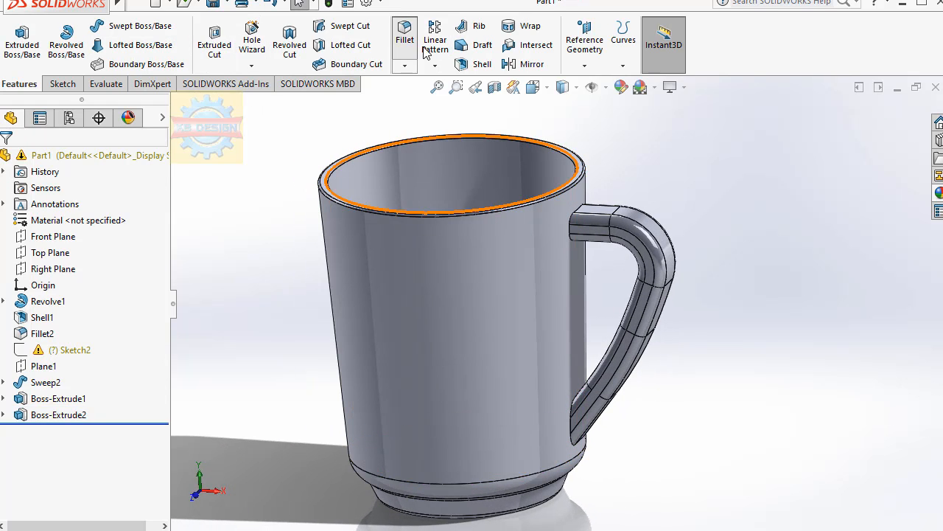
left_click(579, 213)
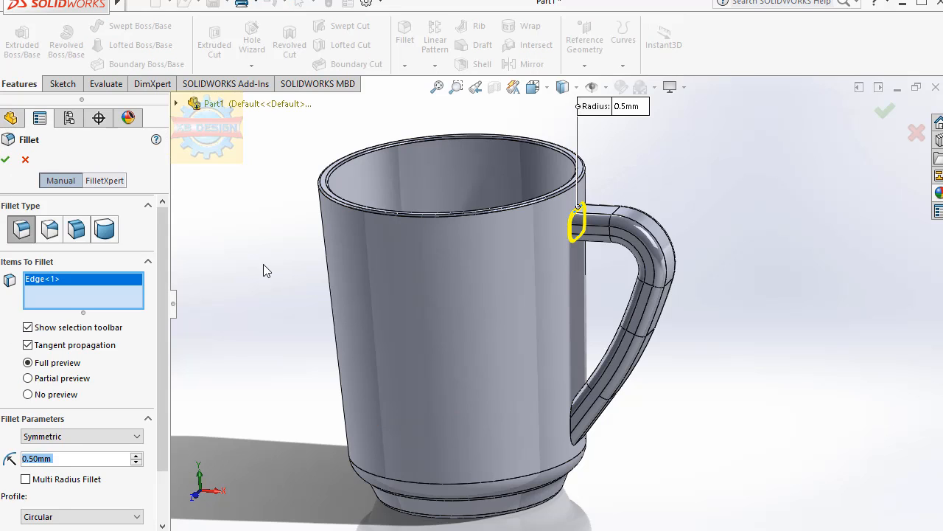
type("2.5")
key("Return")
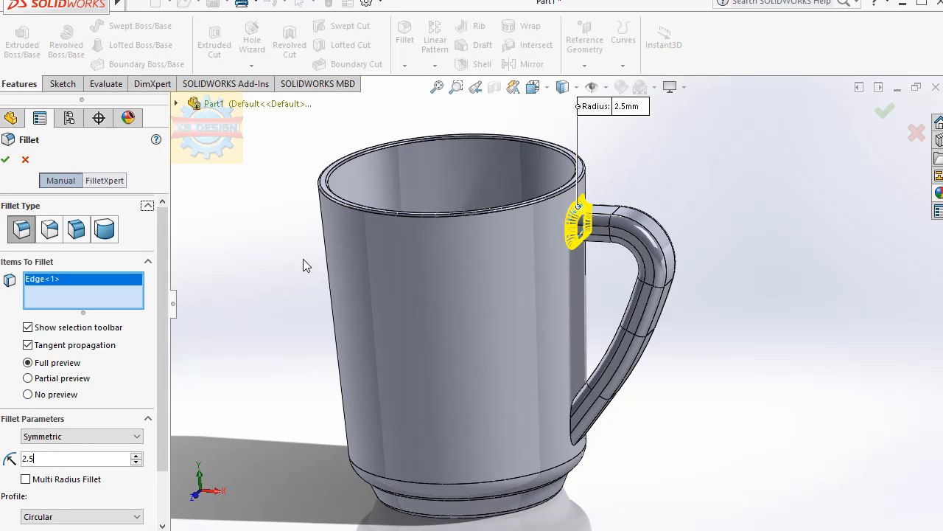
left_click(574, 426)
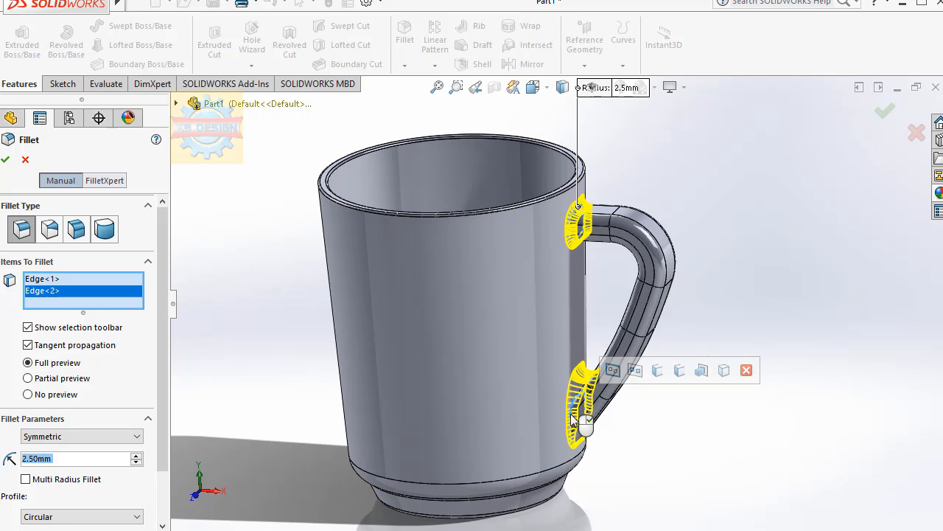
left_click(10, 159)
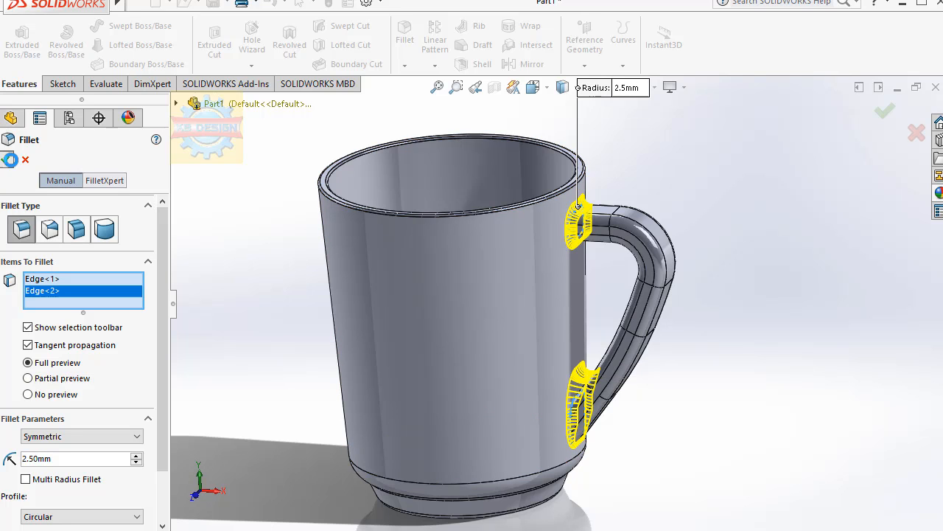
Apply a red colour from the standard swatches to the whole cup part.
scroll(320, 213, "up", 4)
mouse_move(528, 282)
middle_mouse_down()
mouse_move(533, 231)
mouse_move(527, 287)
middle_mouse_up()
left_click(527, 290)
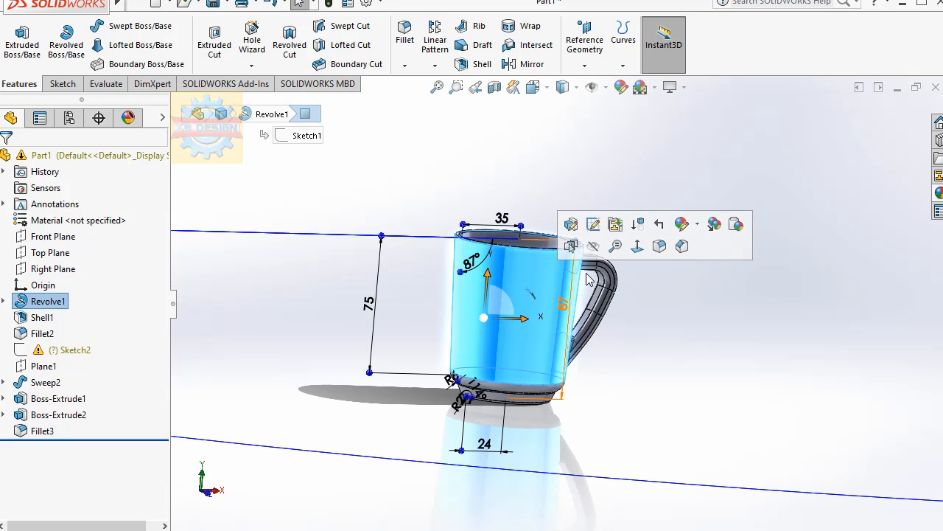
left_click(697, 224)
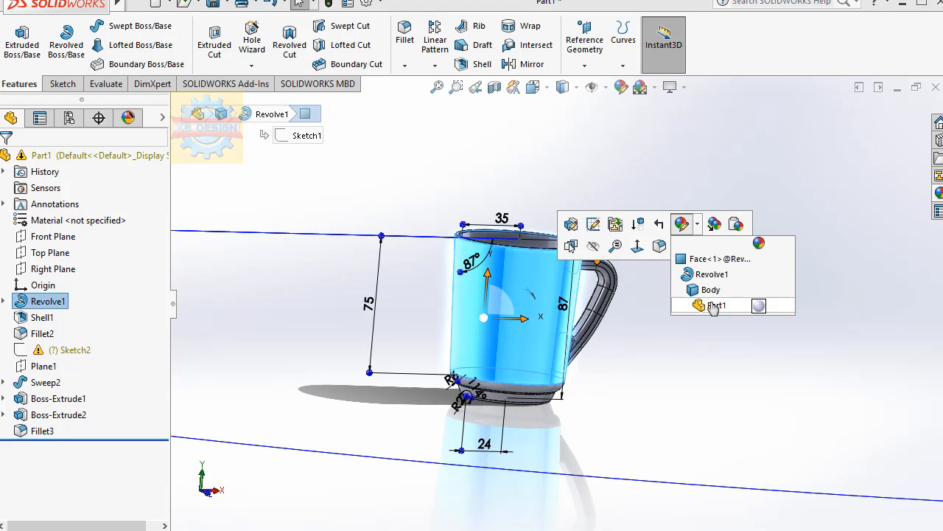
left_click(701, 307)
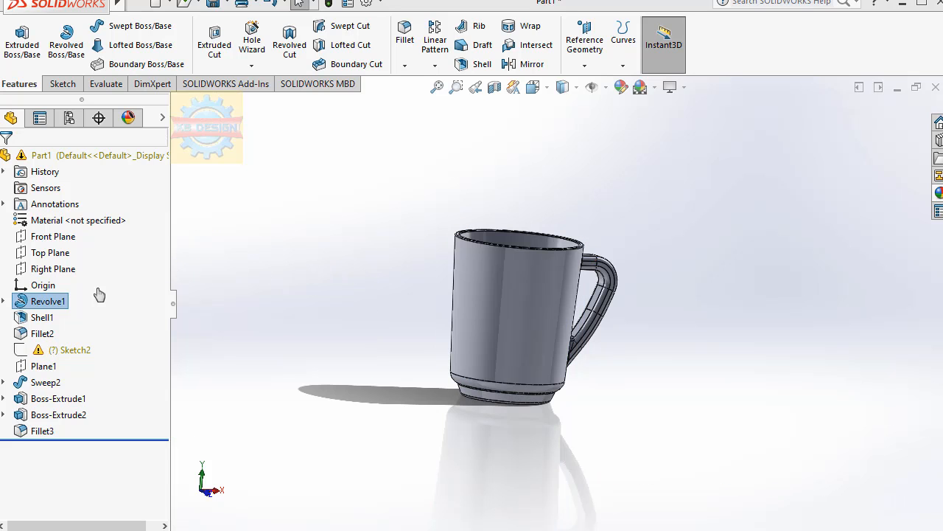
left_click(45, 461)
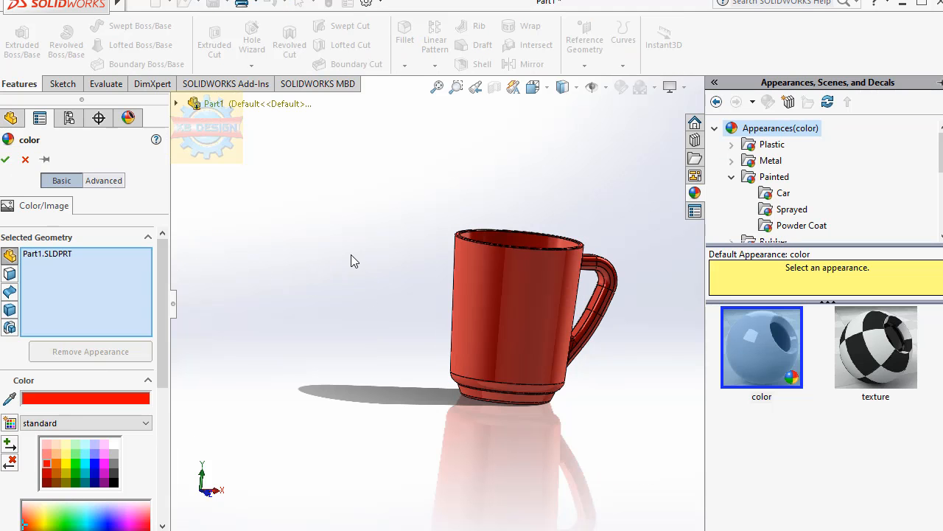
left_click(7, 159)
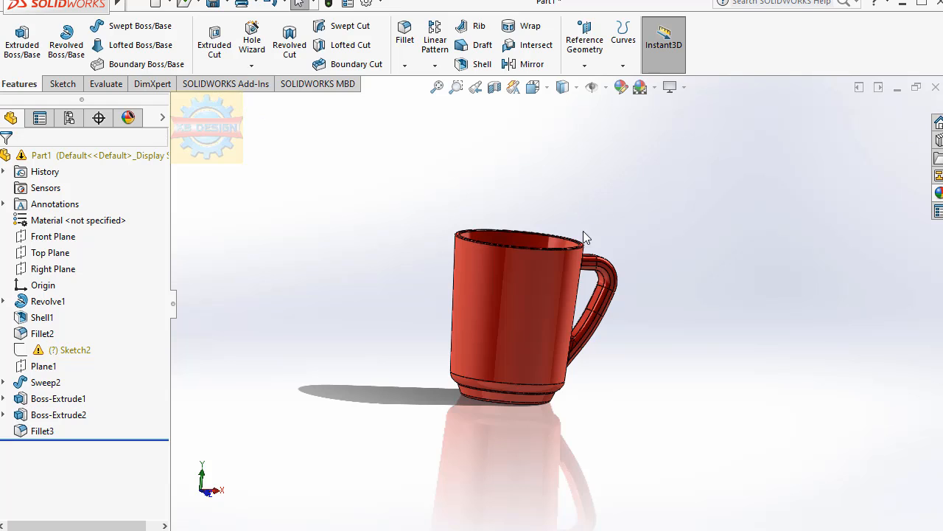
middle_click_drag(583, 231, 525, 333)
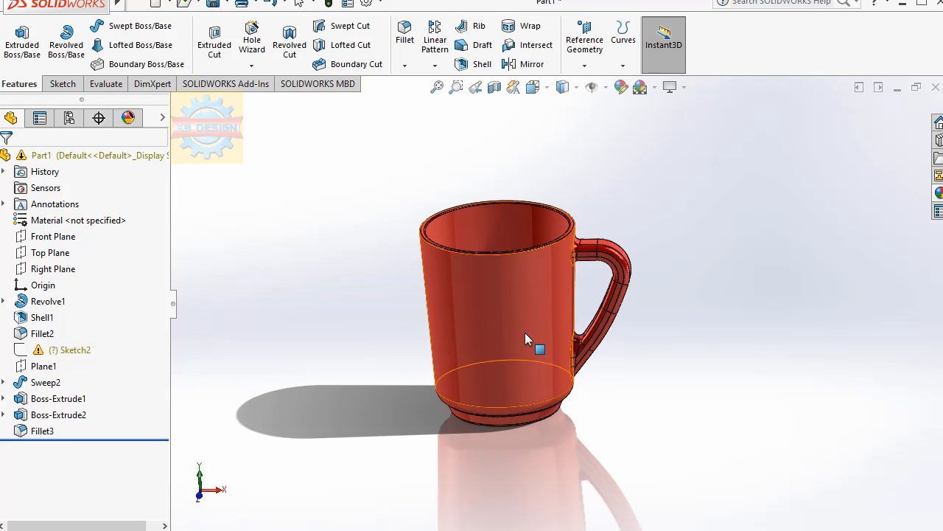
scroll(584, 425, "down", 2)
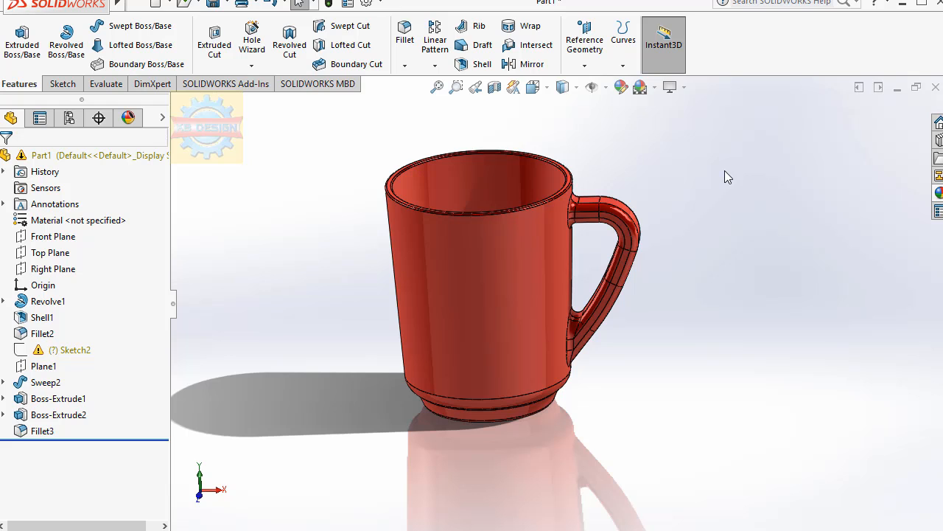
key("ctrl+o")
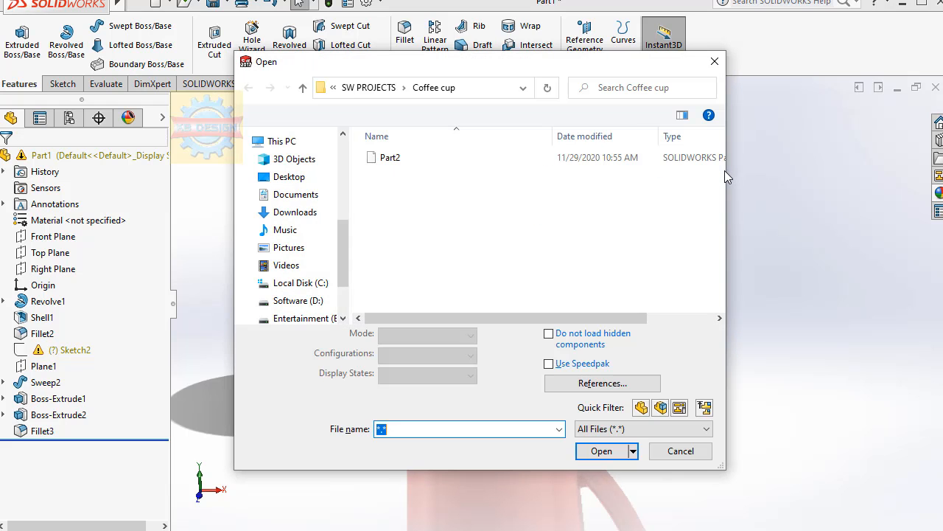
left_click(682, 452)
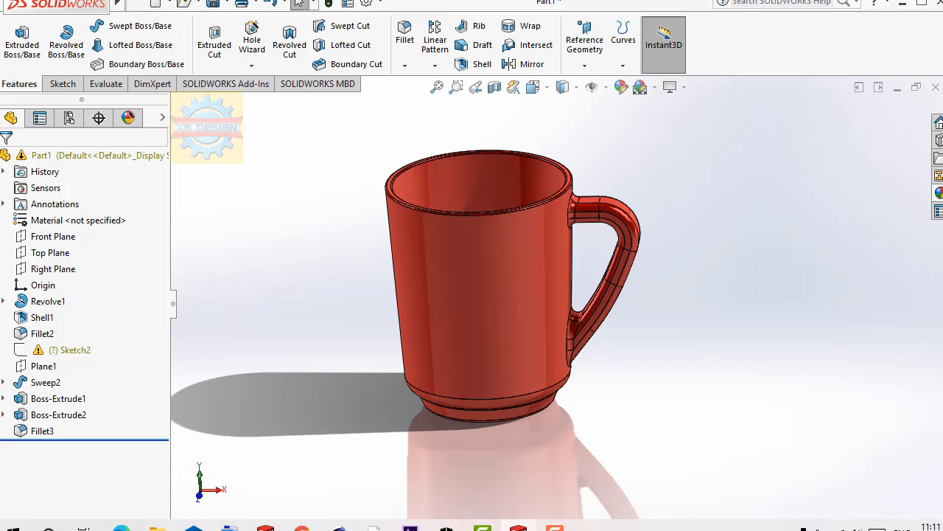
Switch to After Effects and add coffe cup.[2-3].jpg to Comp 1, with the Thin_Smoke_86___4K_res.mp4 clip layered above it.
left_click(910, 479)
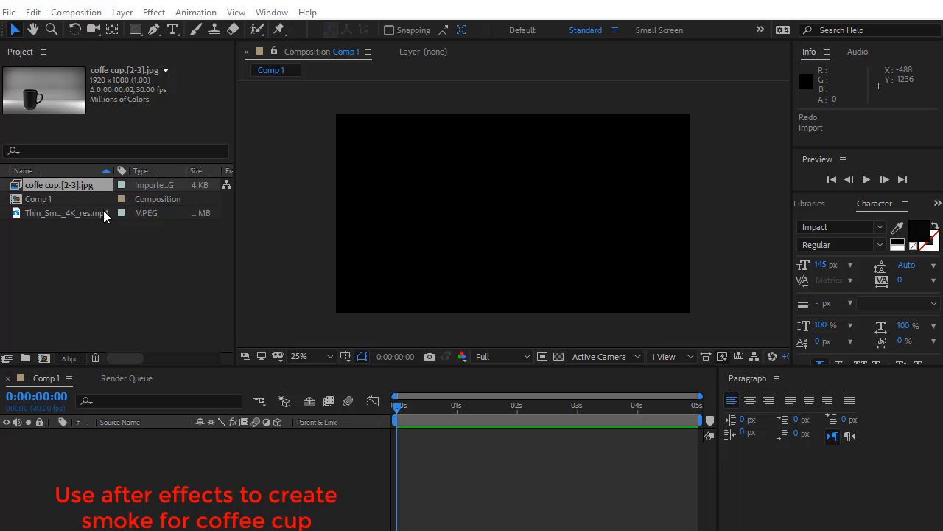
left_click_drag(50, 188, 187, 463)
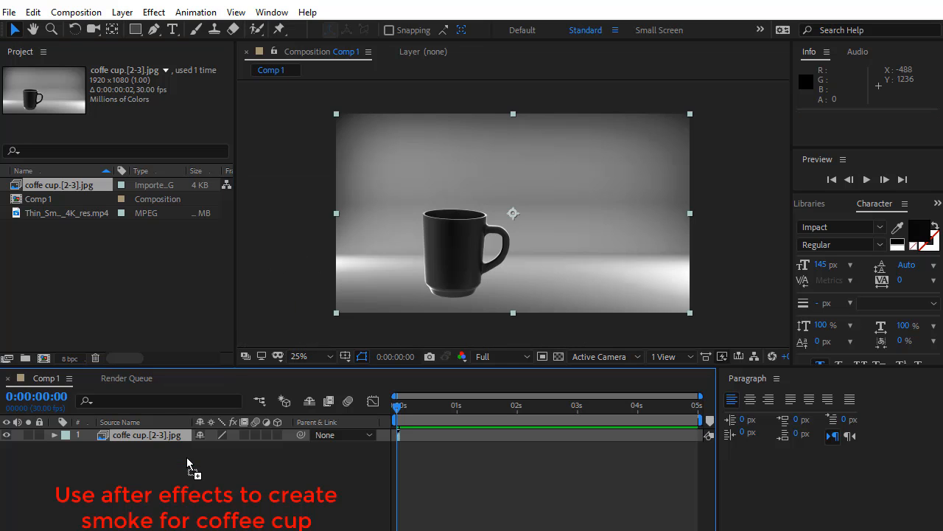
left_click_drag(46, 213, 562, 263)
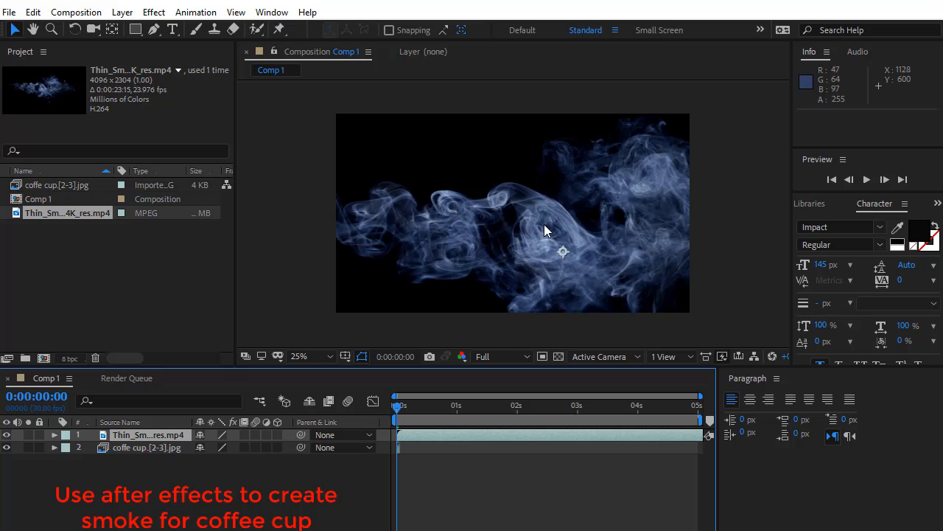
Scale the smoke clip down and move it directly above the cup, at about position 652, 300.
scroll(544, 224, "down", 2)
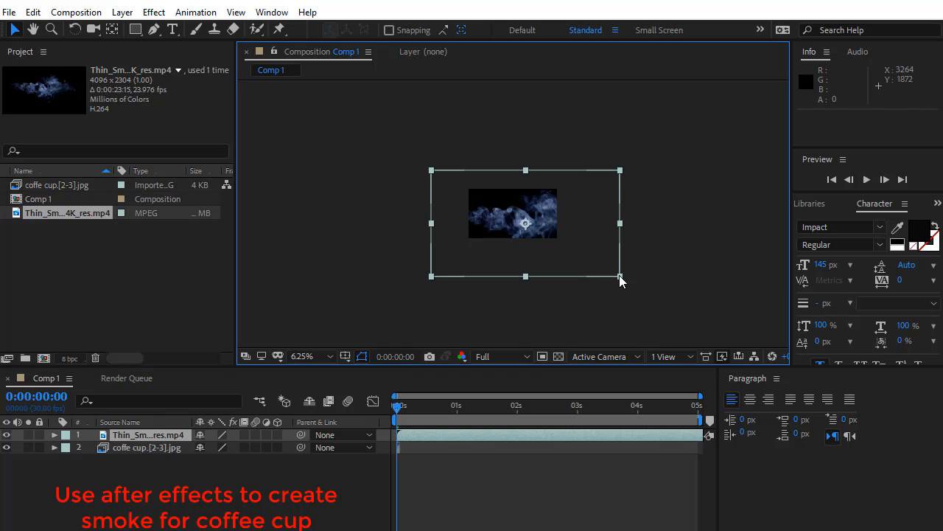
left_click_drag(618, 277, 424, 155)
scroll(541, 232, "up", 4)
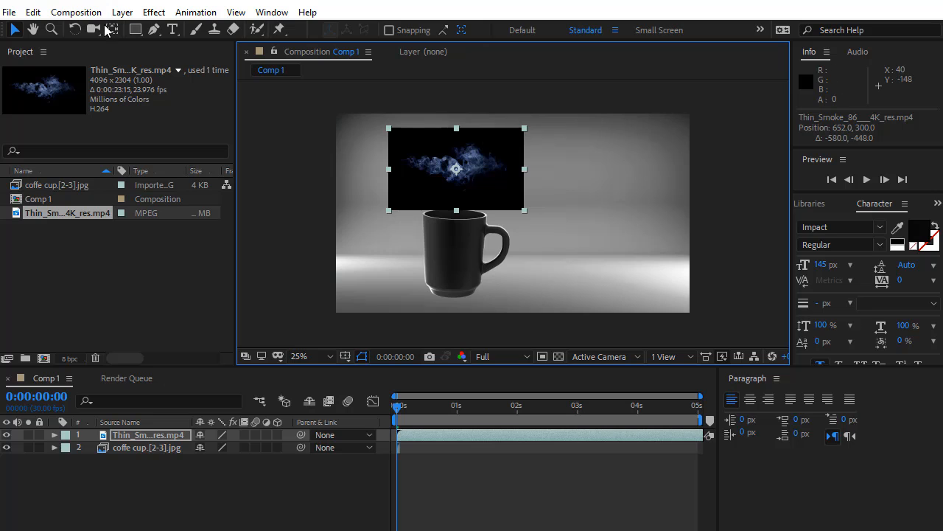
Set the smoke layer's blending mode to Screen.
right_click(151, 434)
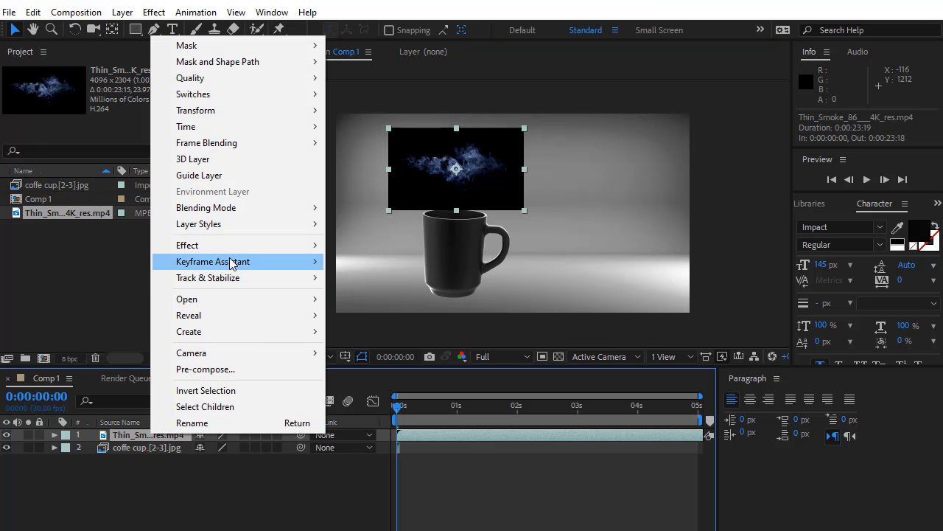
mouse_move(243, 210)
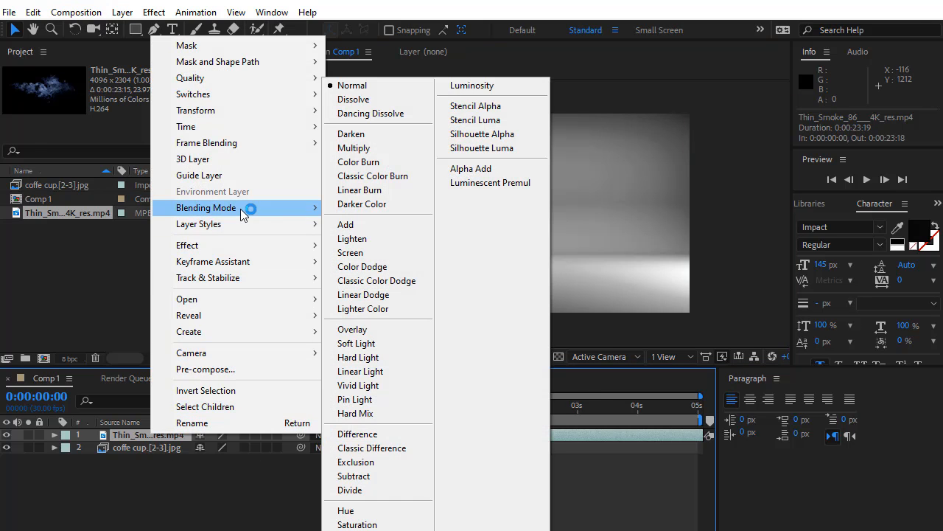
left_click(361, 252)
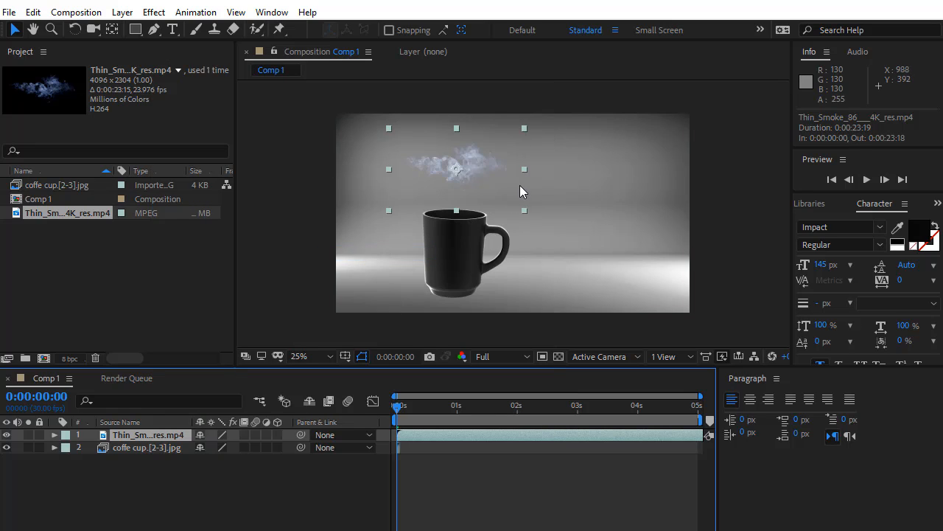
key("period")
key("comma")
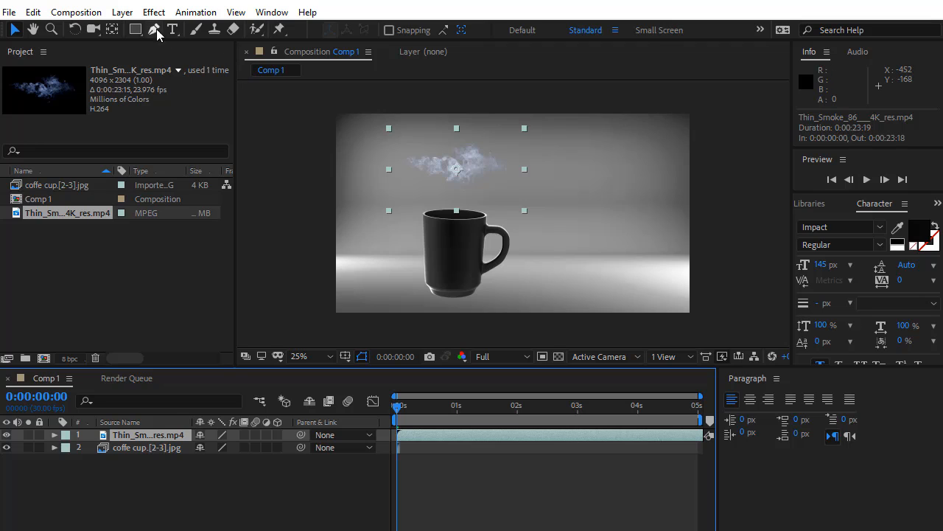
Rotate the smoke layer by -90° so the smoke rises vertically from the cup.
left_click(76, 29)
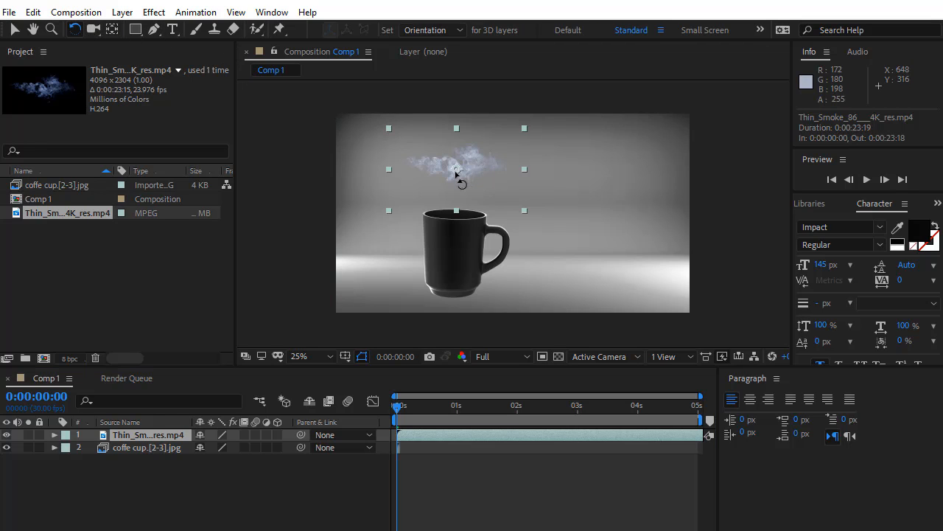
left_click_drag(456, 174, 507, 192)
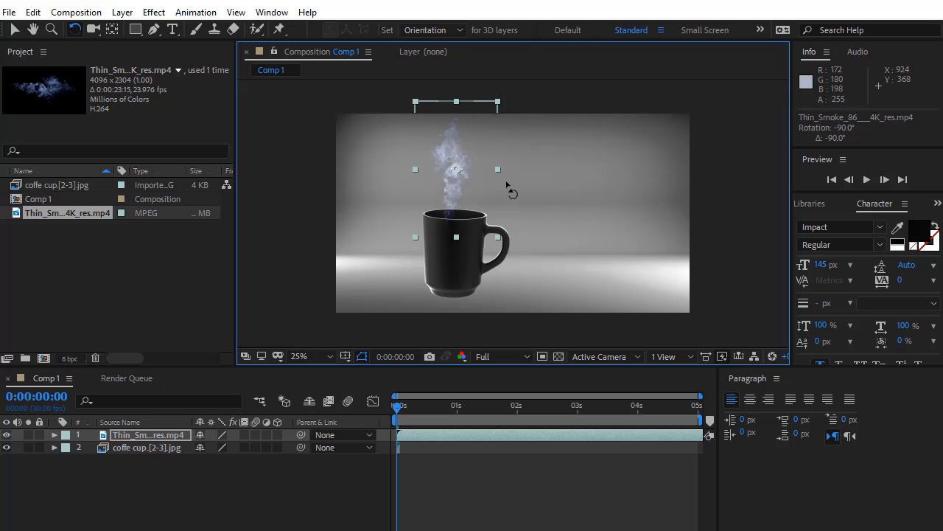
left_click(528, 177)
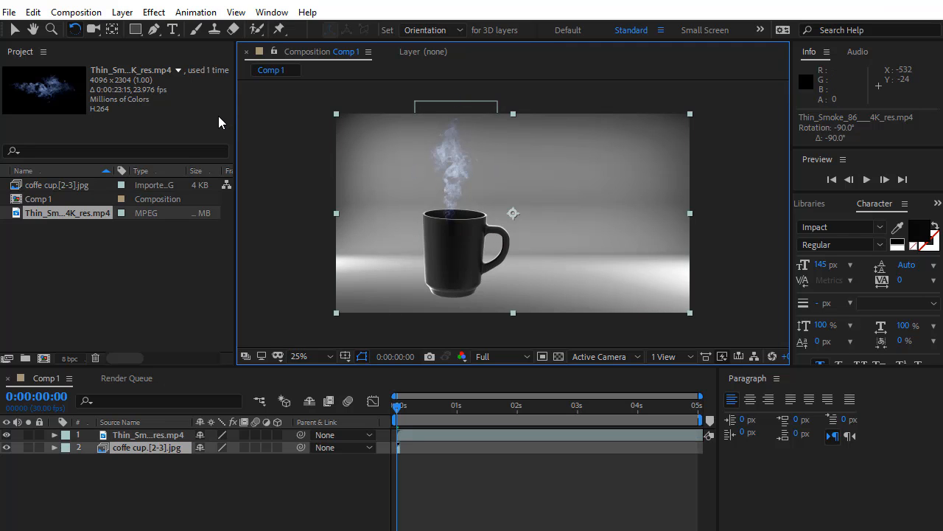
Undo the smoke layer's rotation and redo it.
left_click(32, 30)
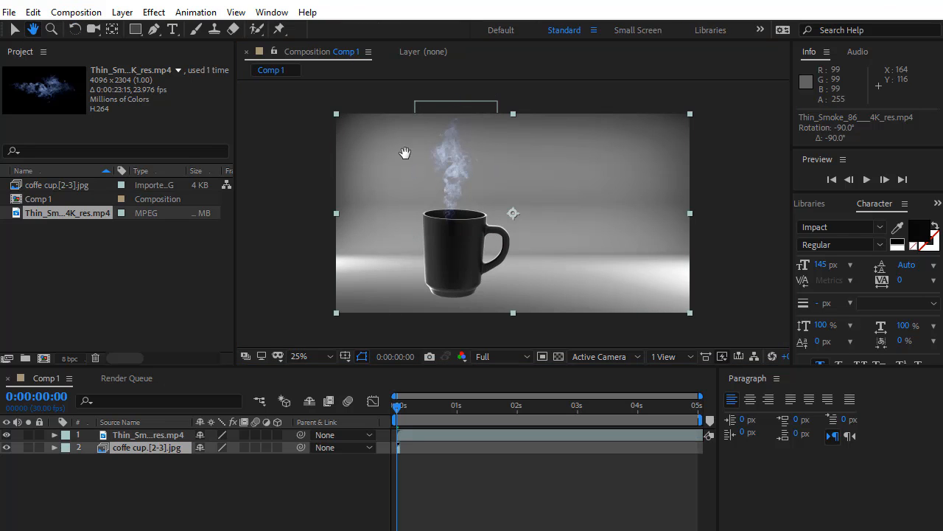
left_click_drag(457, 176, 462, 175)
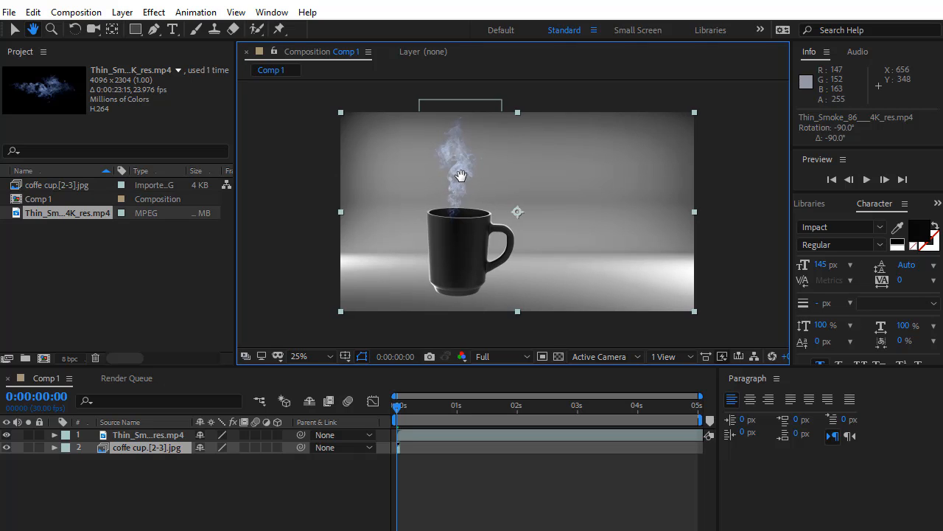
key("ctrl+z")
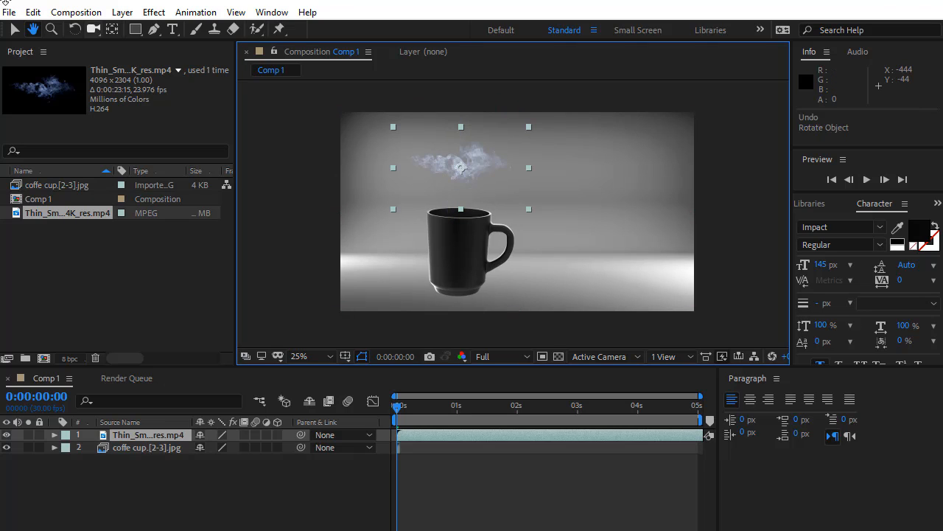
key("ctrl+shift+z")
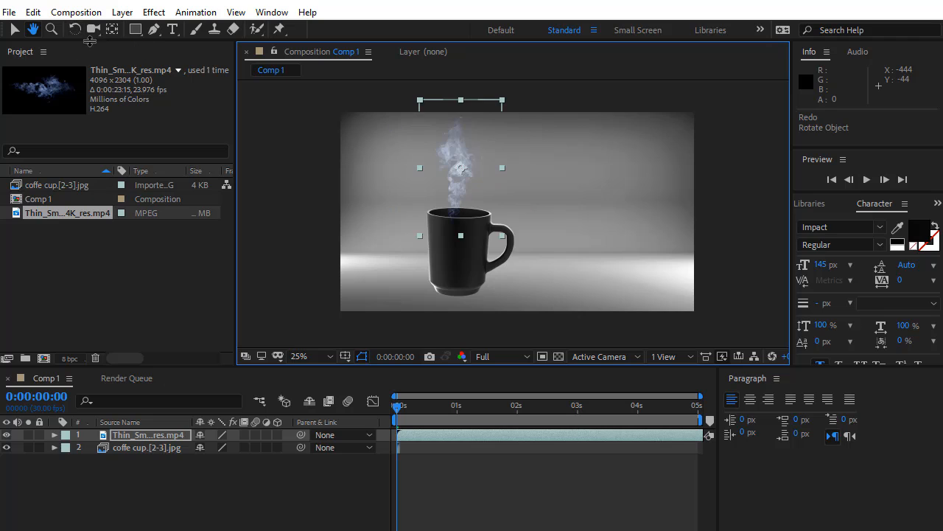
Reposition the smoke layer with the Selection tool so it rises from the cup's rim, at about position 664, 280.
left_click(14, 28)
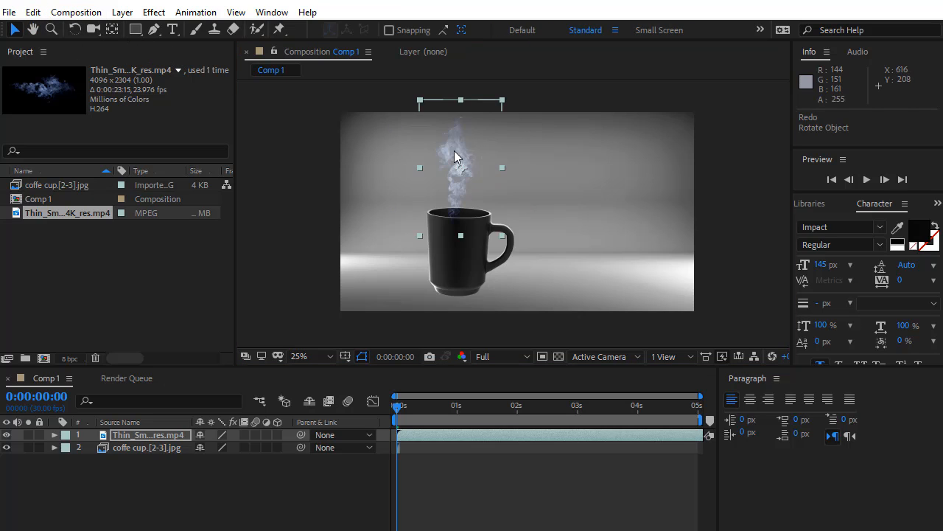
left_click_drag(454, 155, 457, 158)
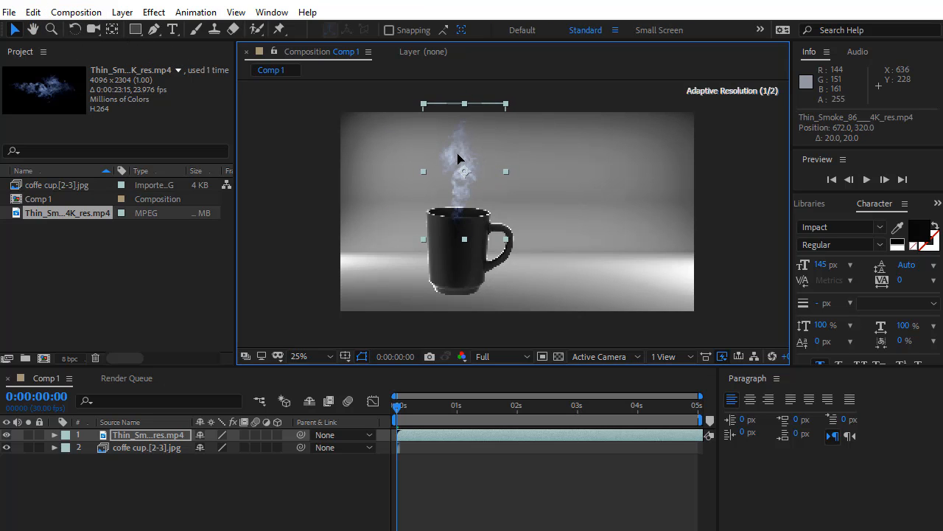
left_click(408, 463)
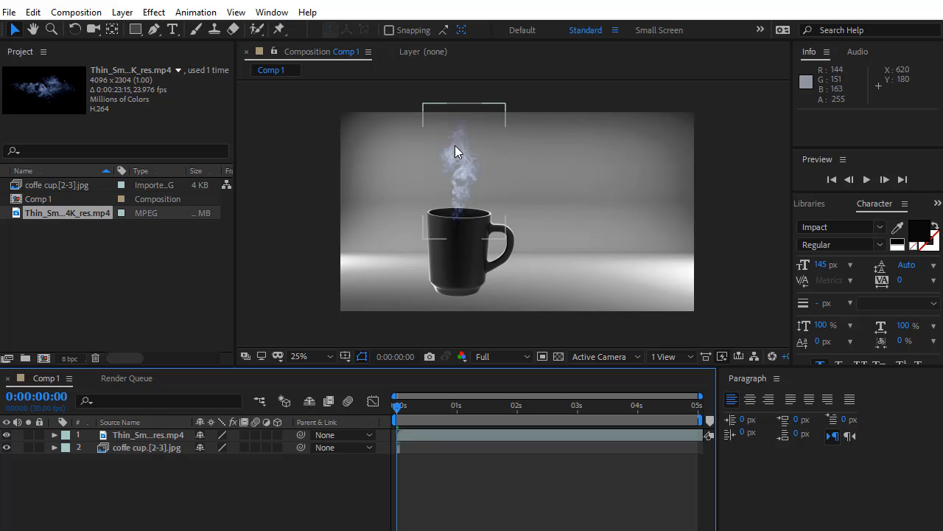
left_click_drag(455, 145, 453, 138)
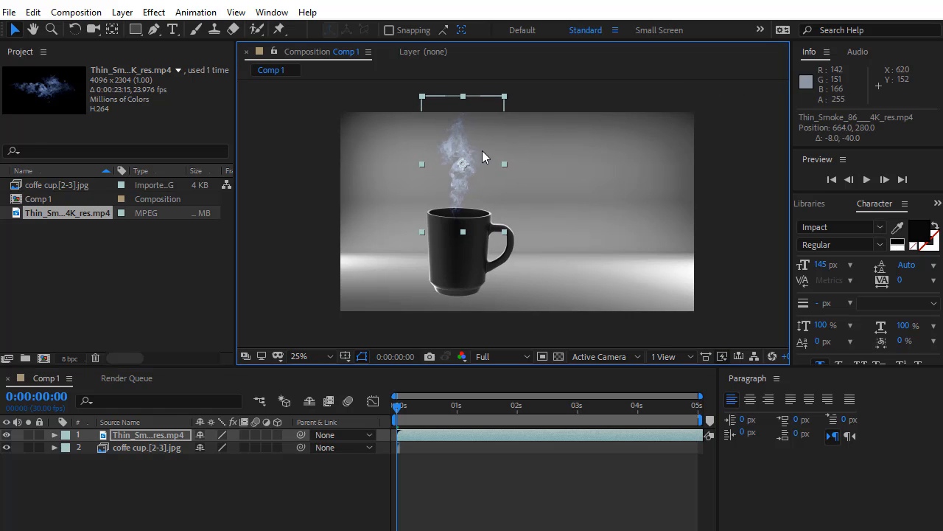
left_click(289, 176)
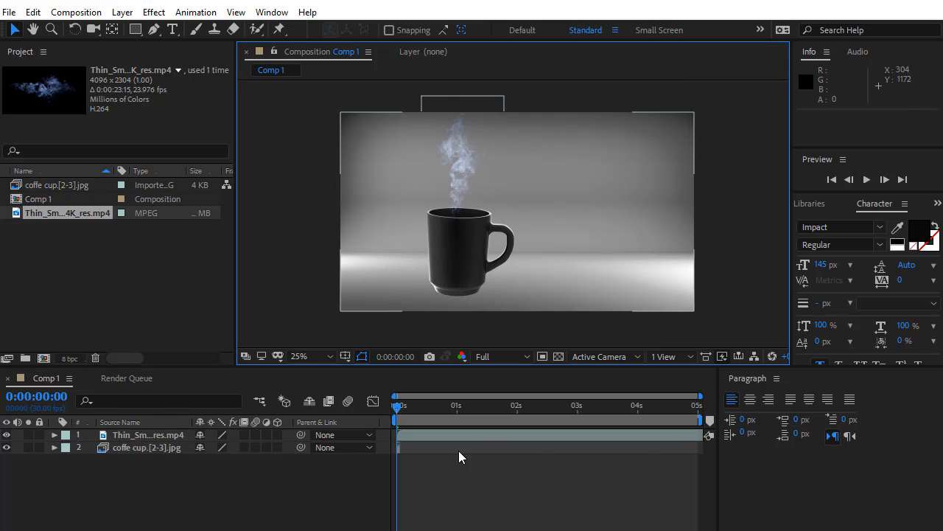
Time-stretch the coffee cup image layer to a new duration of 0:00:05:00, holding the layer in-point in place.
left_click(399, 446)
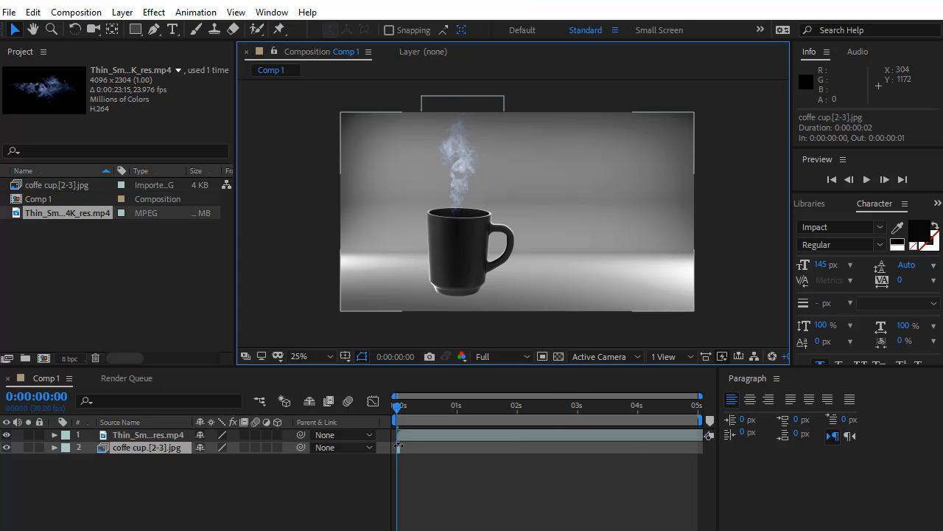
right_click(399, 446)
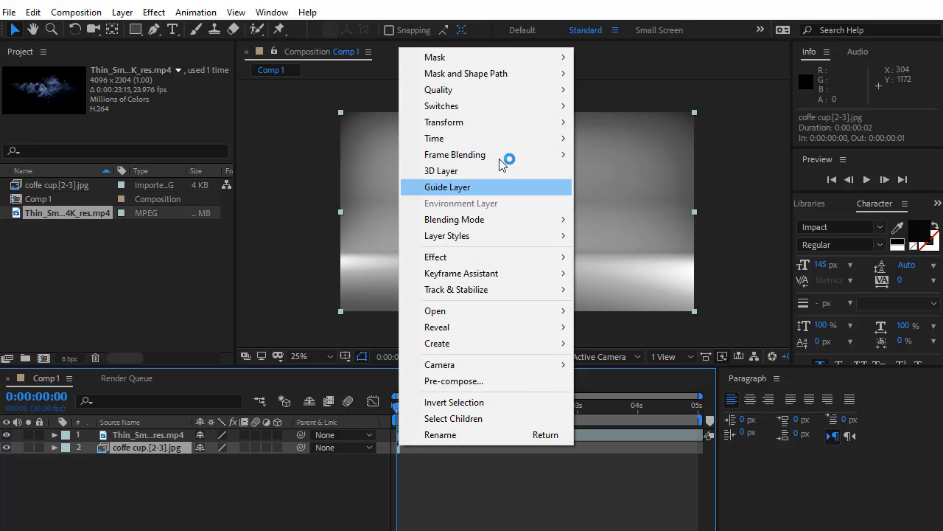
mouse_move(525, 142)
left_click(602, 173)
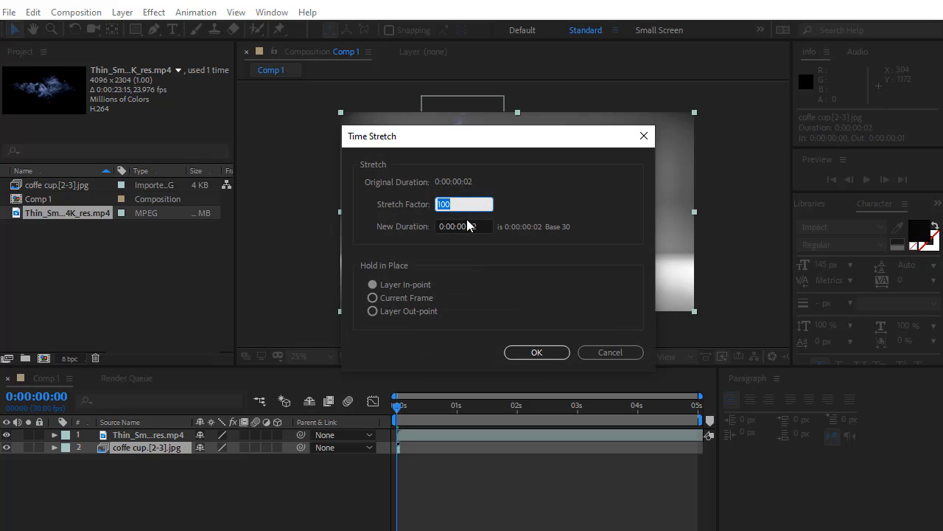
left_click(466, 226)
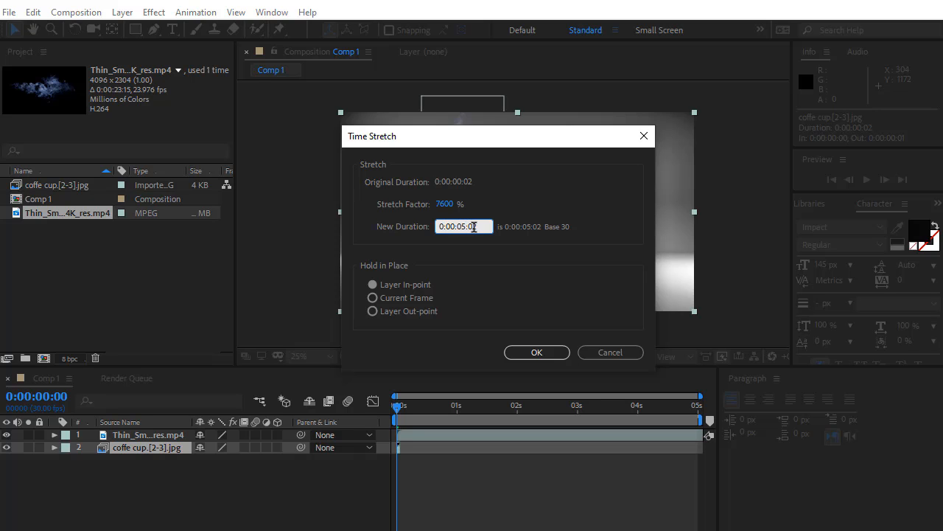
left_click(519, 281)
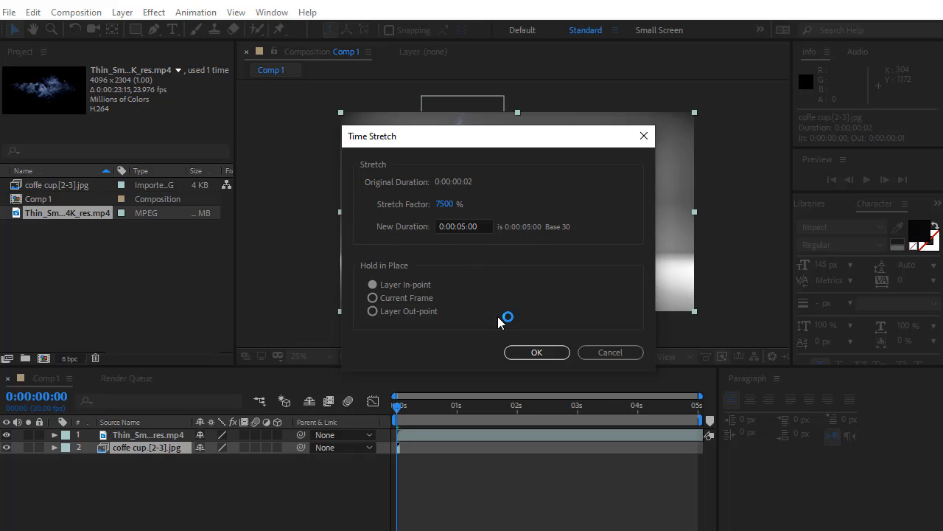
left_click(540, 354)
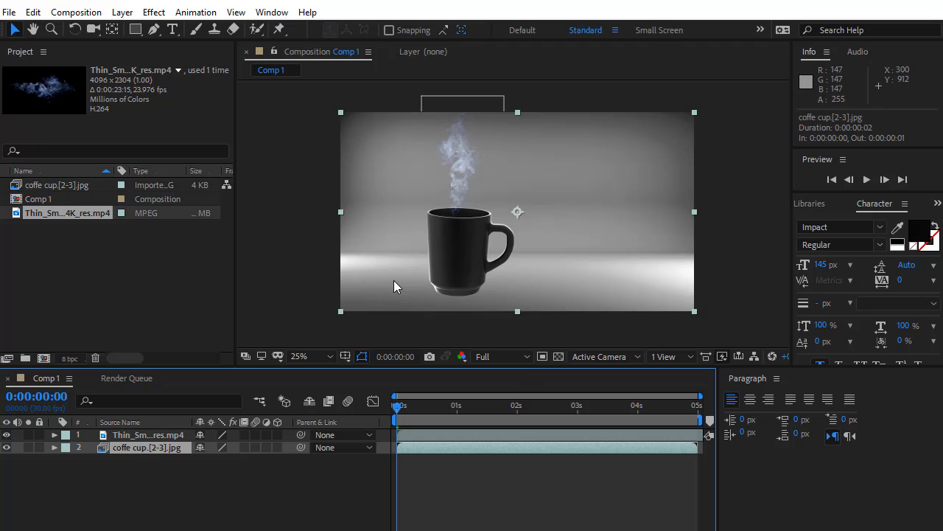
Play a preview of Comp 1 to check the rising smoke, and look at the render queue before returning to the composition's timeline.
left_click(284, 244)
key("space")
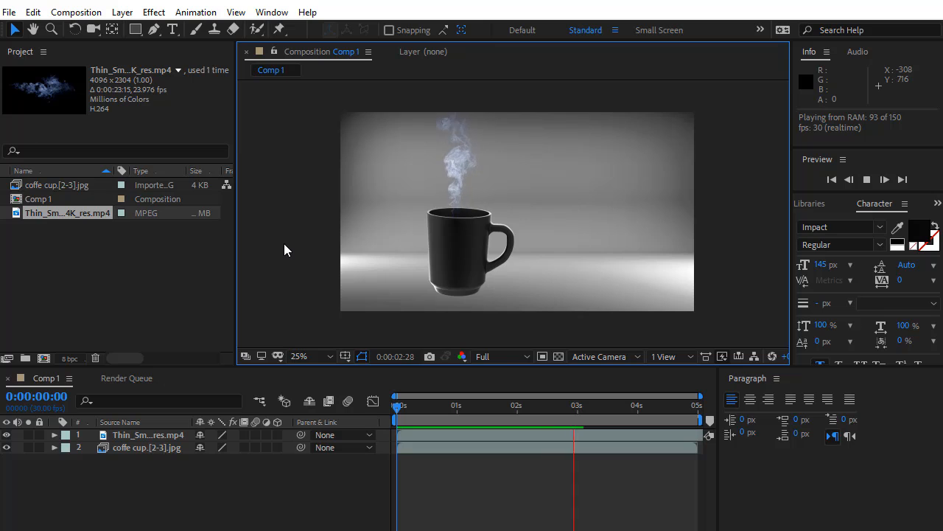
left_click(130, 377)
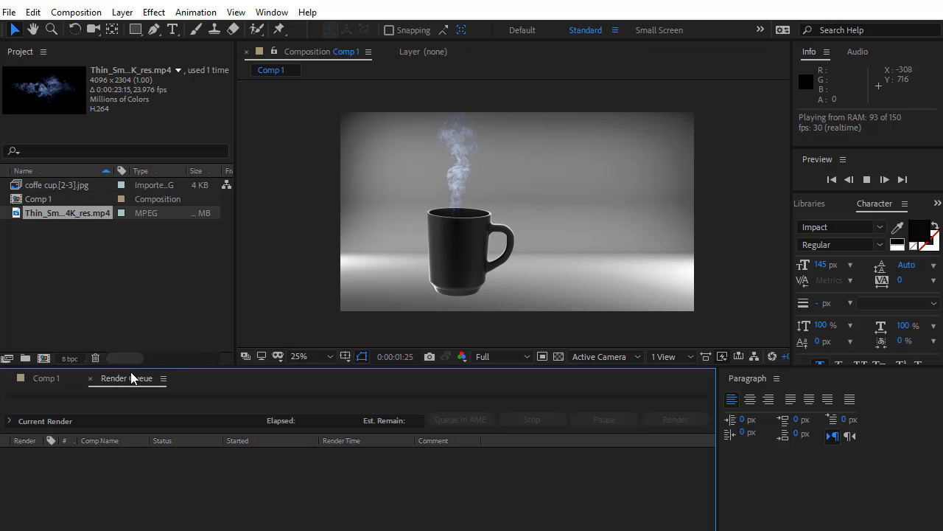
left_click(53, 377)
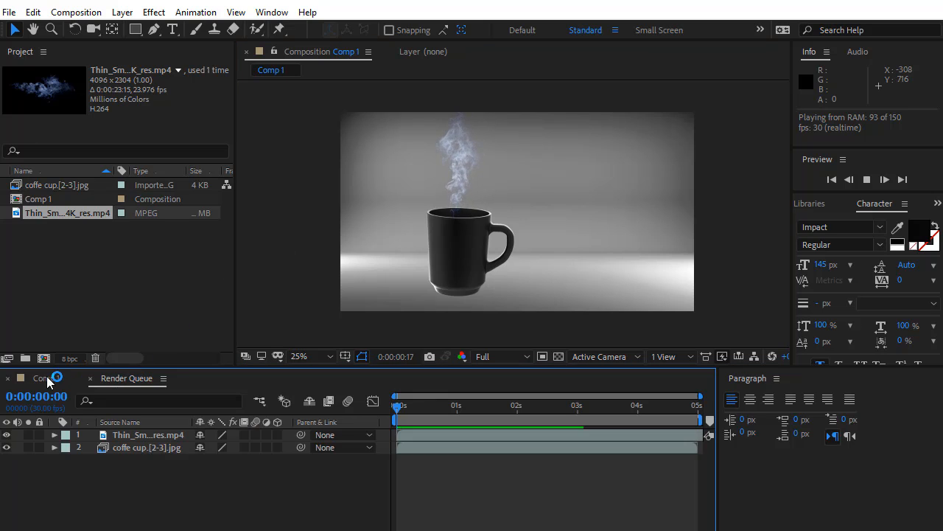